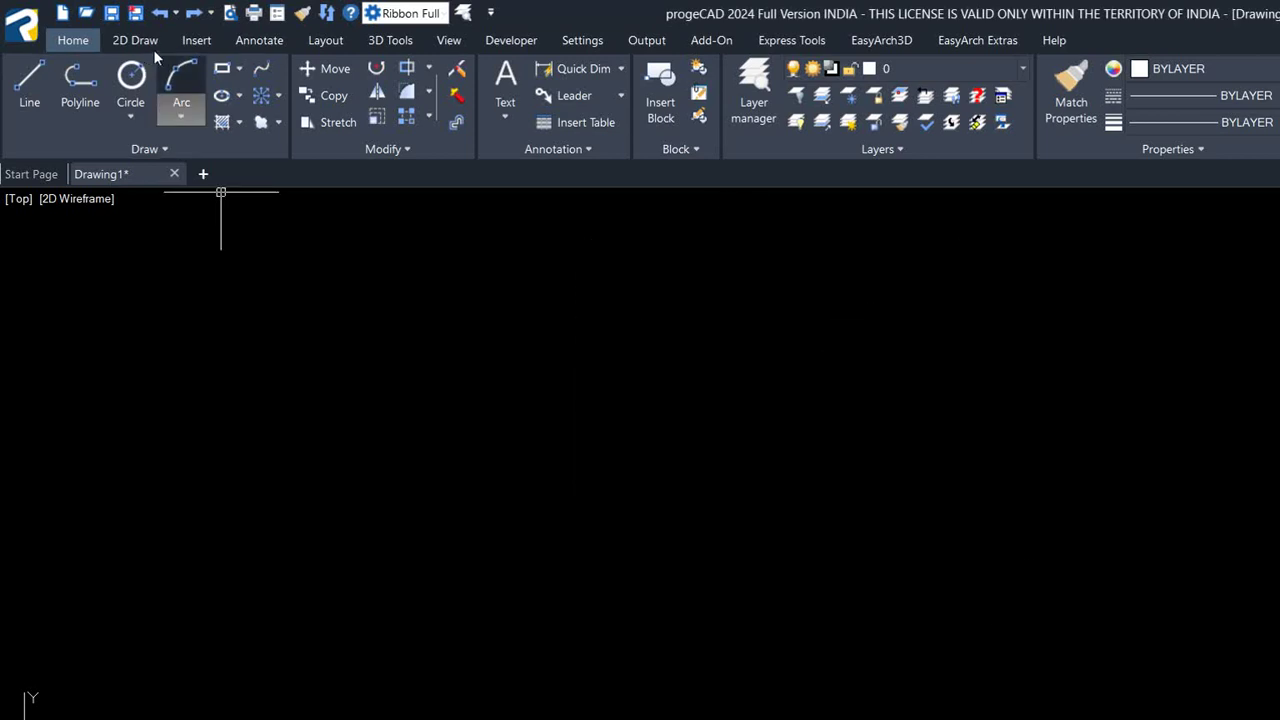
Draw the first three circles, including a large one on the right.
{"action": "left_click", "coordinate": [131, 78]}
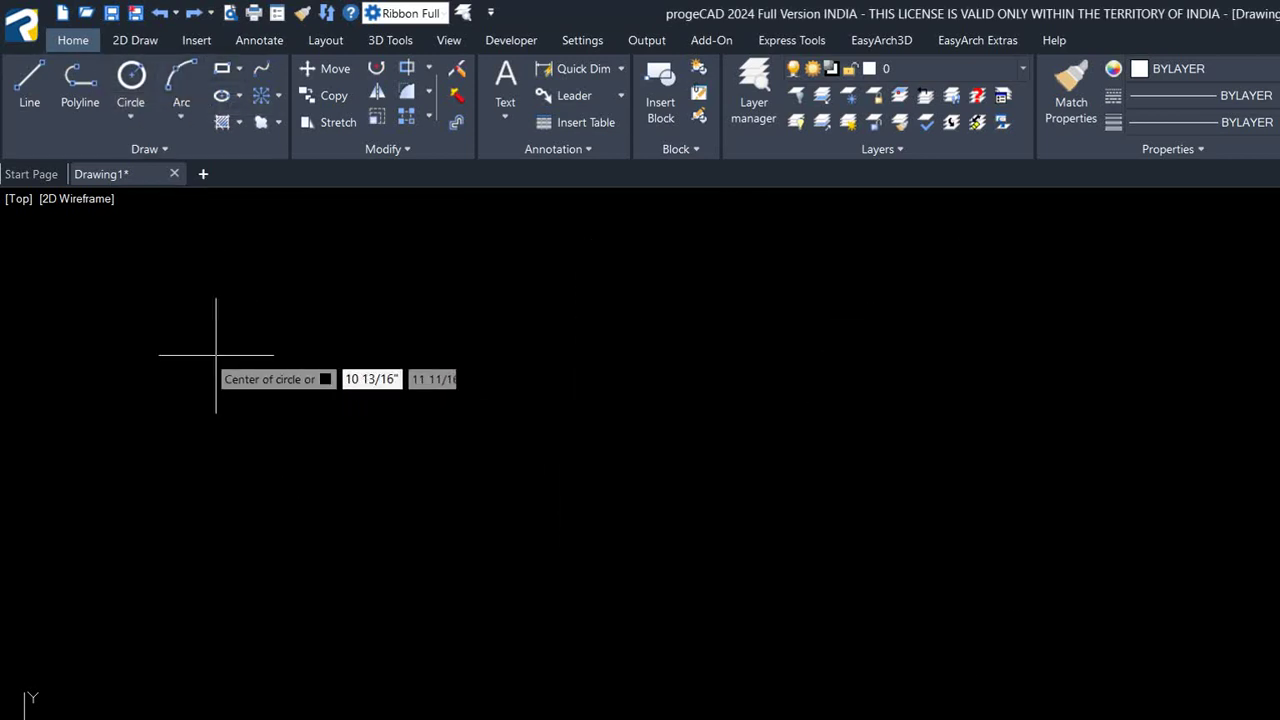
{"action": "left_click", "coordinate": [199, 319]}
{"action": "left_click", "coordinate": [328, 416]}
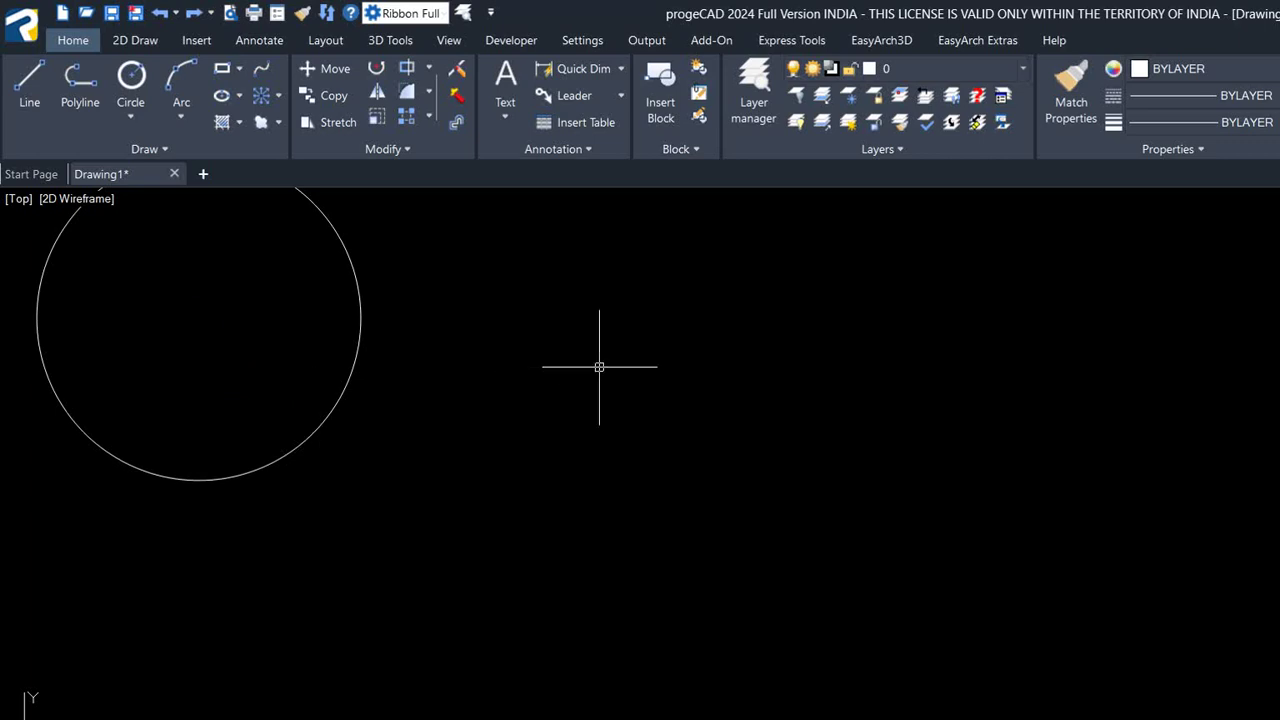
{"action": "key", "text": "Return"}
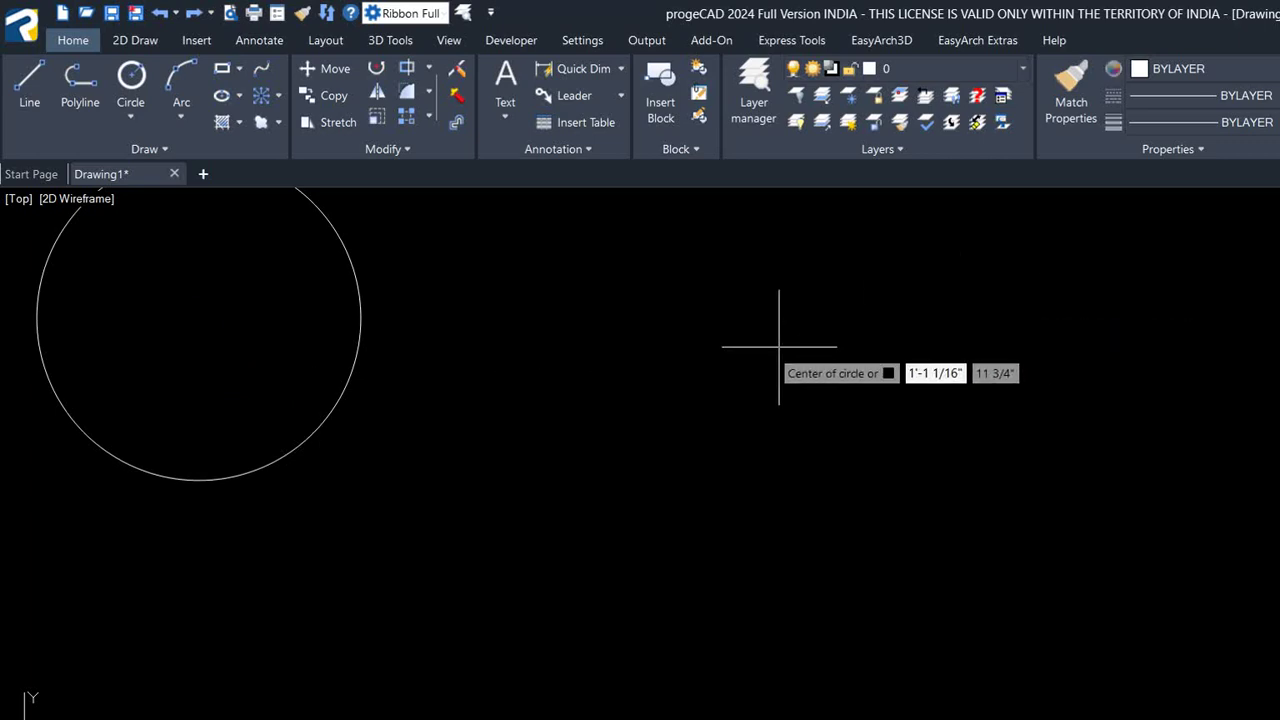
{"action": "left_click", "coordinate": [776, 340]}
{"action": "left_click", "coordinate": [868, 432]}
{"action": "key", "text": "Return"}
{"action": "left_click", "coordinate": [1130, 358]}
{"action": "left_click", "coordinate": [1200, 540]}
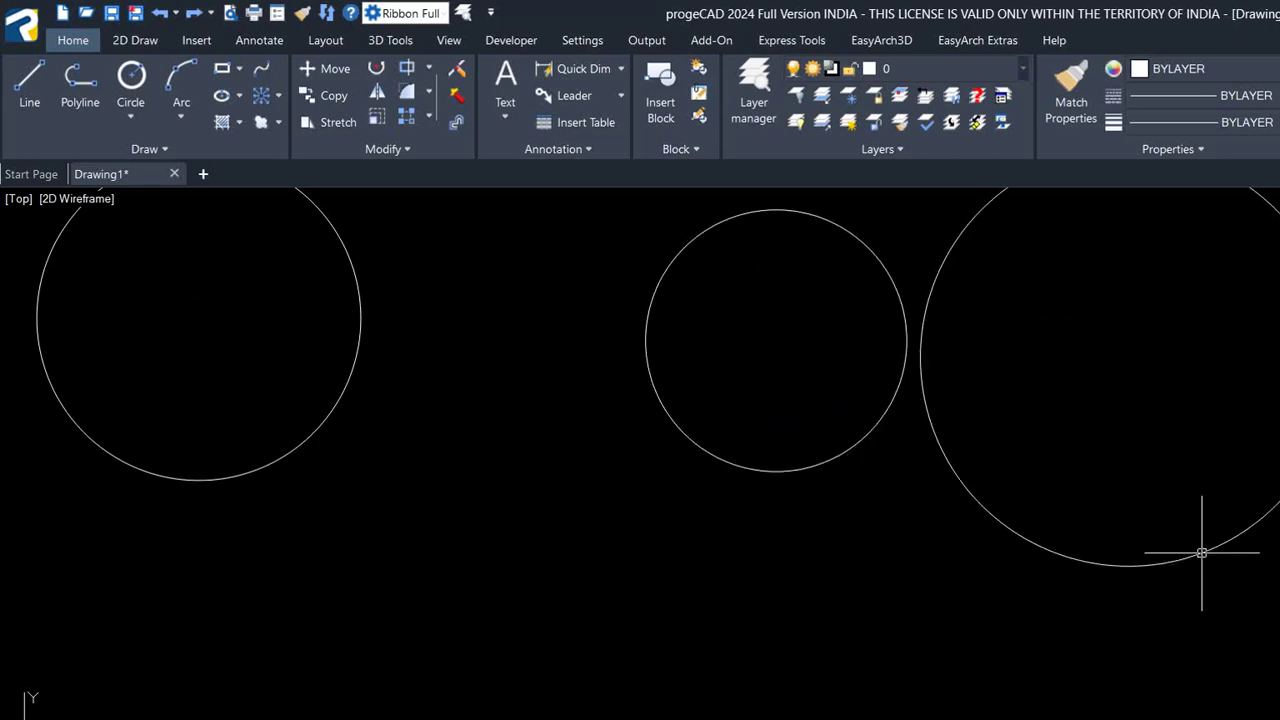
Add a fourth circle lower down and a small fifth circle.
{"action": "key", "text": "Return"}
{"action": "left_click", "coordinate": [547, 647]}
{"action": "left_click", "coordinate": [550, 718]}
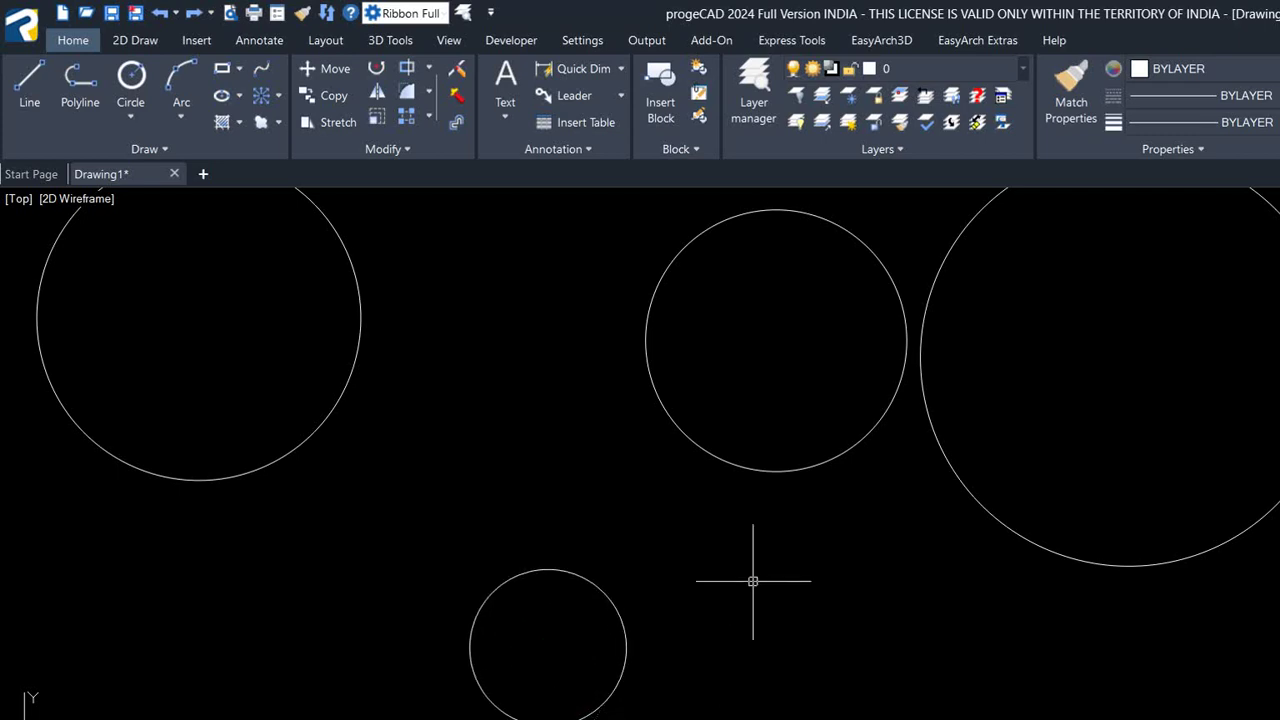
{"action": "middle_click_drag", "start_coordinate": [654, 586], "coordinate": [717, 336]}
{"action": "key", "text": "Return"}
{"action": "left_click", "coordinate": [809, 592]}
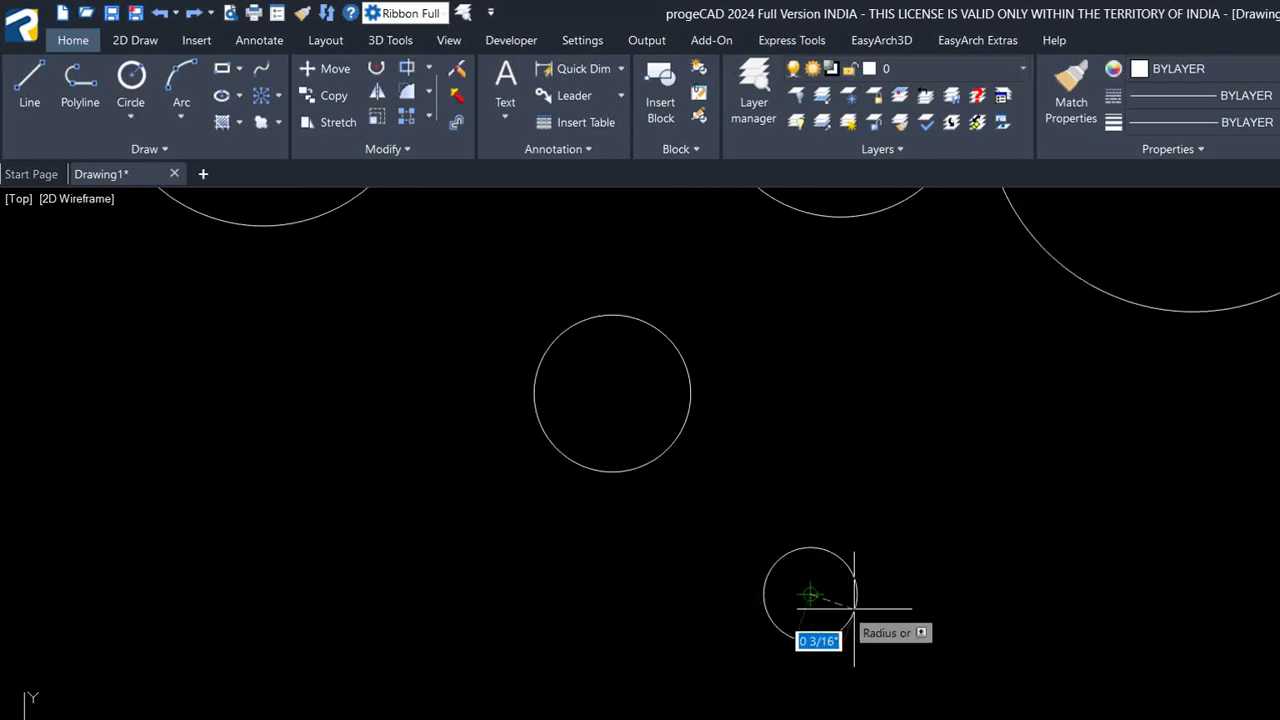
{"action": "left_click", "coordinate": [857, 600]}
{"action": "scroll", "coordinate": [744, 400], "scroll_direction": "down", "scroll_amount": 8}
{"action": "scroll", "coordinate": [744, 400], "scroll_direction": "up", "scroll_amount": 6}
{"action": "type", "text": "z"}
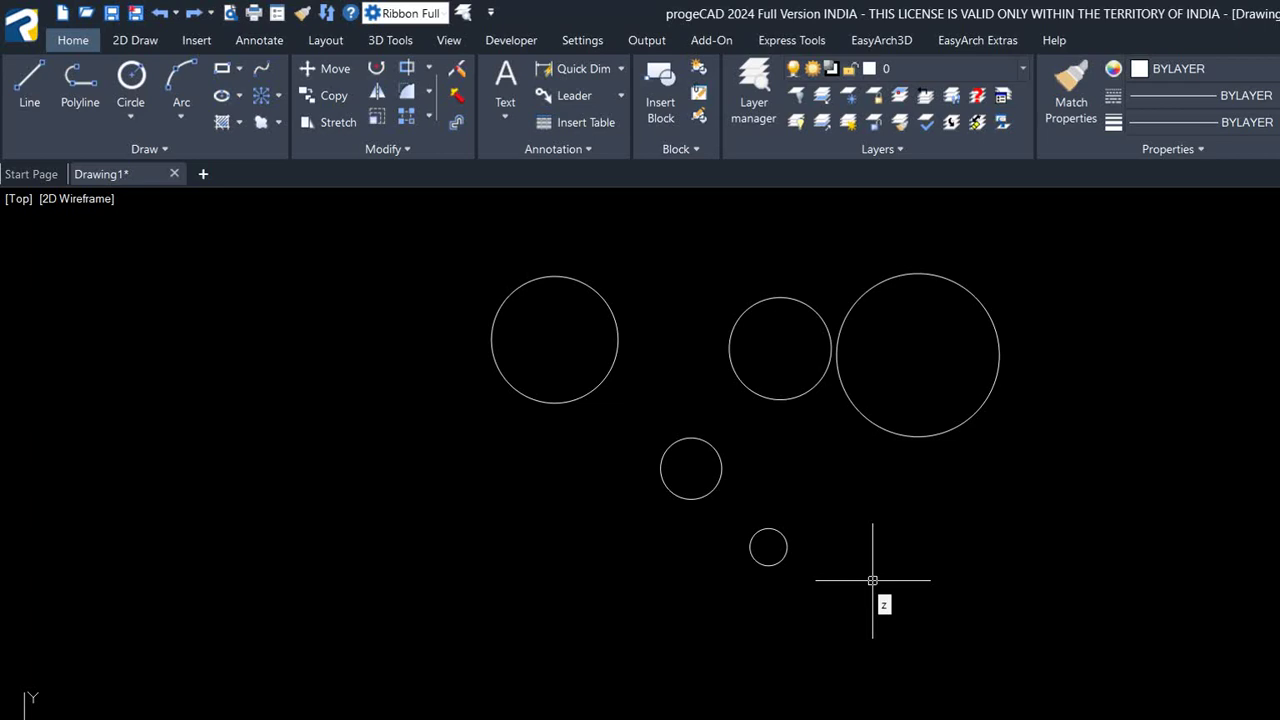
Zoom in on the smallest circle with a zoom window.
{"action": "key", "text": "Return"}
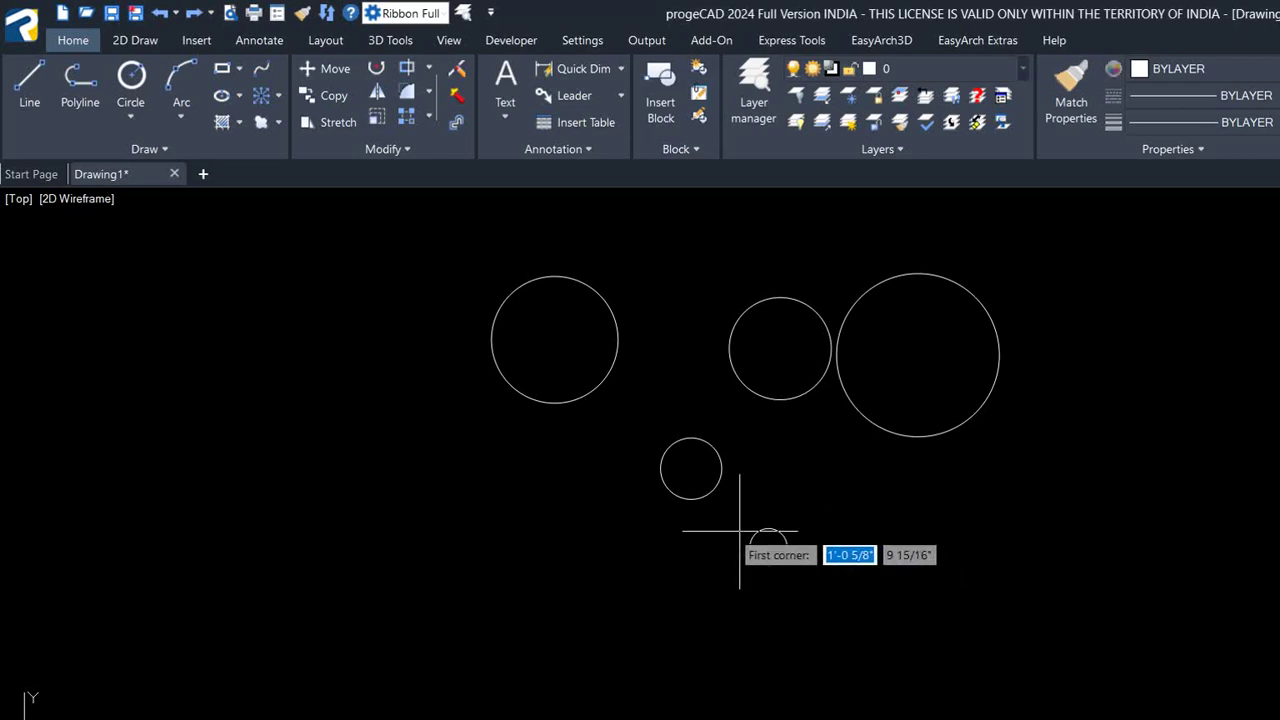
{"action": "left_click", "coordinate": [742, 522]}
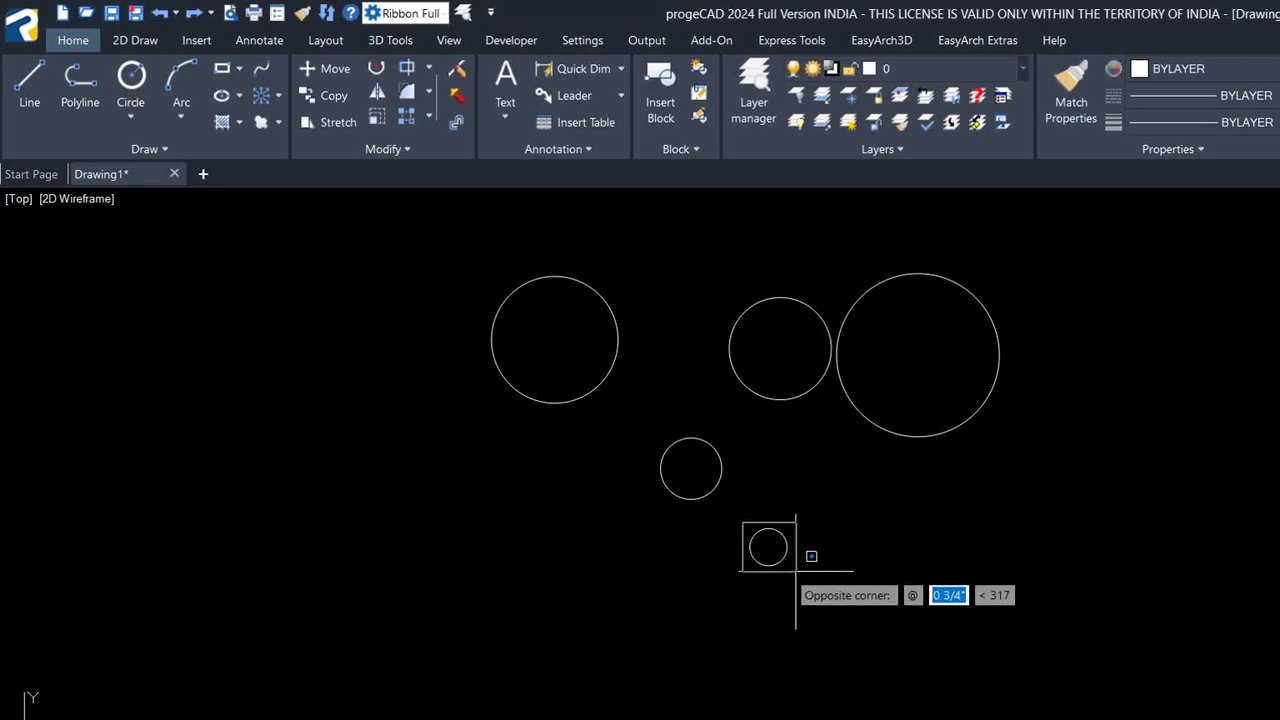
{"action": "left_click", "coordinate": [796, 571]}
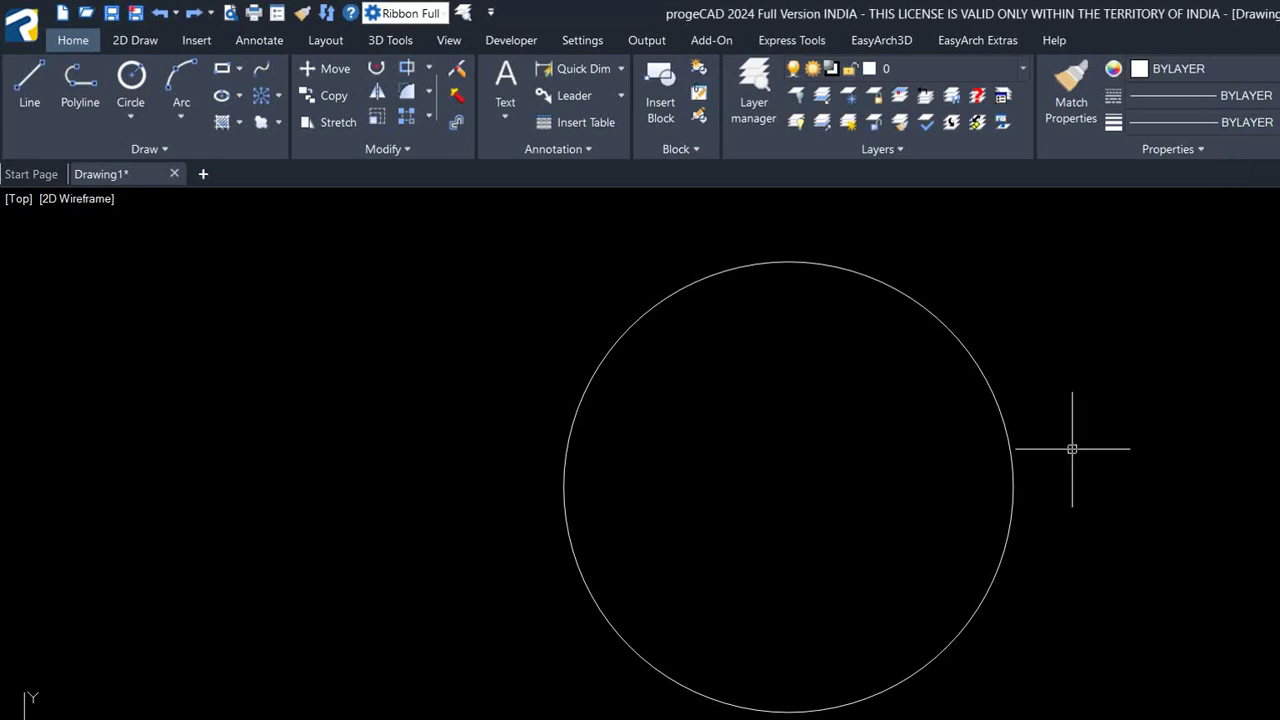
Return to the previous wider view with ZOOM P and pan the circles toward the centre.
{"action": "type", "text": "z"}
{"action": "key", "text": "Return"}
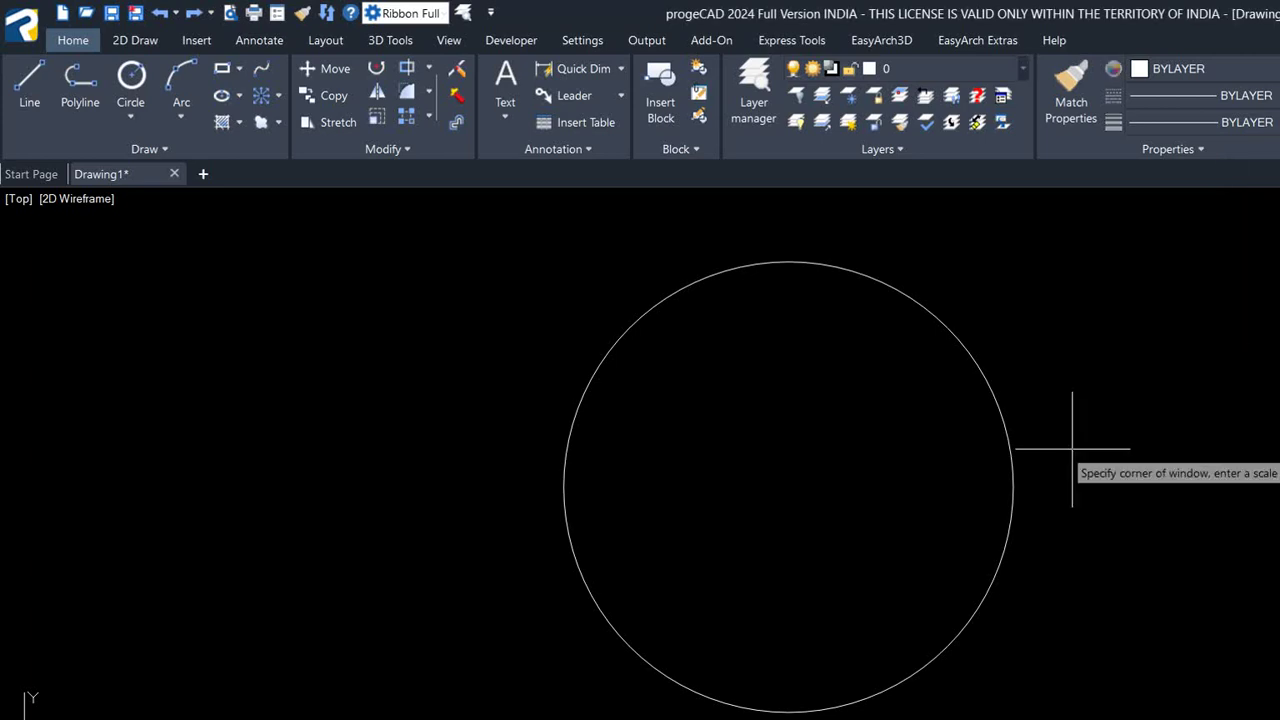
{"action": "key", "text": "Escape"}
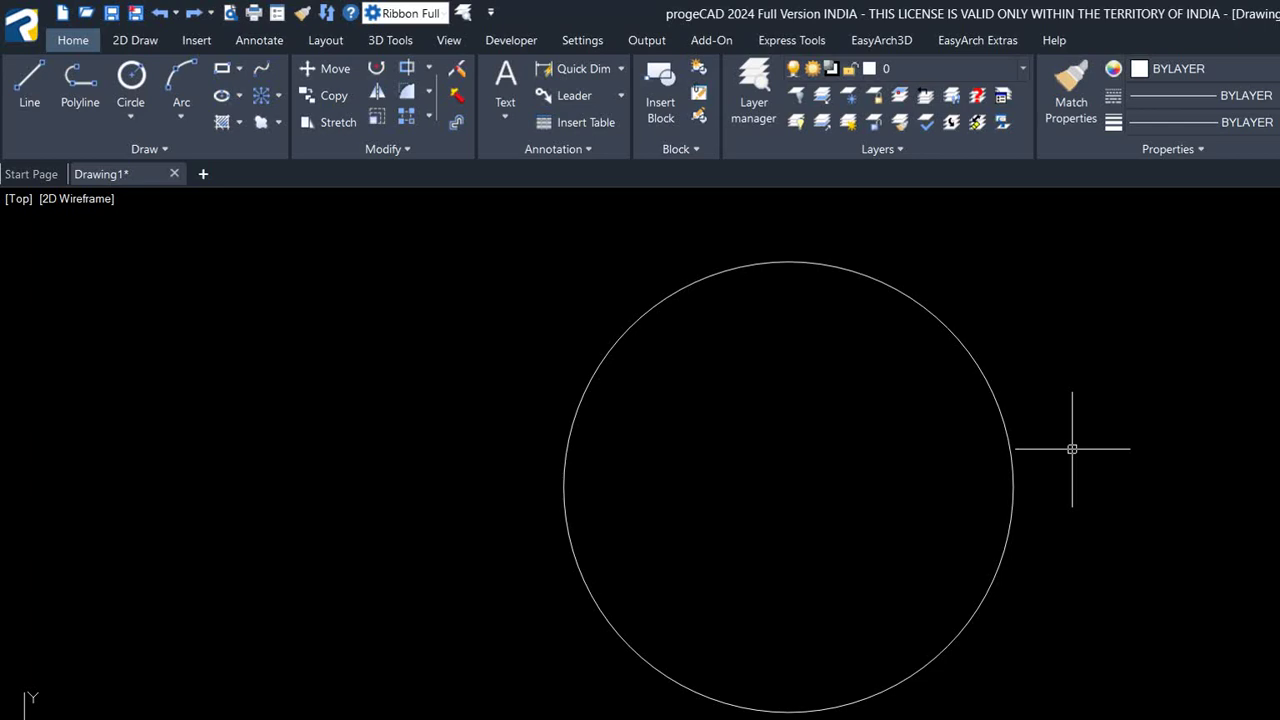
{"action": "type", "text": "z"}
{"action": "key", "text": "Return"}
{"action": "type", "text": "p"}
{"action": "key", "text": "Return"}
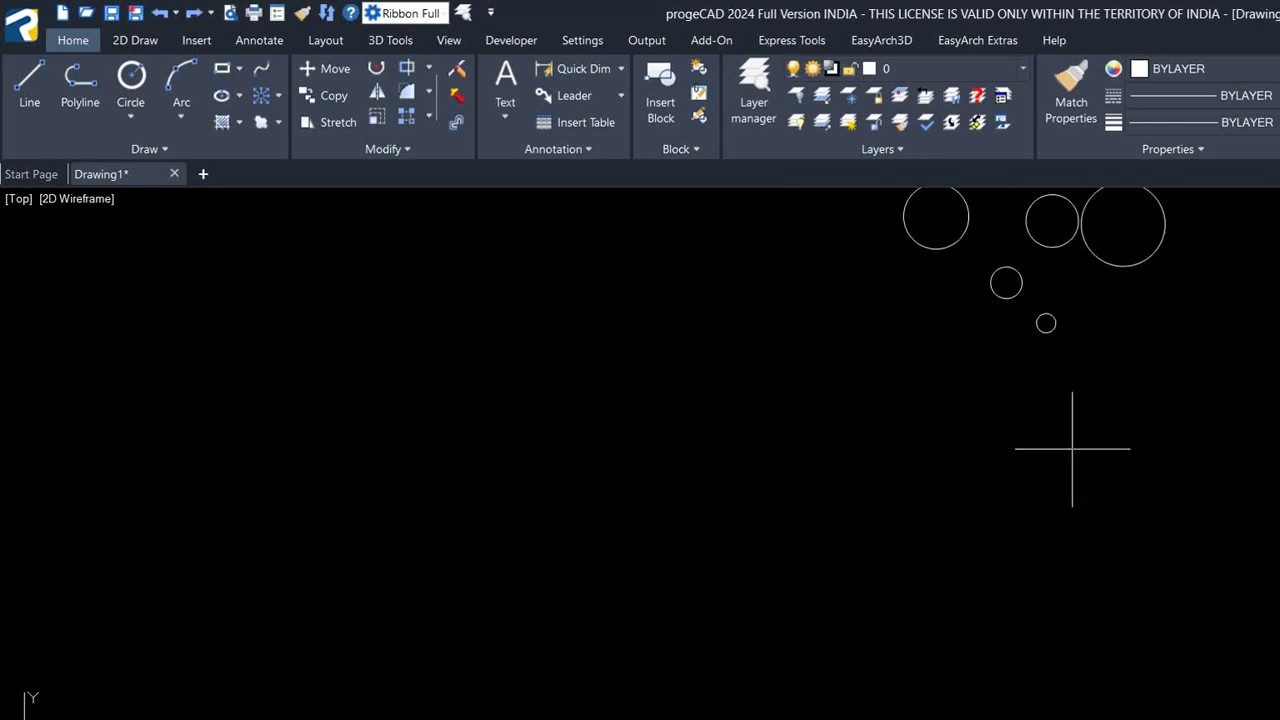
{"action": "middle_click_drag", "start_coordinate": [900, 260], "coordinate": [706, 382]}
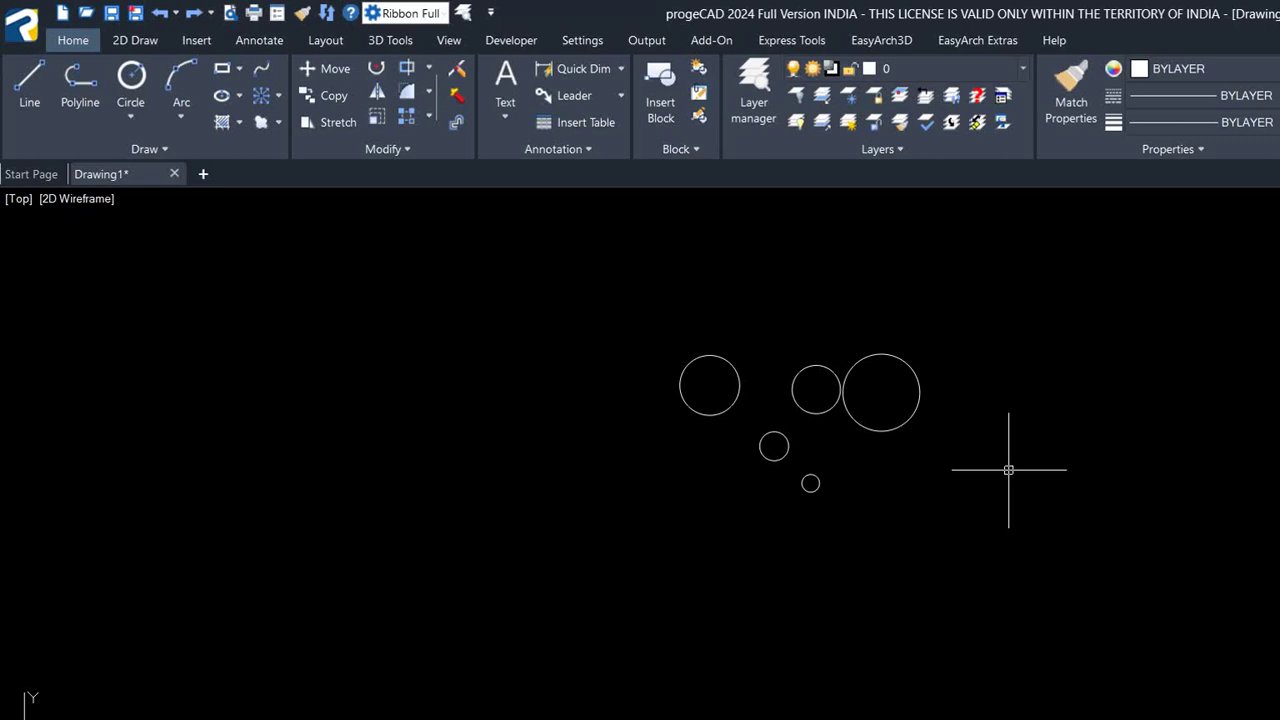
Restore the previous view, then crossing-select all five circles.
{"action": "type", "text": "z"}
{"action": "key", "text": "Return"}
{"action": "type", "text": "p"}
{"action": "key", "text": "Return"}
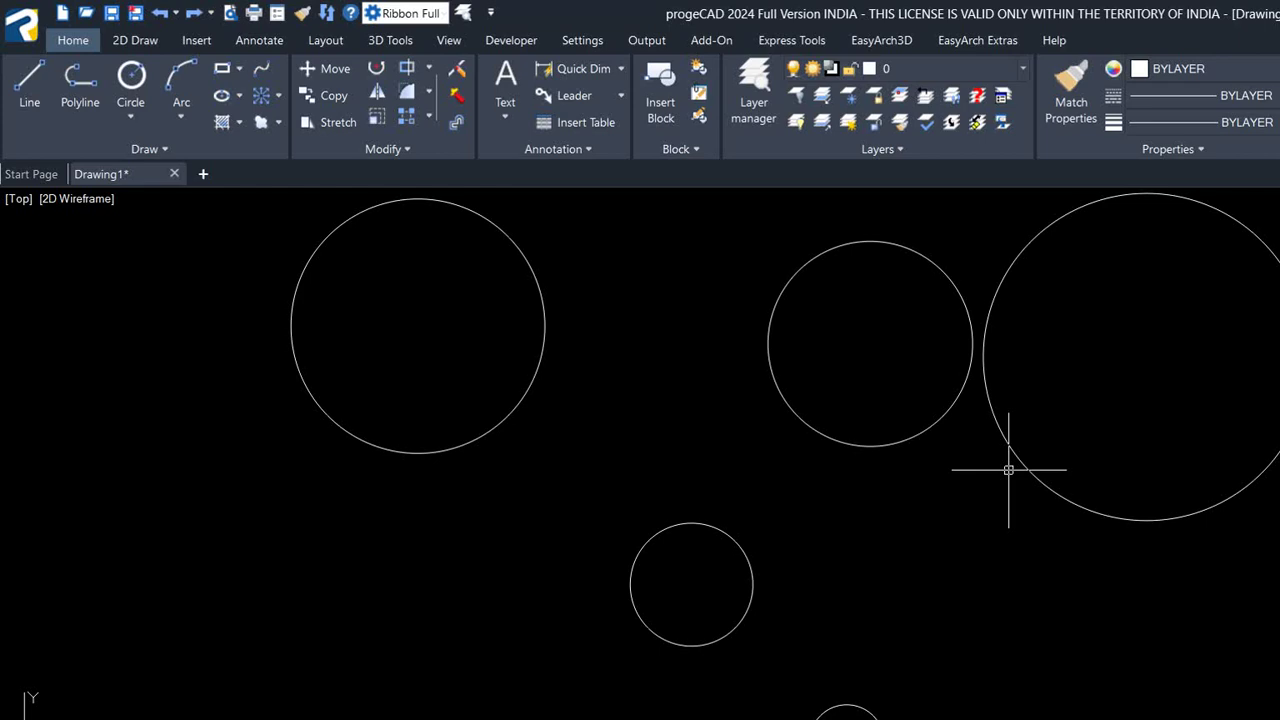
{"action": "scroll", "coordinate": [813, 467], "scroll_direction": "down", "scroll_amount": 2}
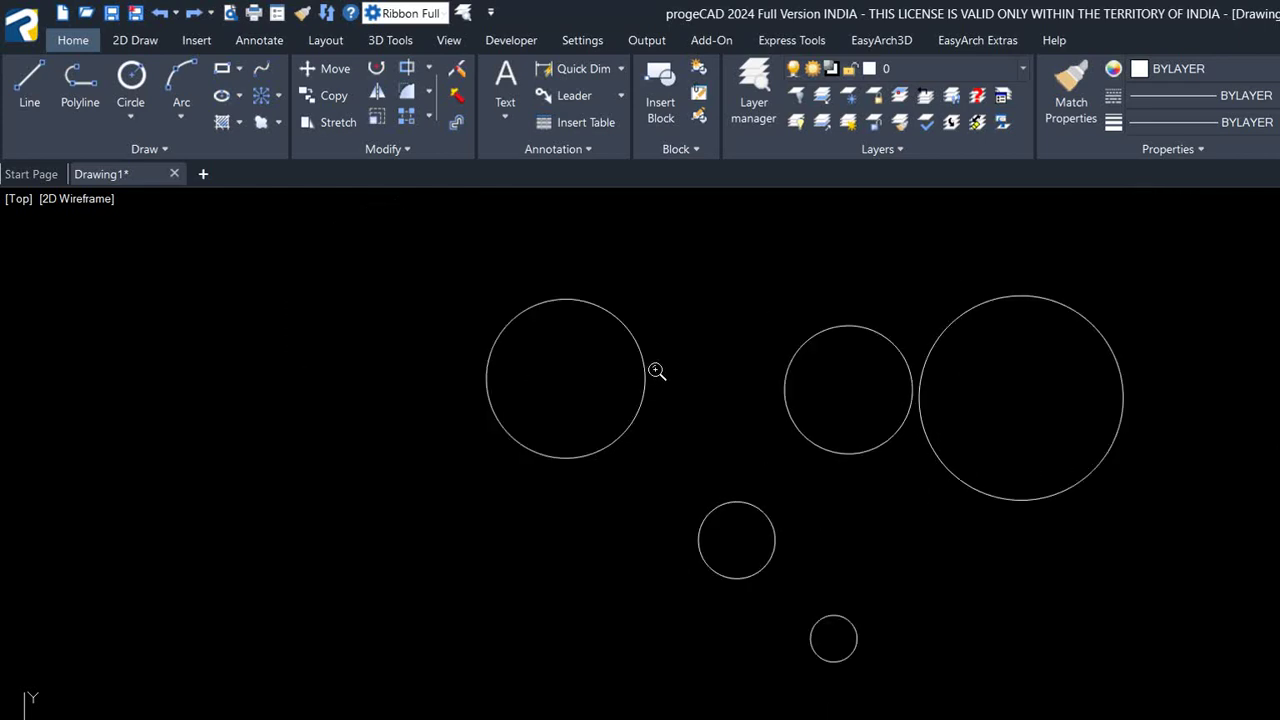
{"action": "left_click", "coordinate": [1243, 263]}
{"action": "left_click", "coordinate": [480, 641]}
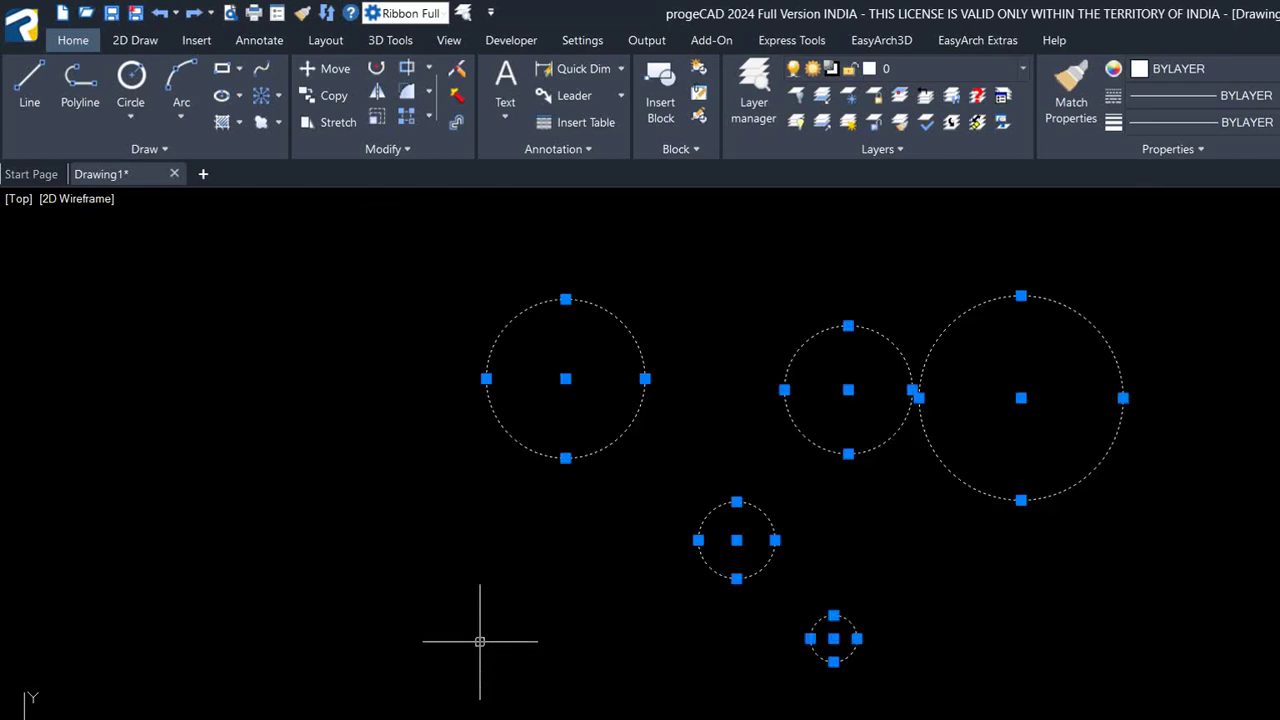
Delete the five selected circles, ending with the 2D Draw ribbon tab showing.
{"action": "key", "text": "Delete"}
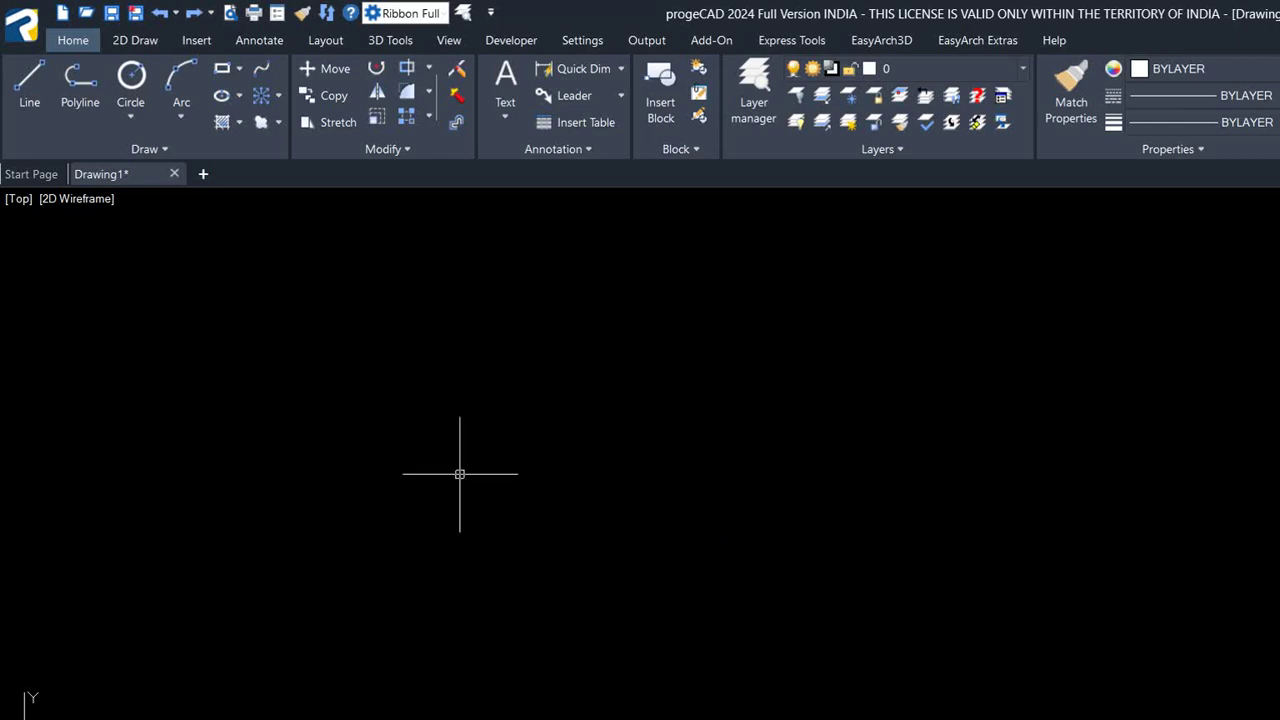
{"action": "left_click", "coordinate": [390, 40]}
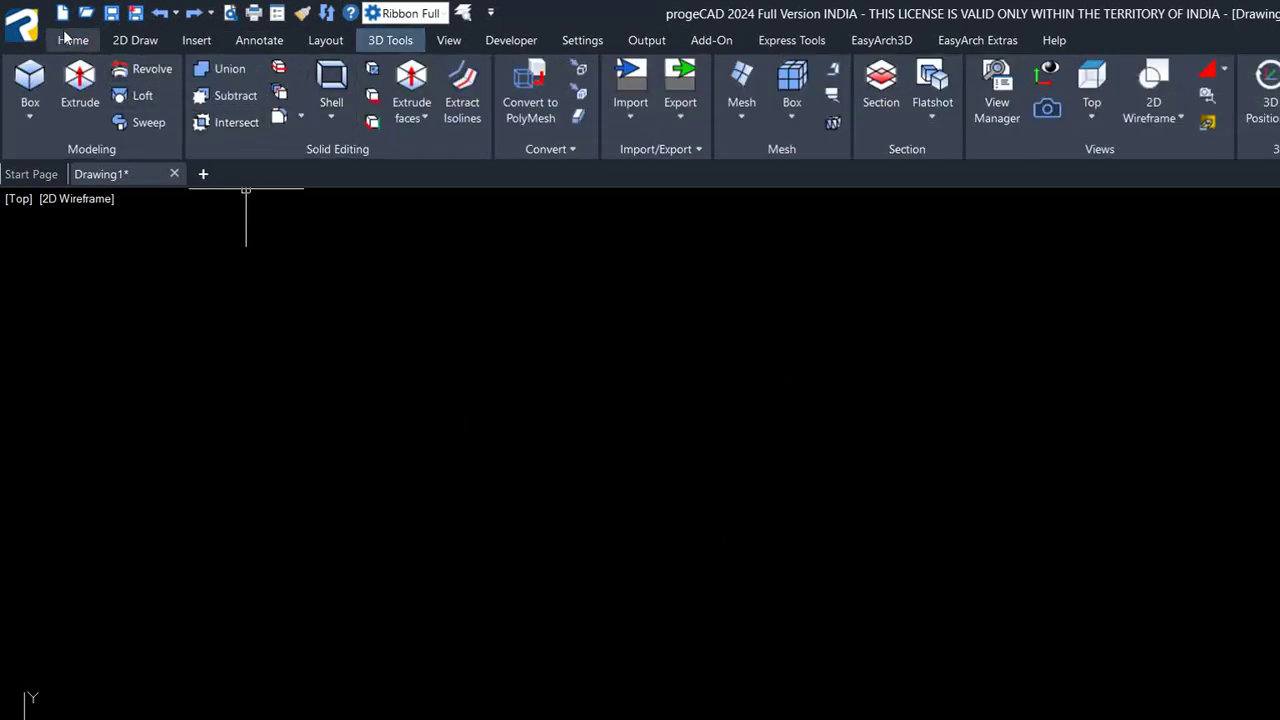
{"action": "left_click", "coordinate": [135, 40]}
{"action": "type", "text": "p"}
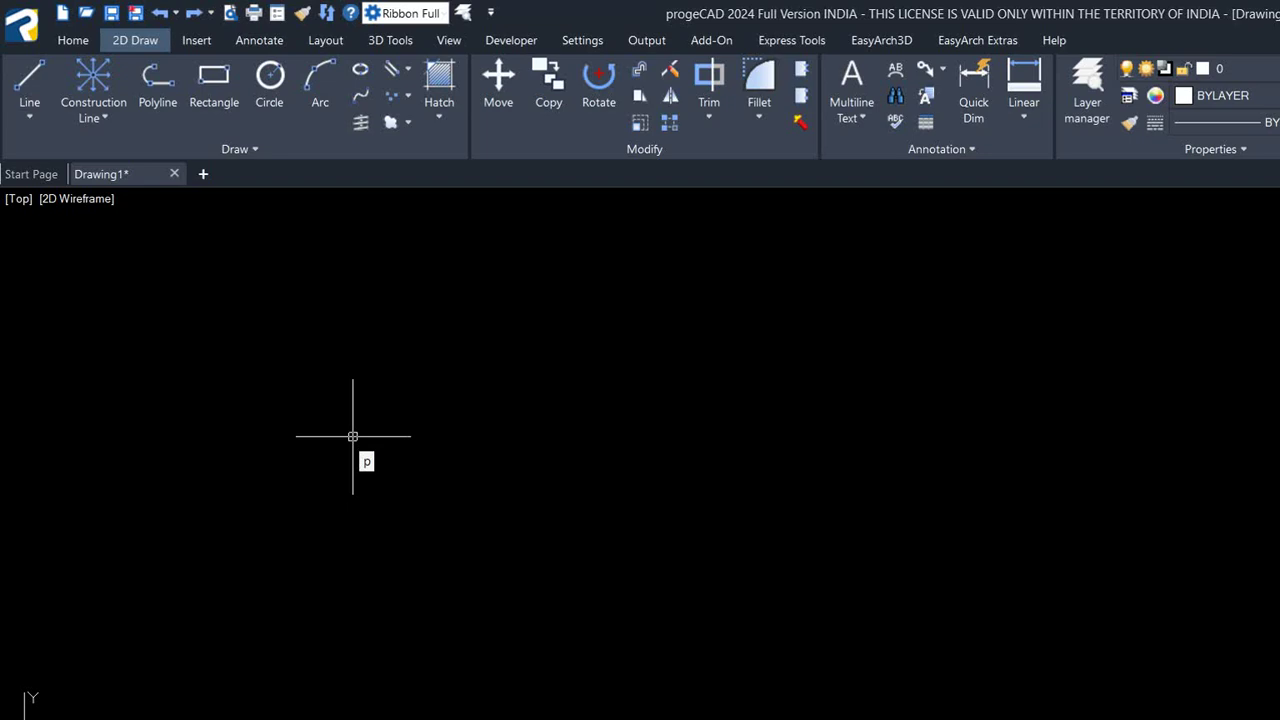
Start the bottle profile polyline with a 5-unit first segment.
{"action": "type", "text": "l"}
{"action": "key", "text": "Return"}
{"action": "left_click", "coordinate": [417, 325]}
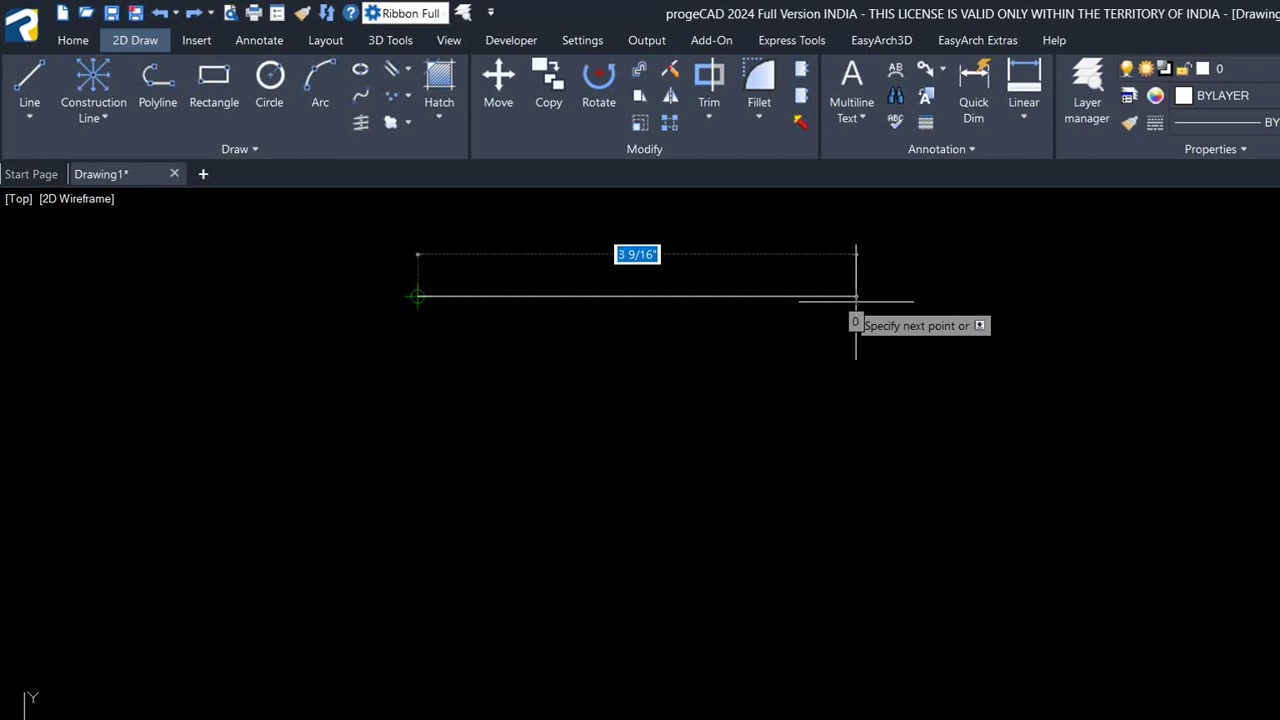
{"action": "type", "text": "5"}
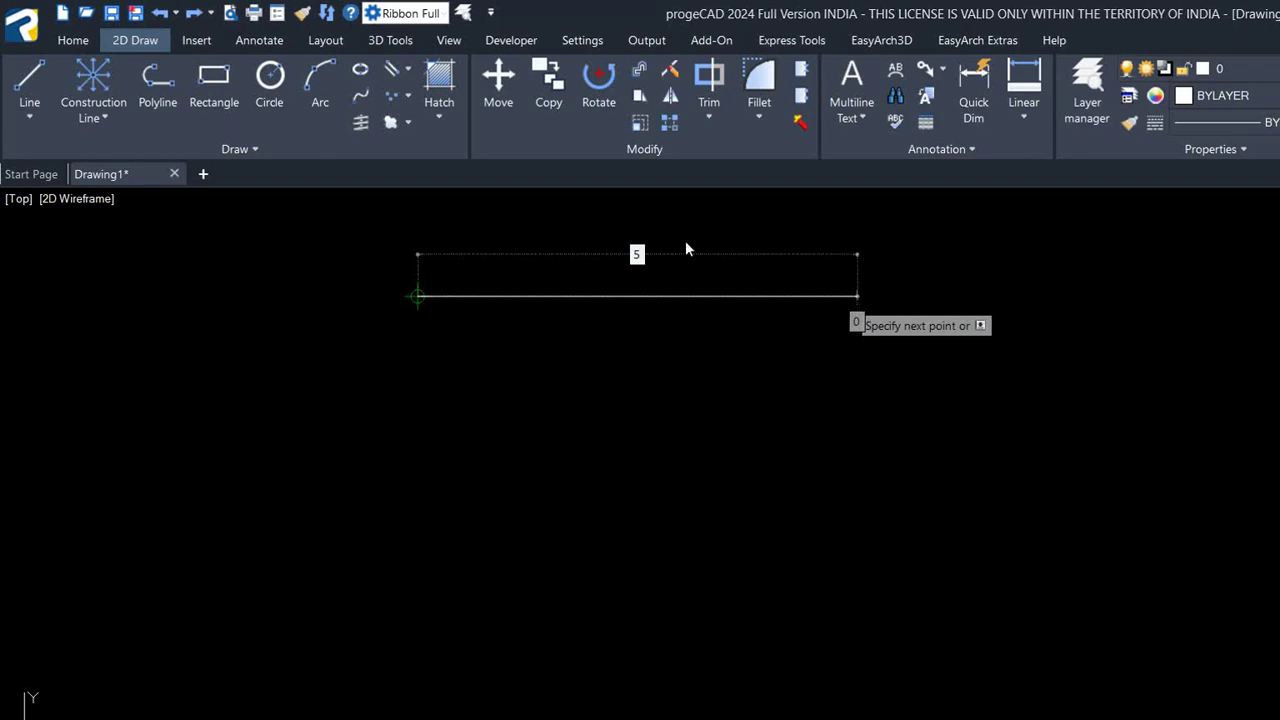
{"action": "key", "text": "Return"}
{"action": "scroll", "coordinate": [749, 455], "scroll_direction": "down", "scroll_amount": 2}
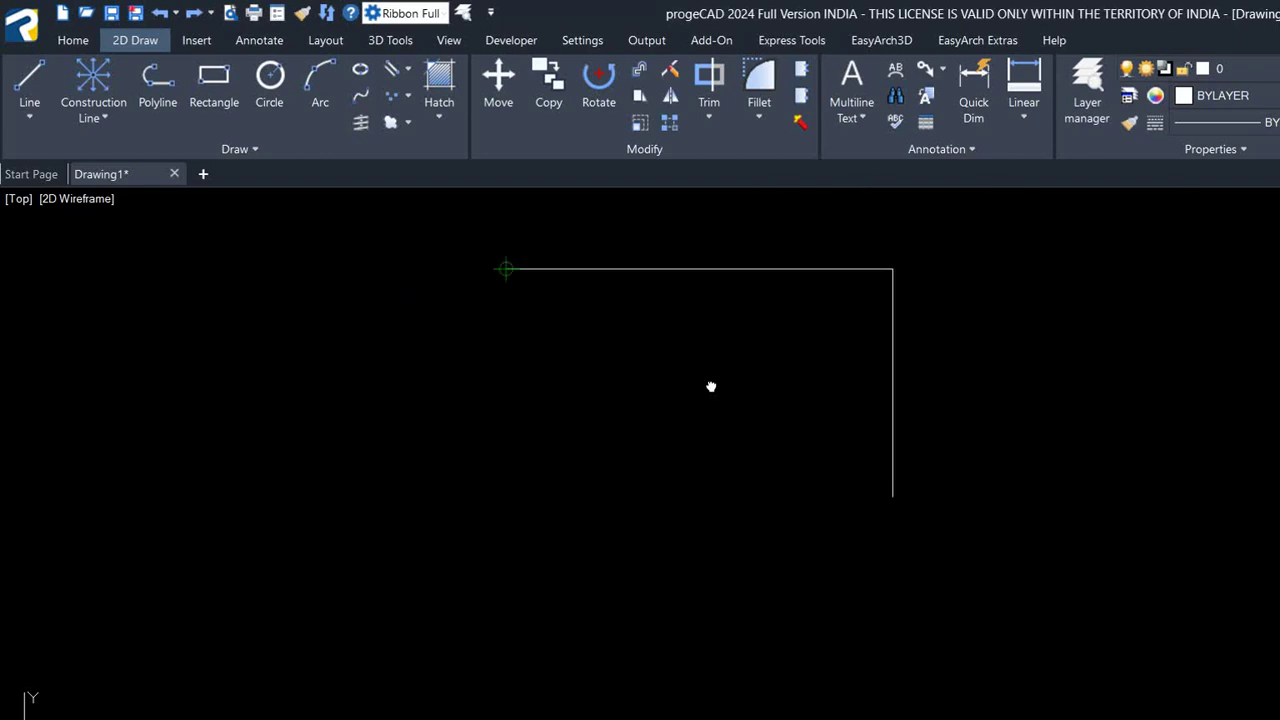
{"action": "scroll", "coordinate": [711, 386], "scroll_direction": "up", "scroll_amount": 3}
{"action": "scroll", "coordinate": [697, 294], "scroll_direction": "down", "scroll_amount": 4}
{"action": "scroll", "coordinate": [694, 404], "scroll_direction": "down", "scroll_amount": 2}
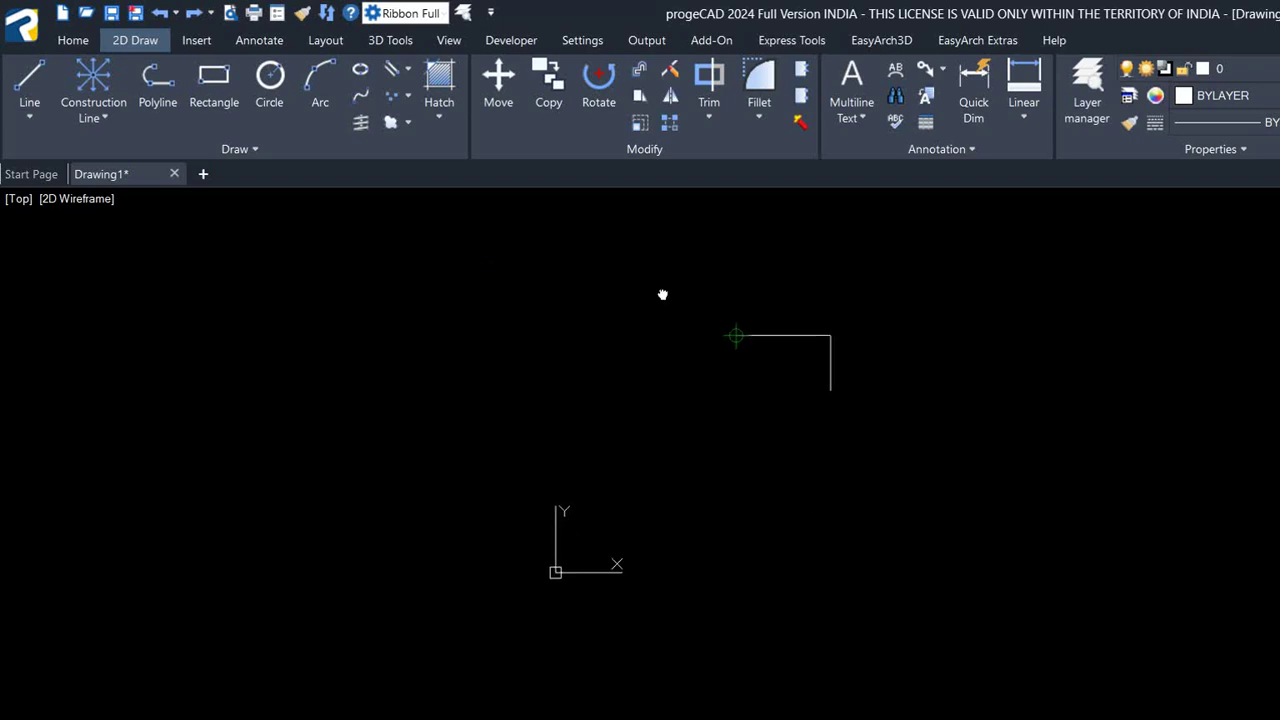
{"action": "scroll", "coordinate": [663, 291], "scroll_direction": "up", "scroll_amount": 2}
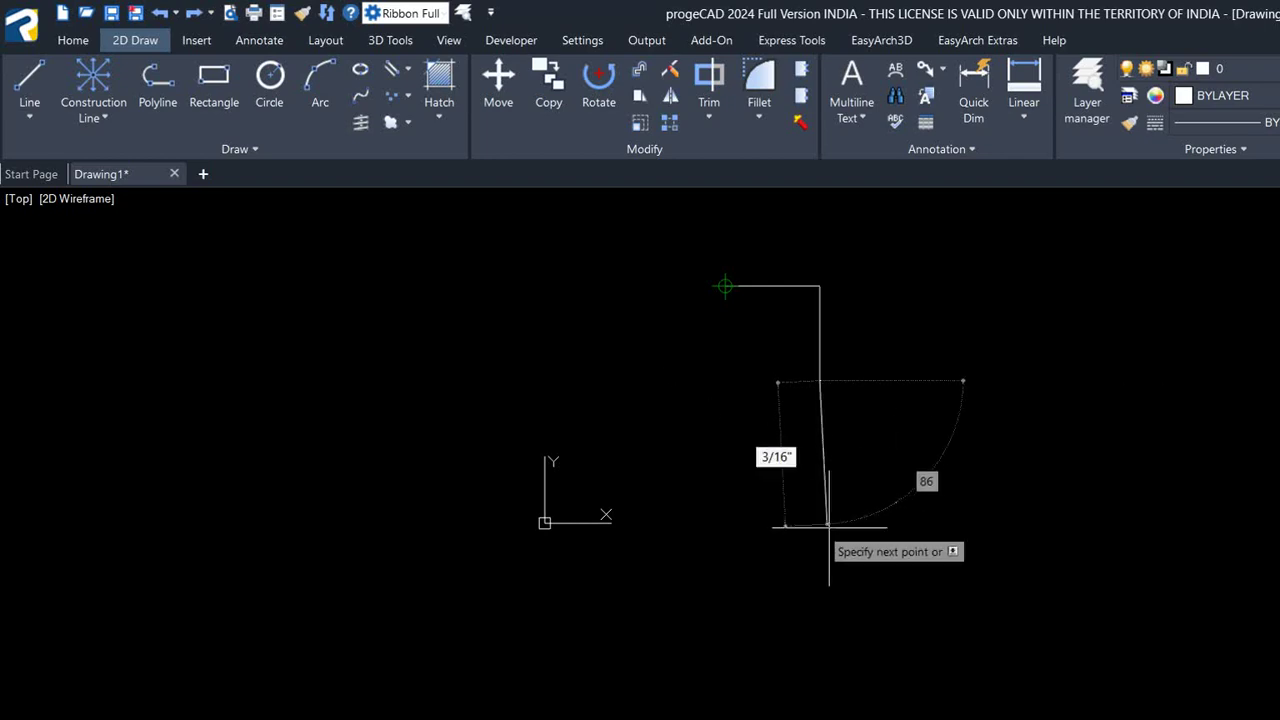
Continue the profile with an arc, then a straight segment to its final point.
{"action": "key", "text": "Return"}
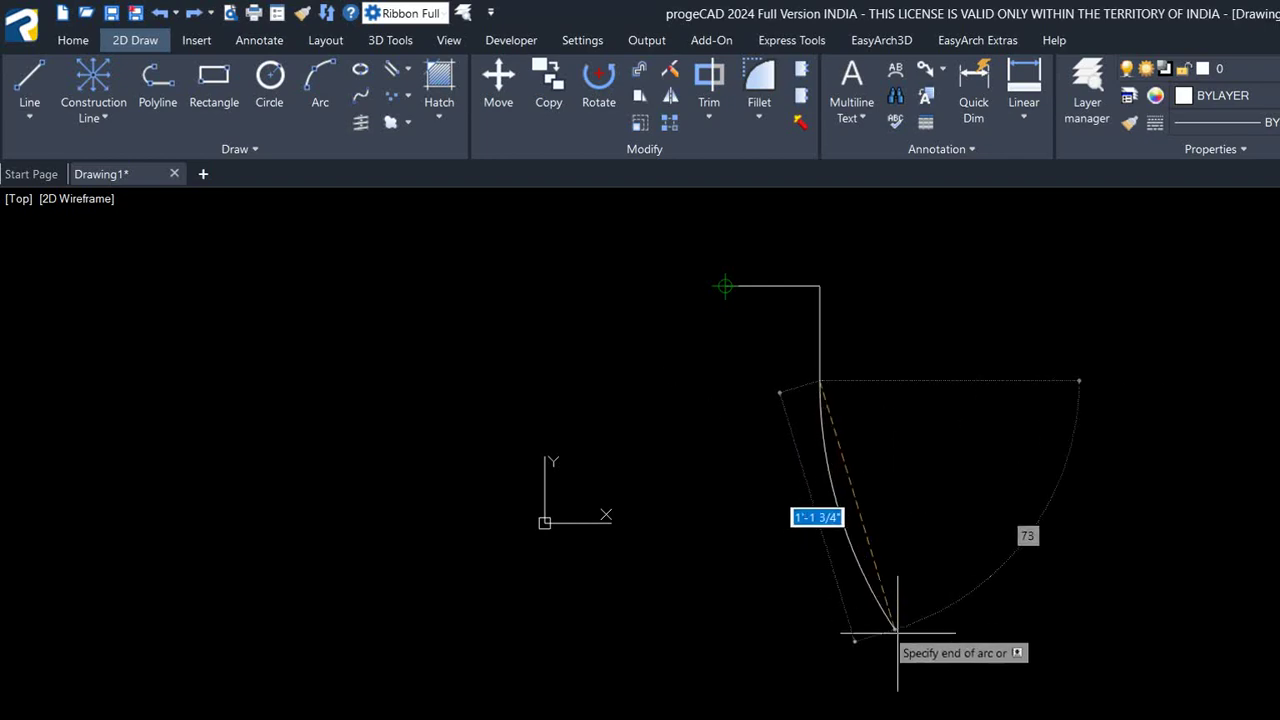
{"action": "middle_click_drag", "start_coordinate": [711, 571], "coordinate": [688, 323]}
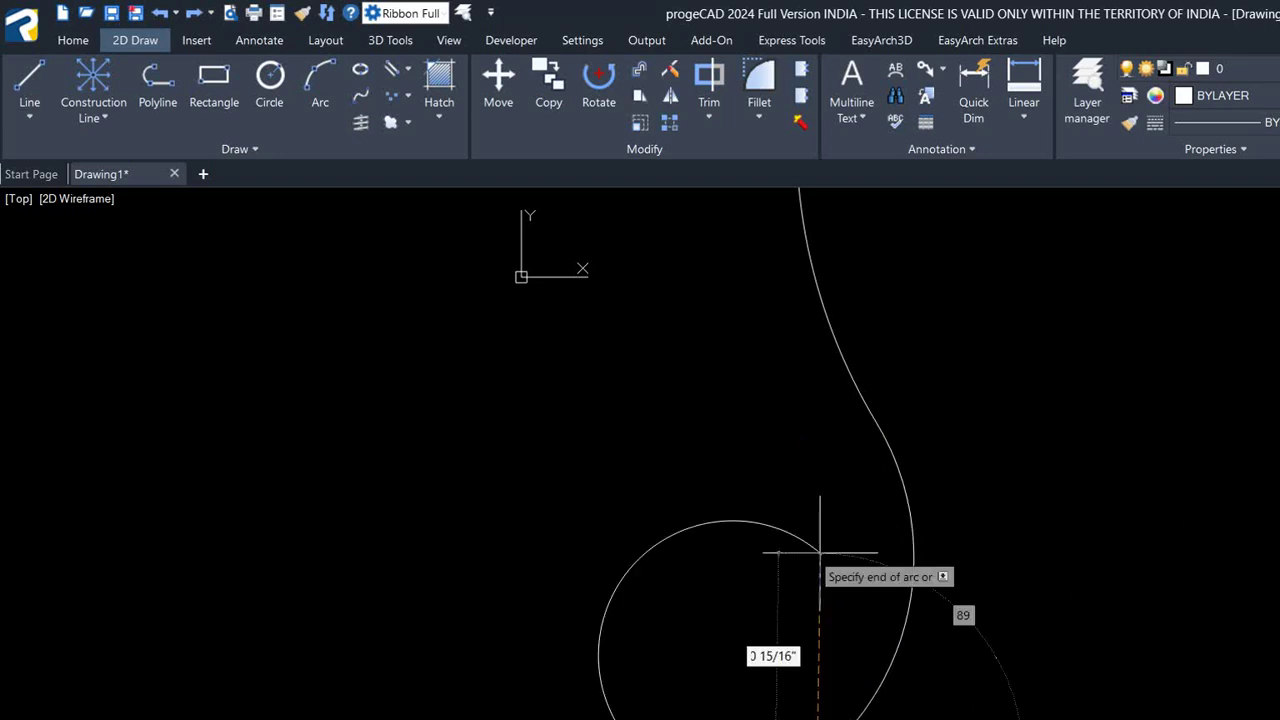
{"action": "scroll", "coordinate": [826, 523], "scroll_direction": "up", "scroll_amount": 3}
{"action": "type", "text": "l"}
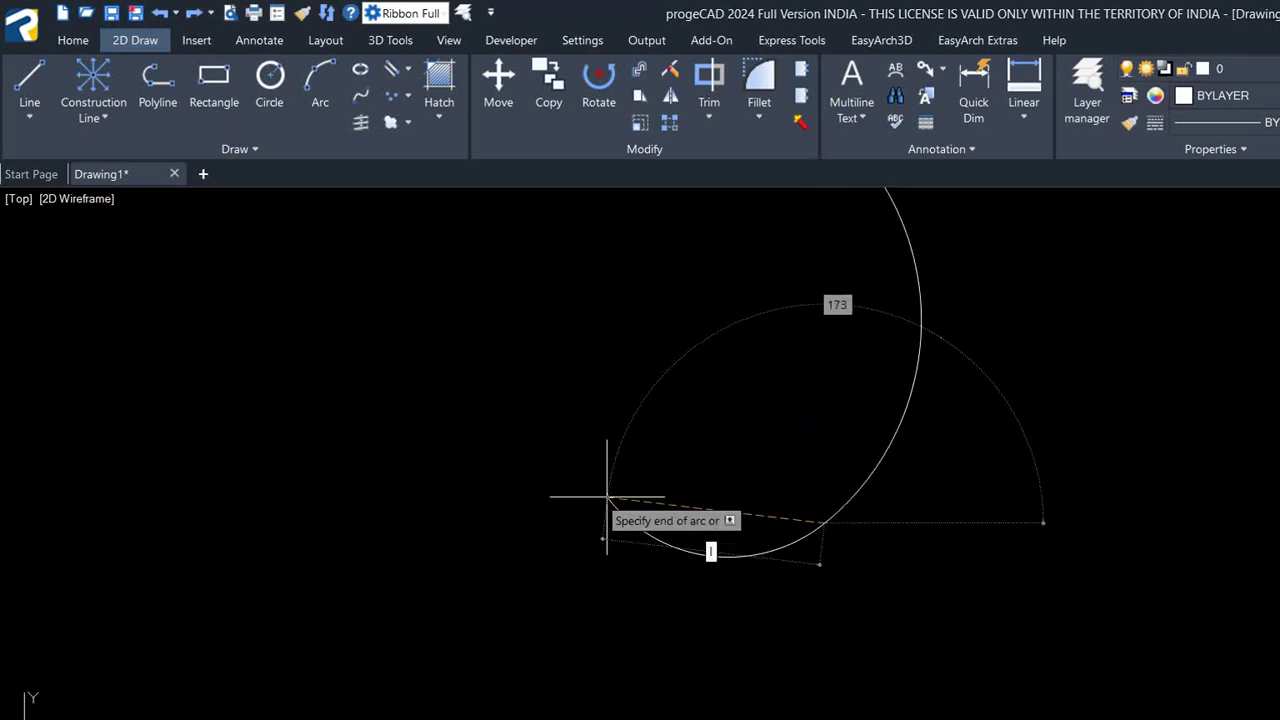
{"action": "key", "text": "Return"}
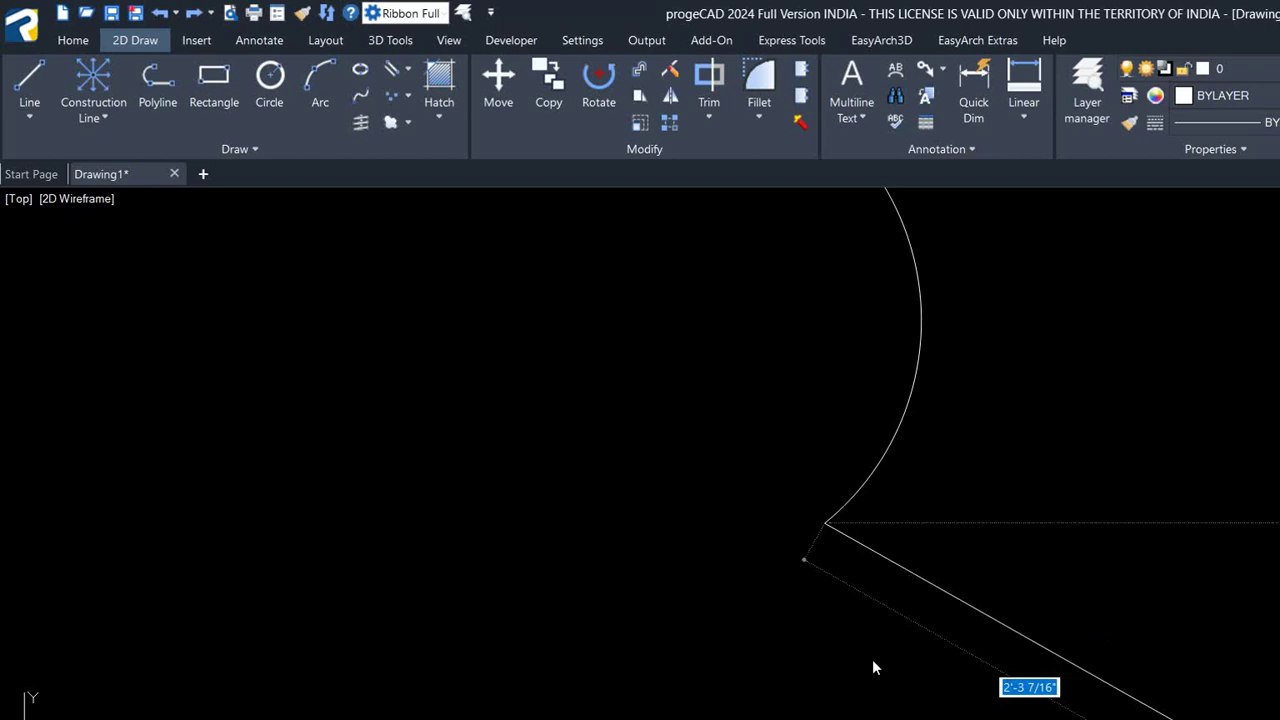
{"action": "scroll", "coordinate": [790, 555], "scroll_direction": "down", "scroll_amount": 5}
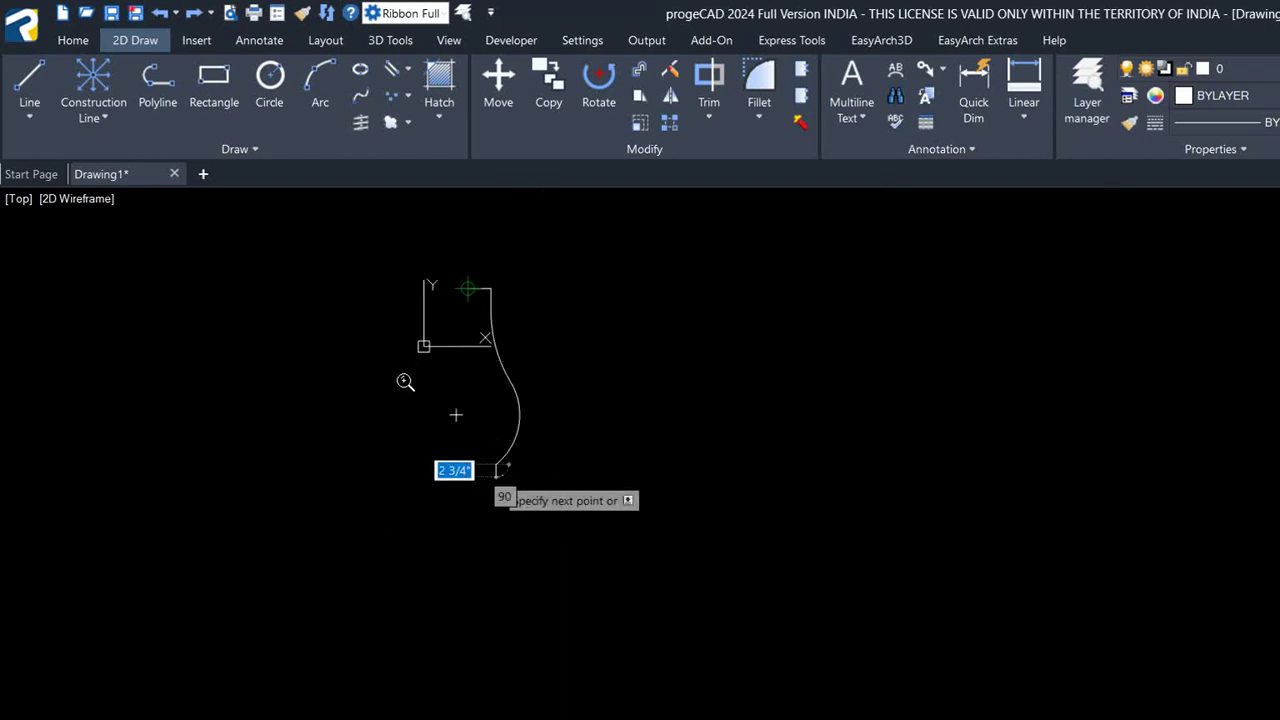
{"action": "left_click", "coordinate": [528, 496]}
{"action": "key", "text": "Return"}
{"action": "scroll", "coordinate": [908, 434], "scroll_direction": "up", "scroll_amount": 4}
{"action": "scroll", "coordinate": [730, 351], "scroll_direction": "down", "scroll_amount": 2}
{"action": "type", "text": "l"}
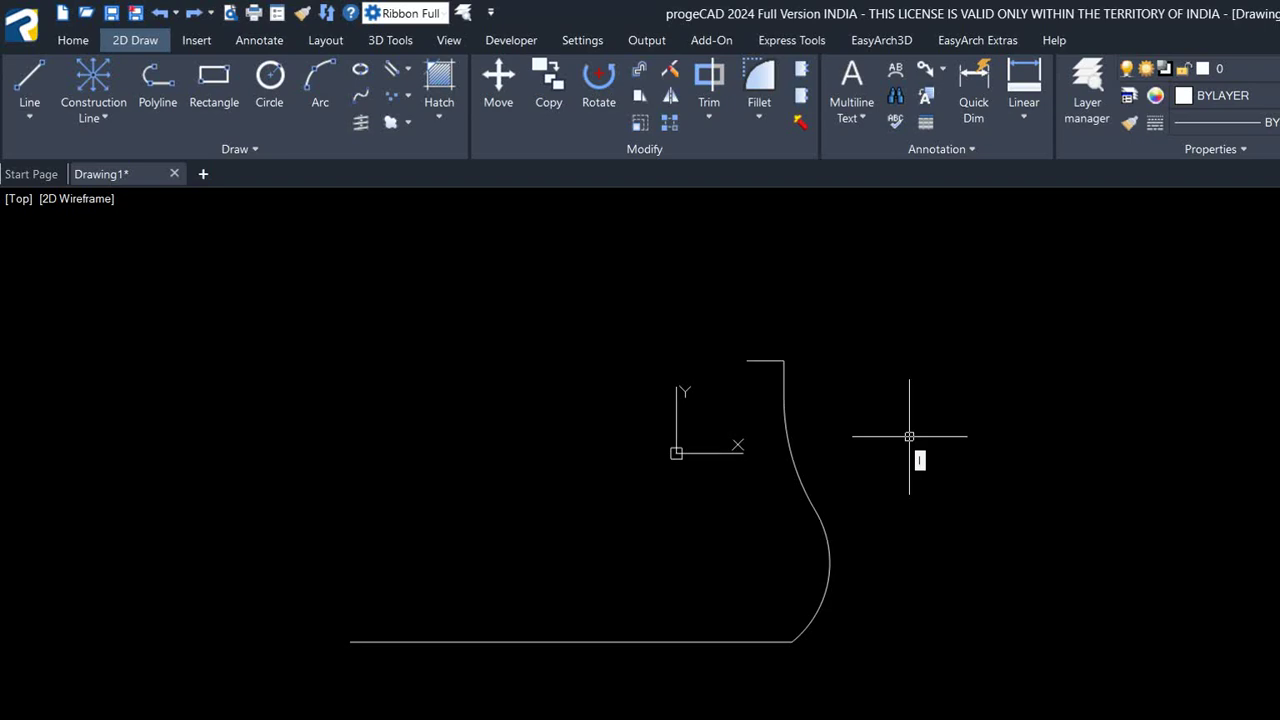
Draw a vertical line from the profile's top end down to the base line.
{"action": "key", "text": "Return"}
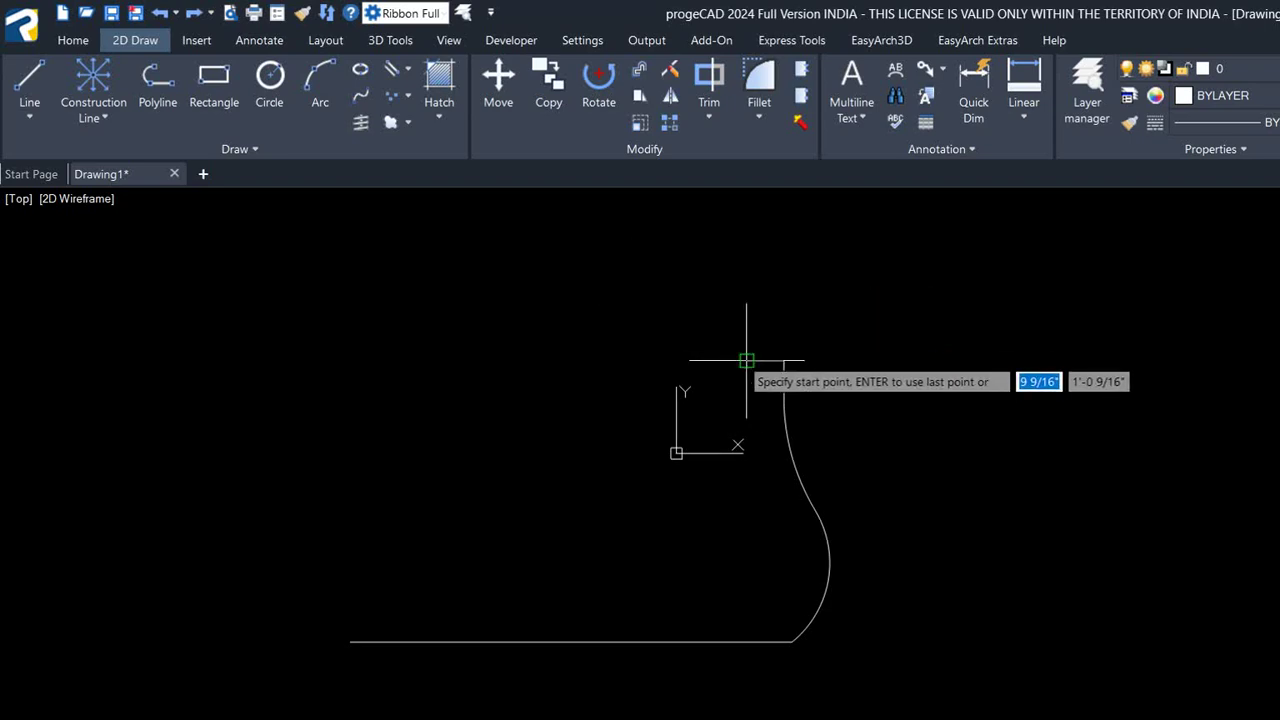
{"action": "left_click", "coordinate": [746, 360]}
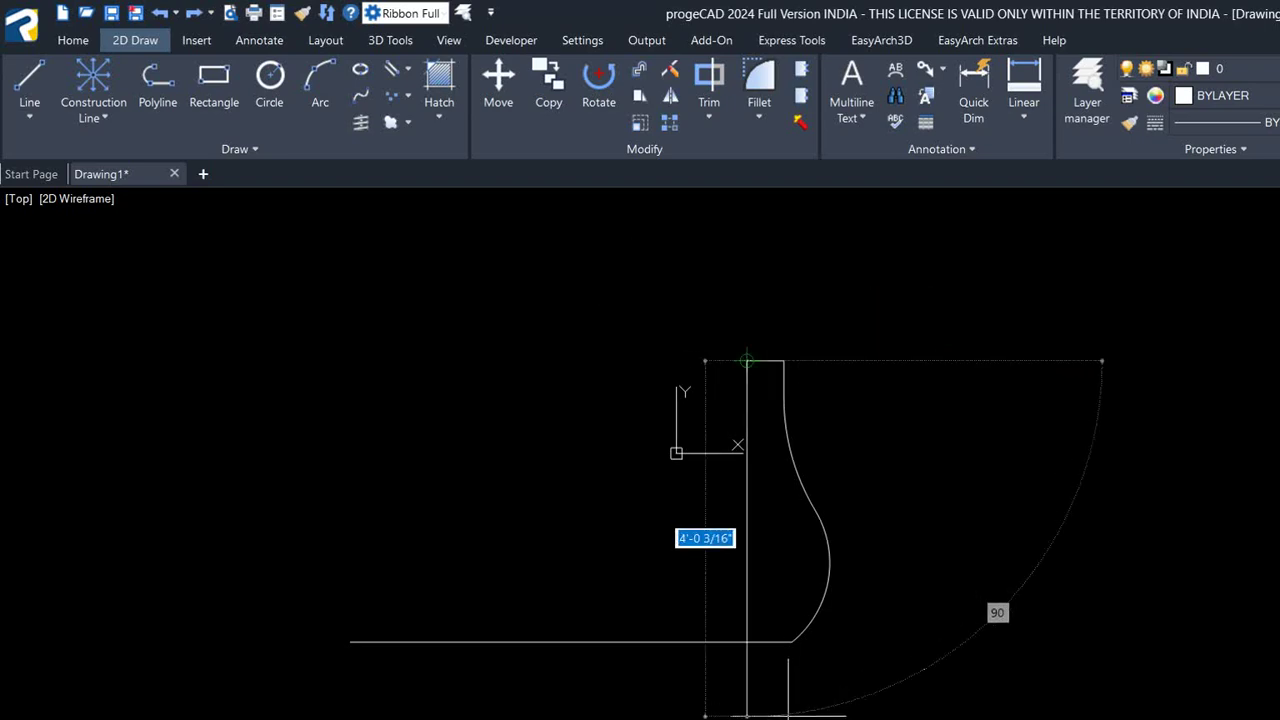
{"action": "left_click", "coordinate": [746, 641]}
{"action": "key", "text": "Return"}
{"action": "scroll", "coordinate": [726, 646], "scroll_direction": "up", "scroll_amount": 4}
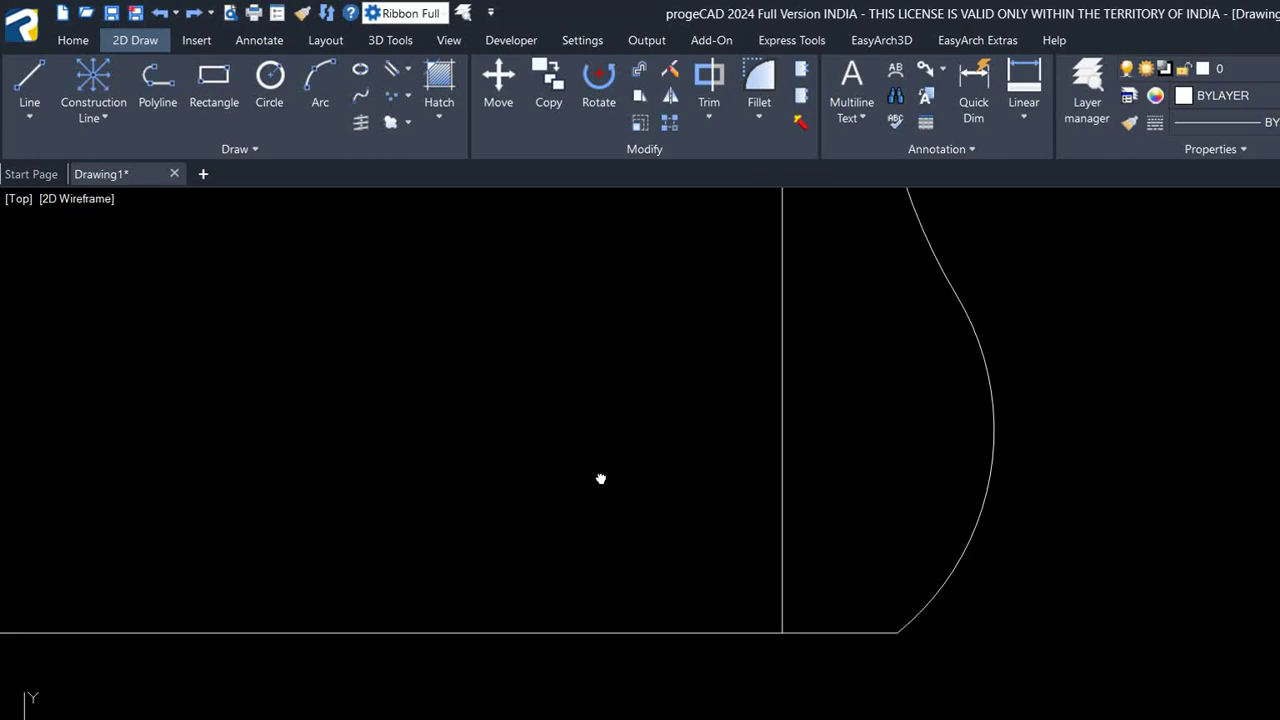
{"action": "scroll", "coordinate": [601, 479], "scroll_direction": "up", "scroll_amount": 2}
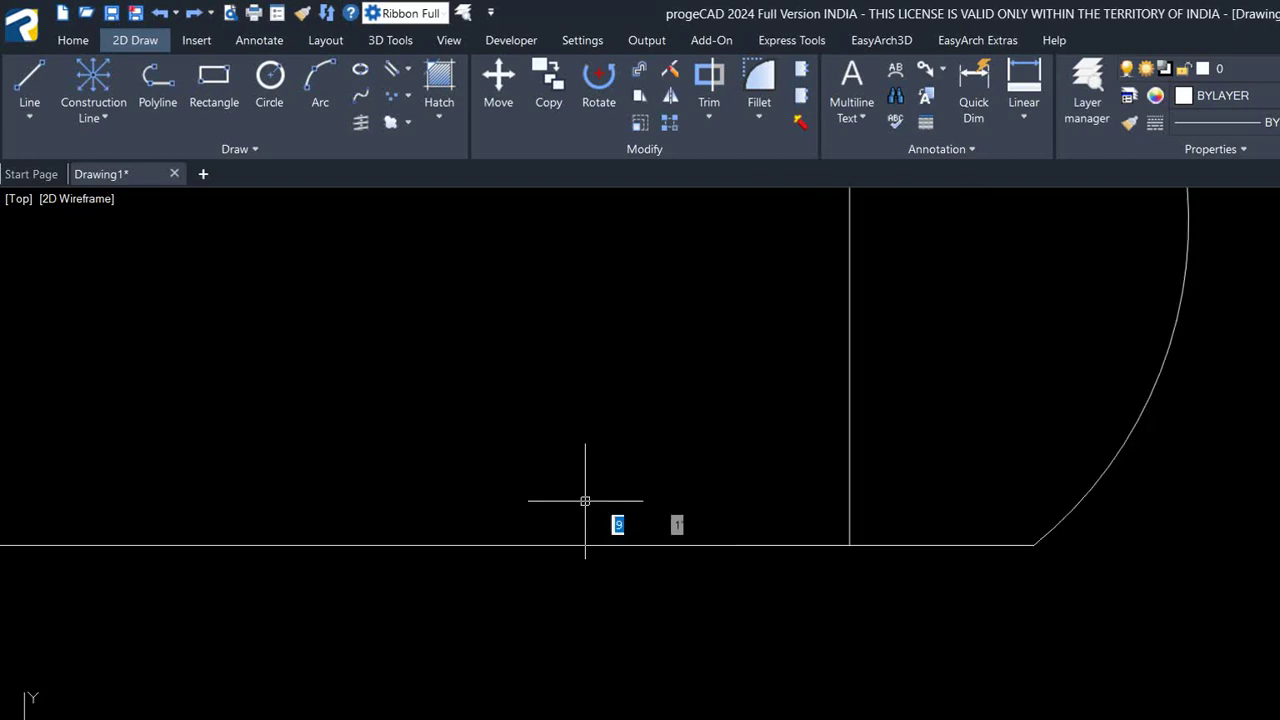
Trim the base line left of the vertical line and frame the whole profile.
{"action": "key", "text": "Return"}
{"action": "left_click_drag", "start_coordinate": [632, 464], "coordinate": [565, 593]}
{"action": "key", "text": "Return"}
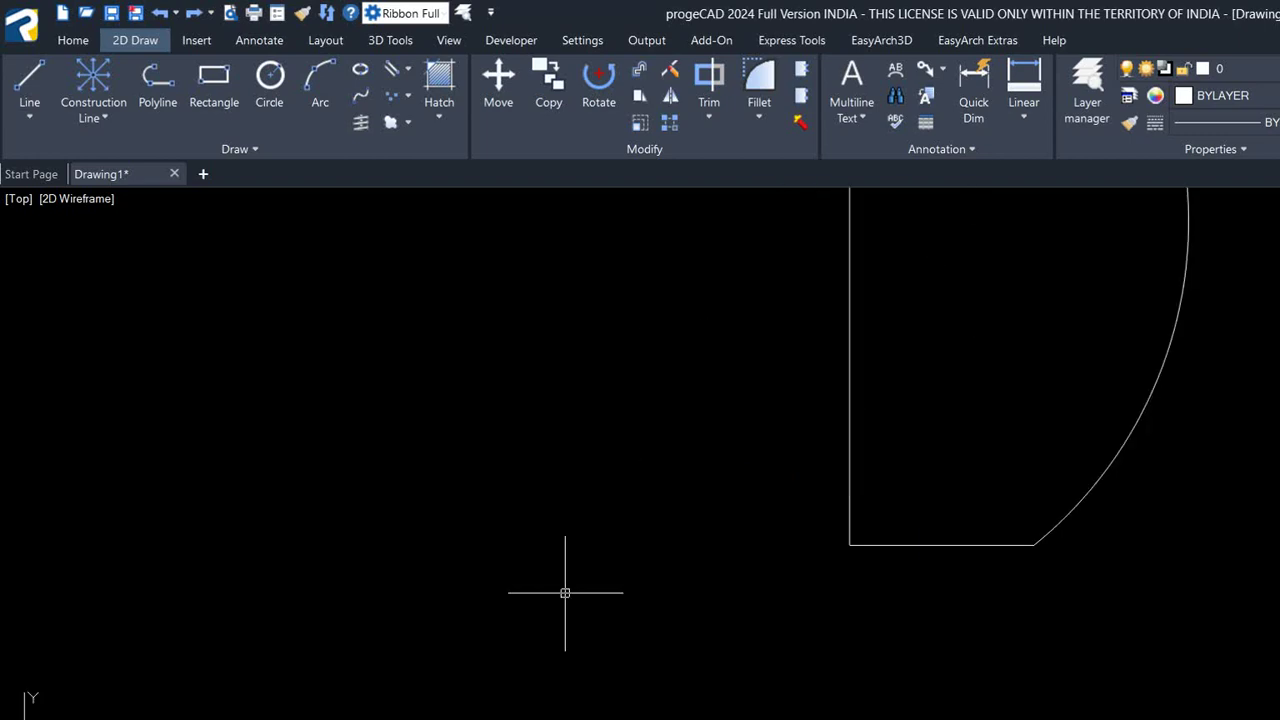
{"action": "scroll", "coordinate": [480, 429], "scroll_direction": "down", "scroll_amount": 5}
{"action": "scroll", "coordinate": [489, 371], "scroll_direction": "up", "scroll_amount": 3}
{"action": "mouse_move", "coordinate": [489, 371]}
{"action": "middle_mouse_down"}
{"action": "mouse_move", "coordinate": [539, 362]}
{"action": "mouse_move", "coordinate": [554, 323]}
{"action": "middle_mouse_up"}
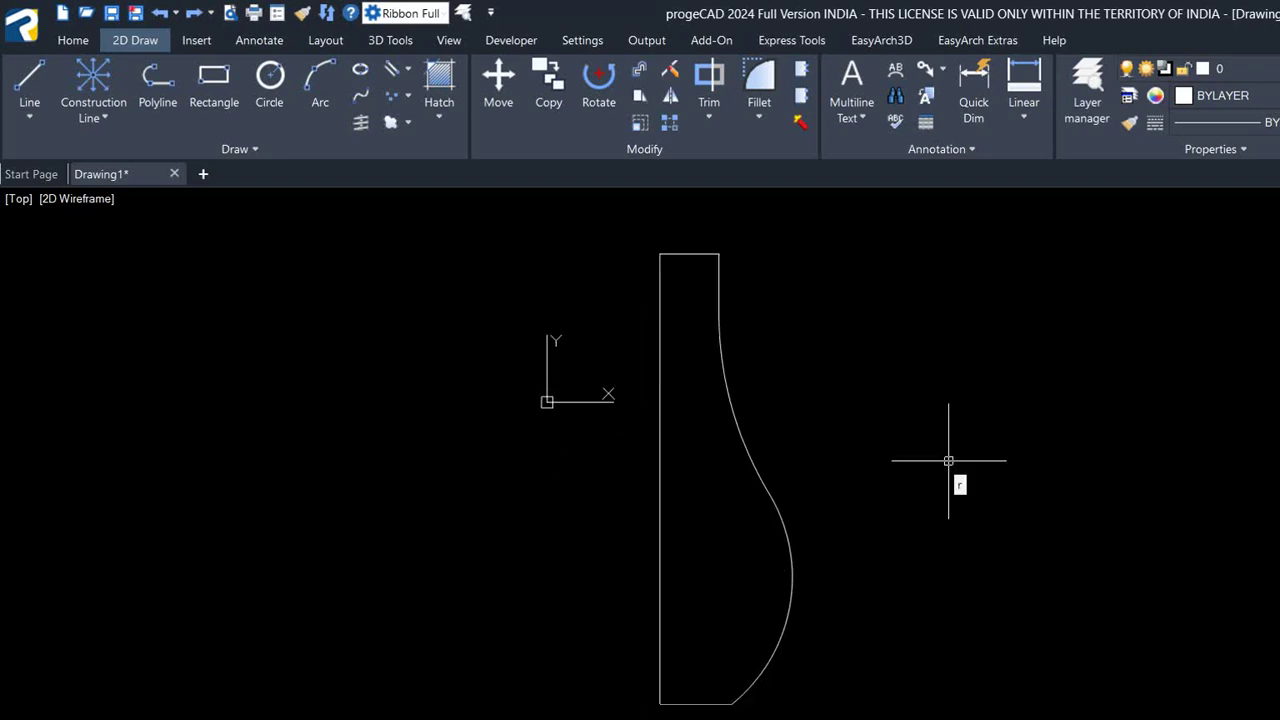
Create a region from the crossing-selected bottle profile and confirm it is one object.
{"action": "type", "text": "eg"}
{"action": "key", "text": "Return"}
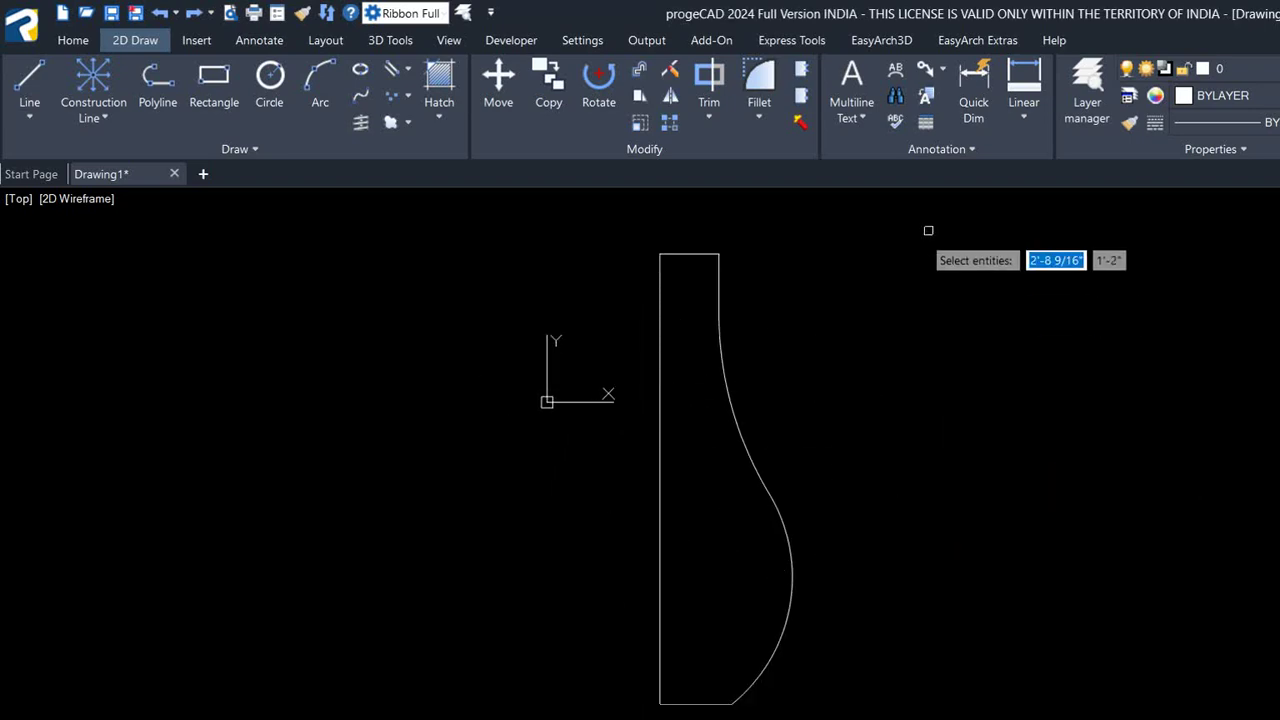
{"action": "left_click", "coordinate": [928, 230]}
{"action": "left_click", "coordinate": [650, 712]}
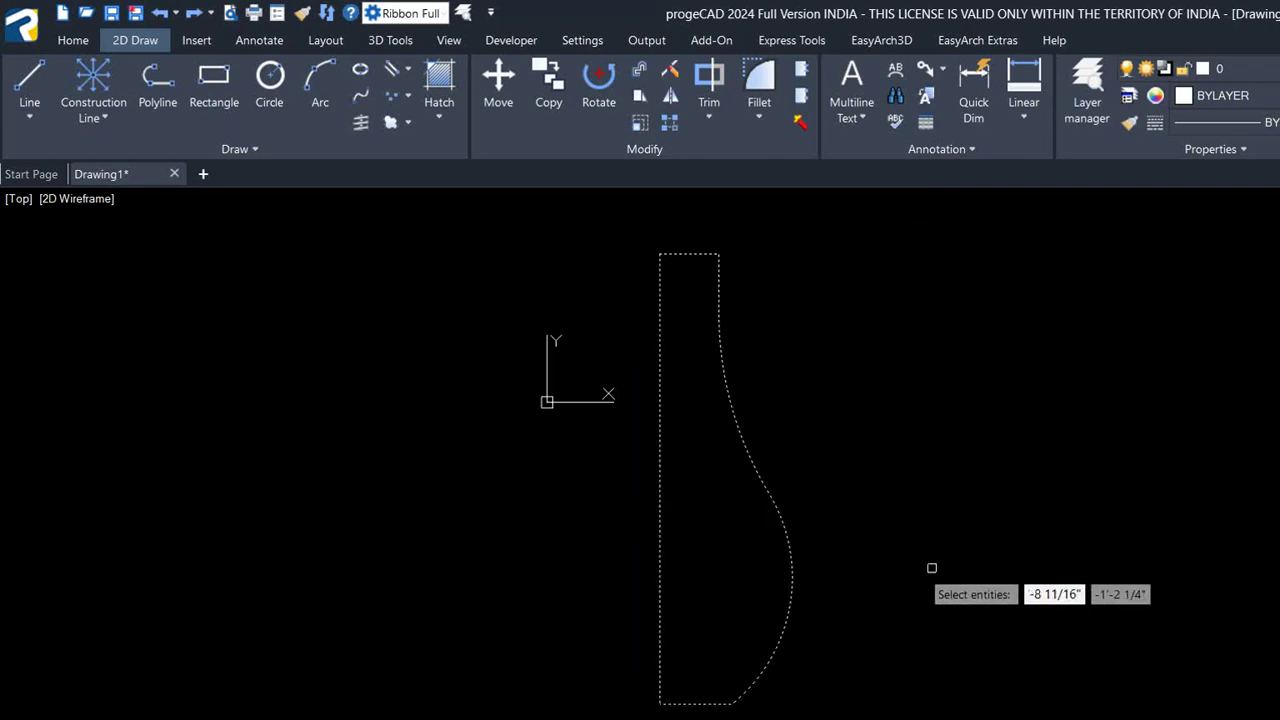
{"action": "key", "text": "Return"}
{"action": "left_click", "coordinate": [740, 432]}
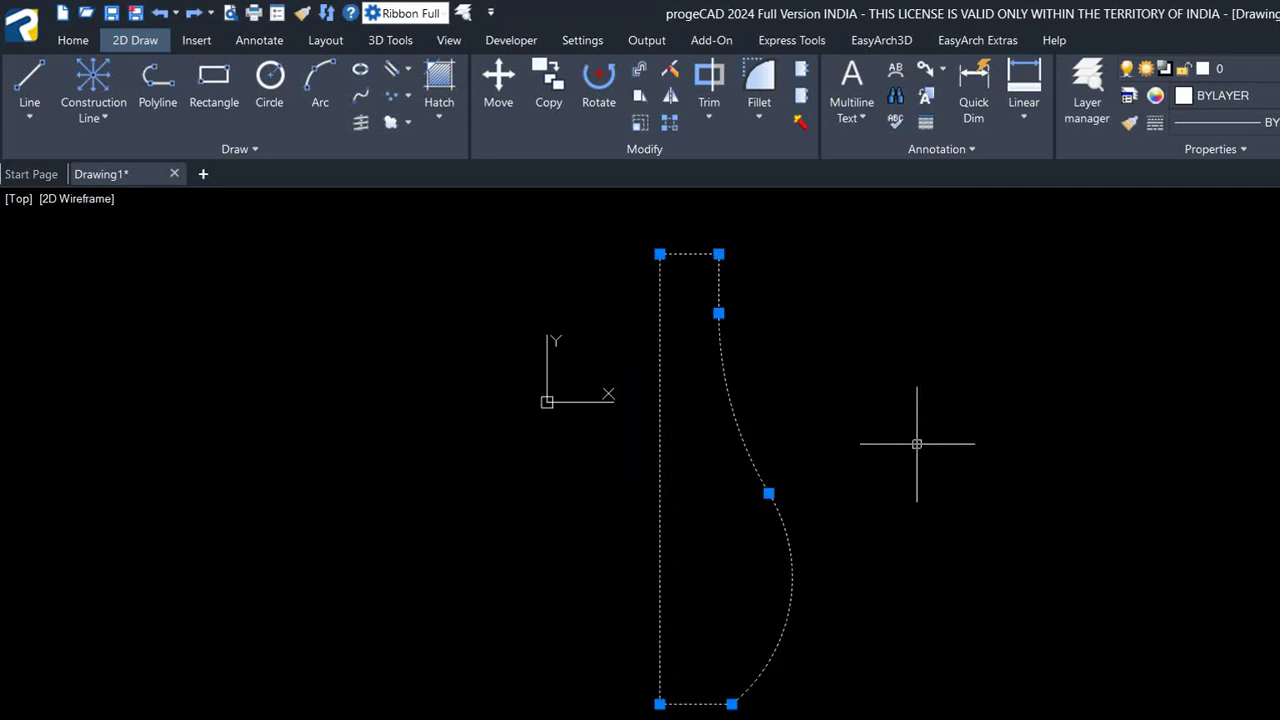
{"action": "key", "text": "Escape"}
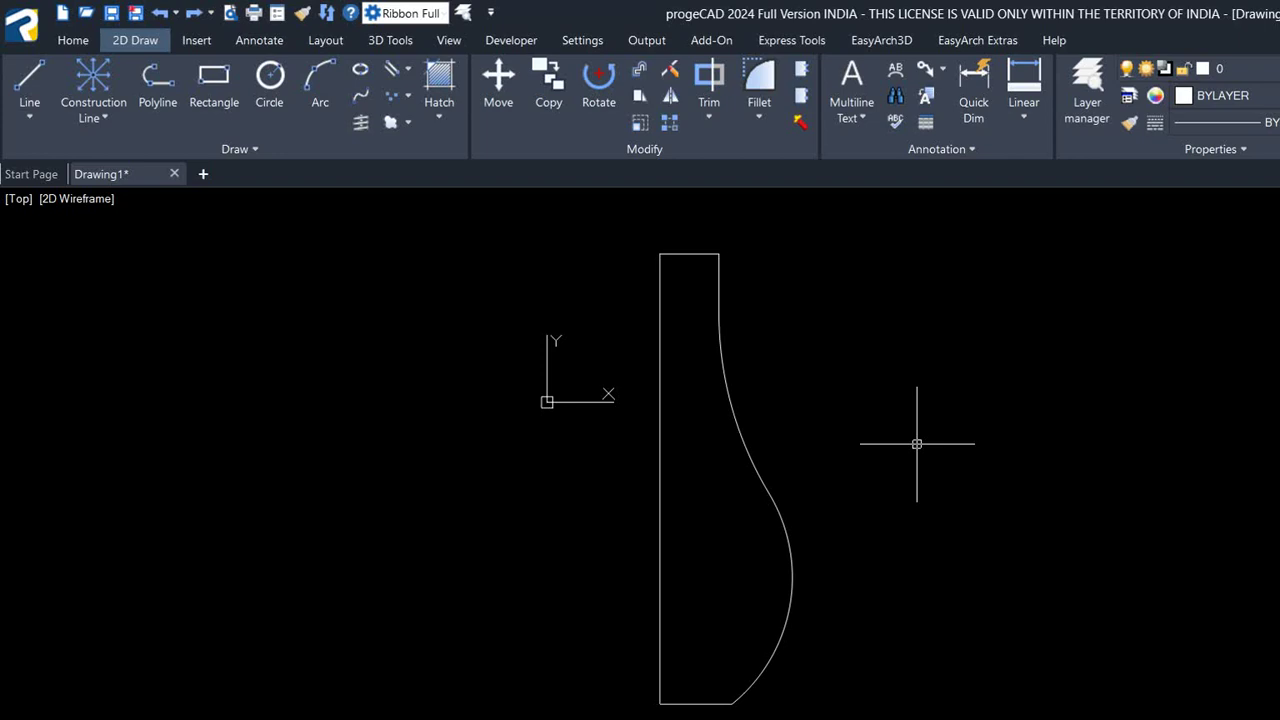
Revolve the profile about its left edge, top-left to bottom-left corner, into a vase solid.
{"action": "type", "text": "re"}
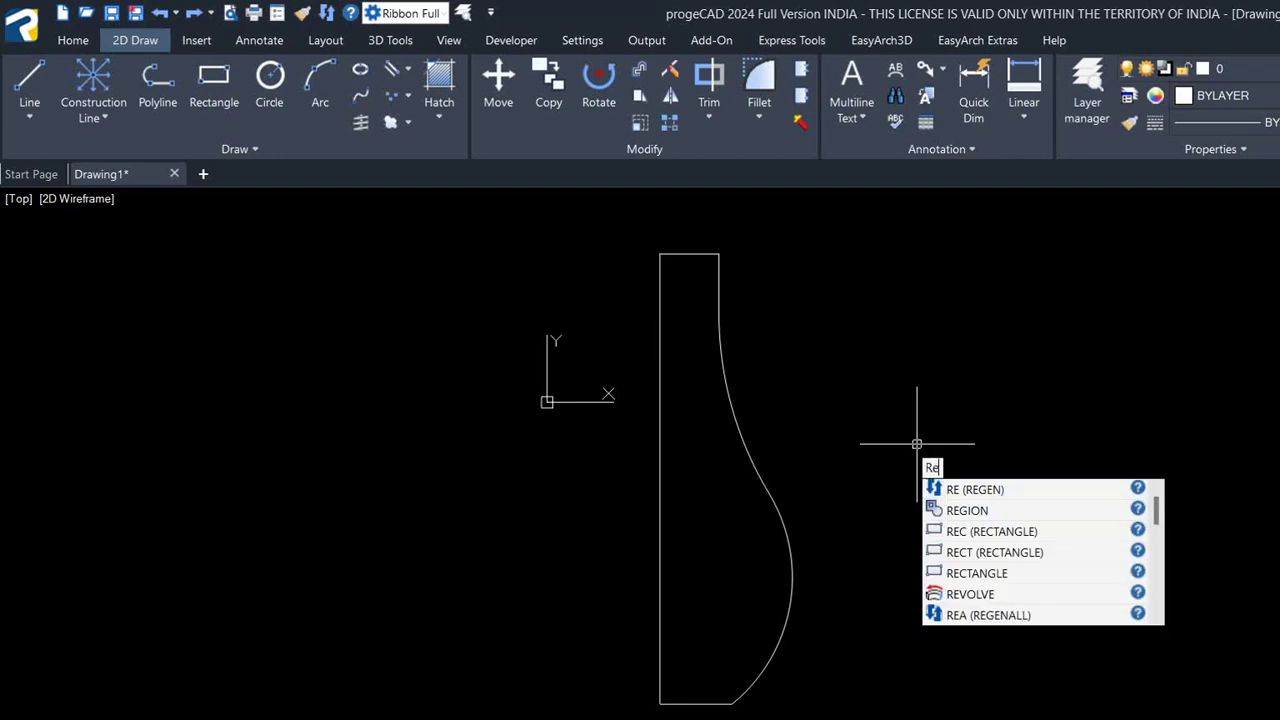
{"action": "type", "text": "v"}
{"action": "key", "text": "Return"}
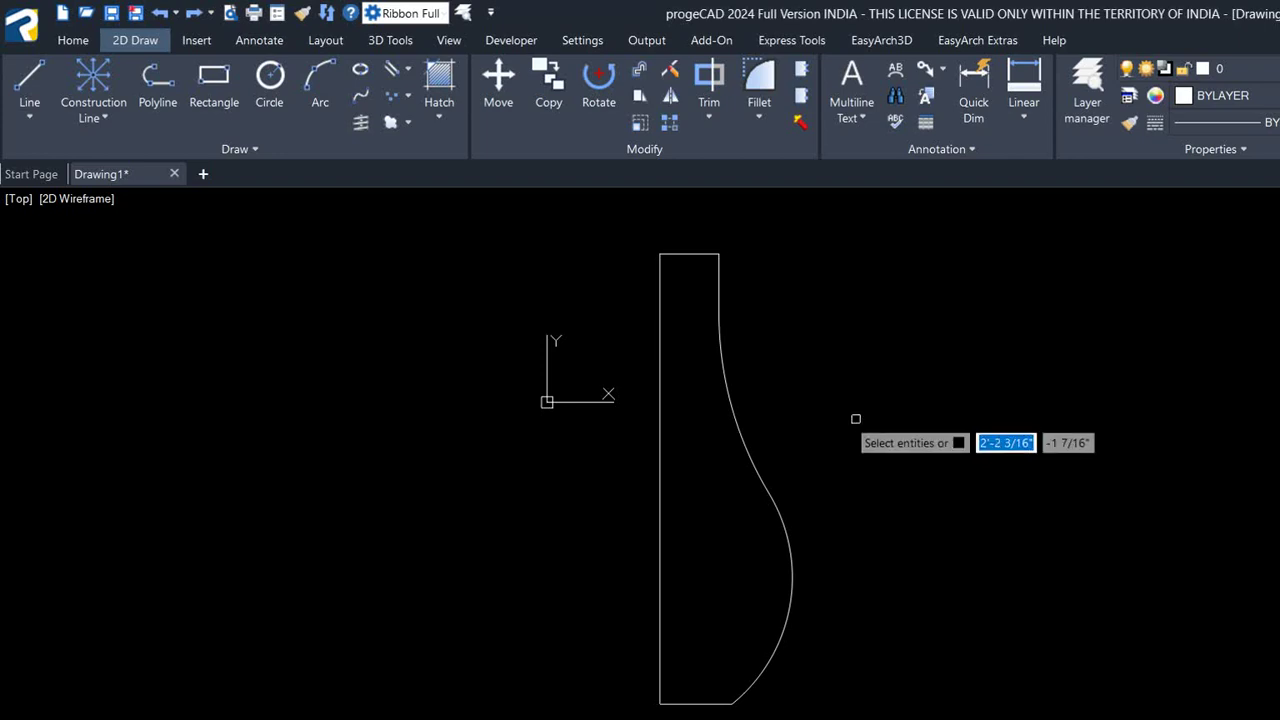
{"action": "left_click", "coordinate": [855, 405]}
{"action": "left_click", "coordinate": [534, 644]}
{"action": "key", "text": "Return"}
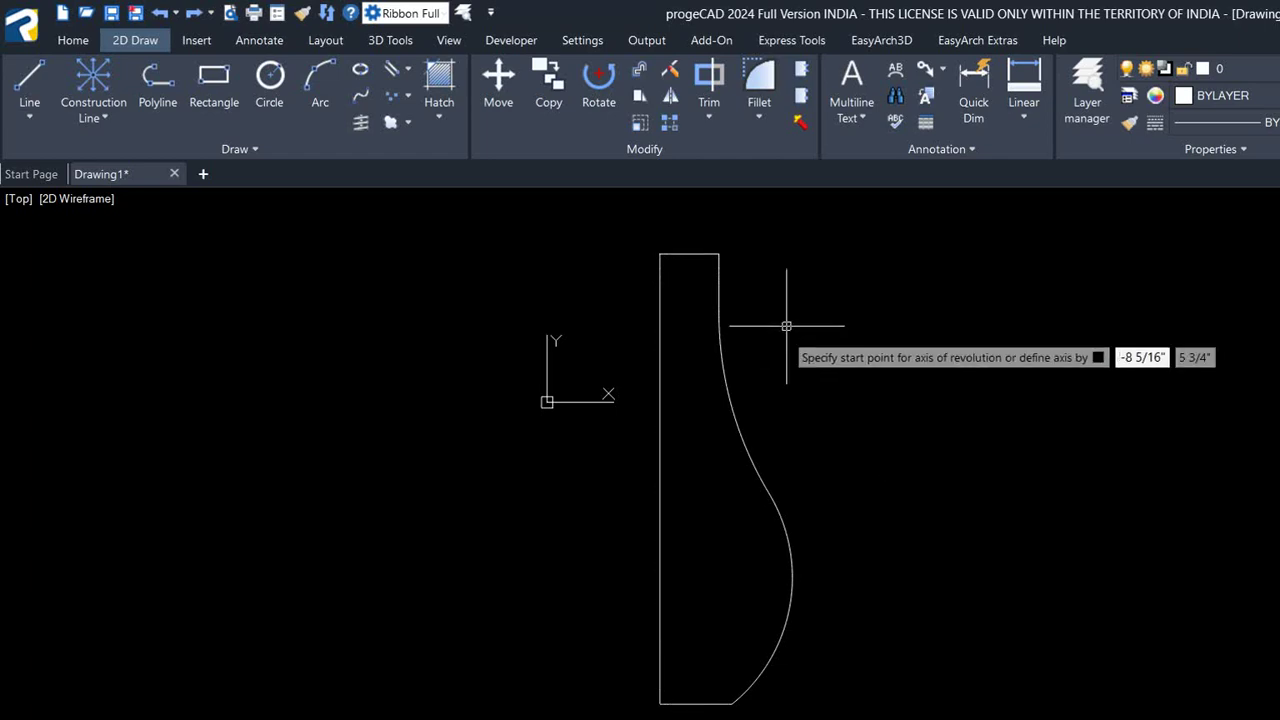
{"action": "left_click", "coordinate": [658, 256]}
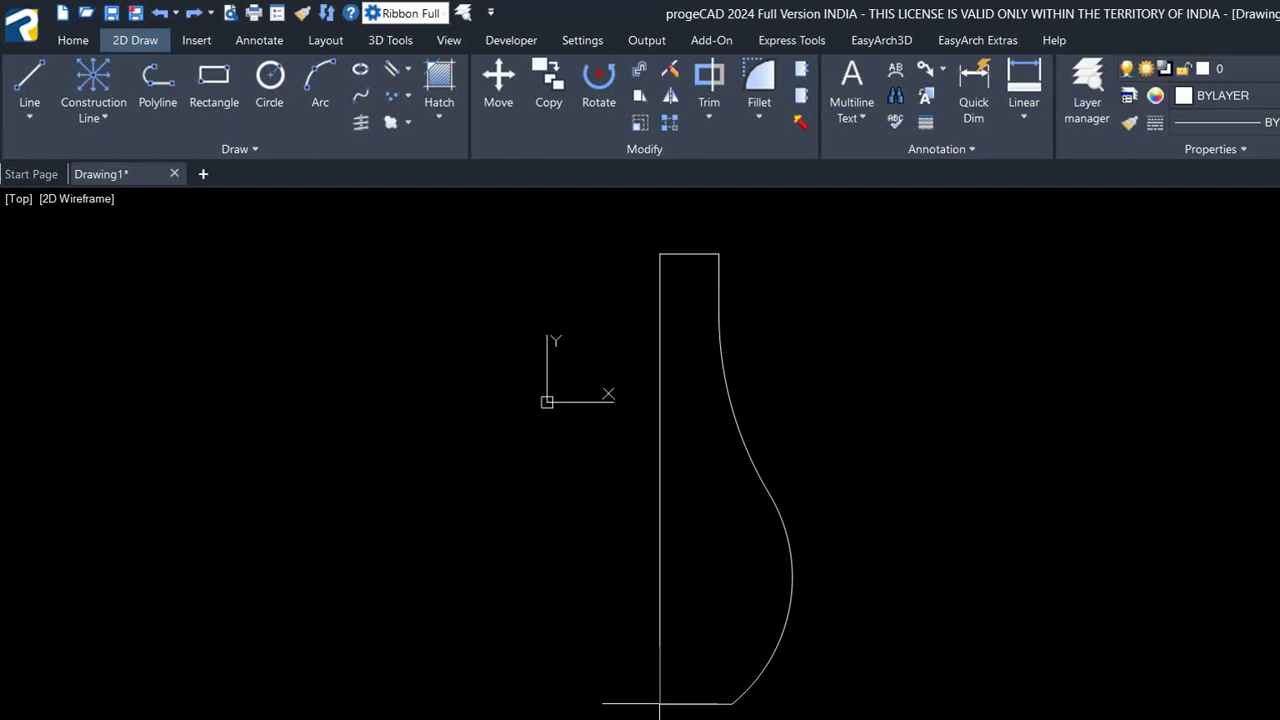
{"action": "left_click", "coordinate": [659, 703]}
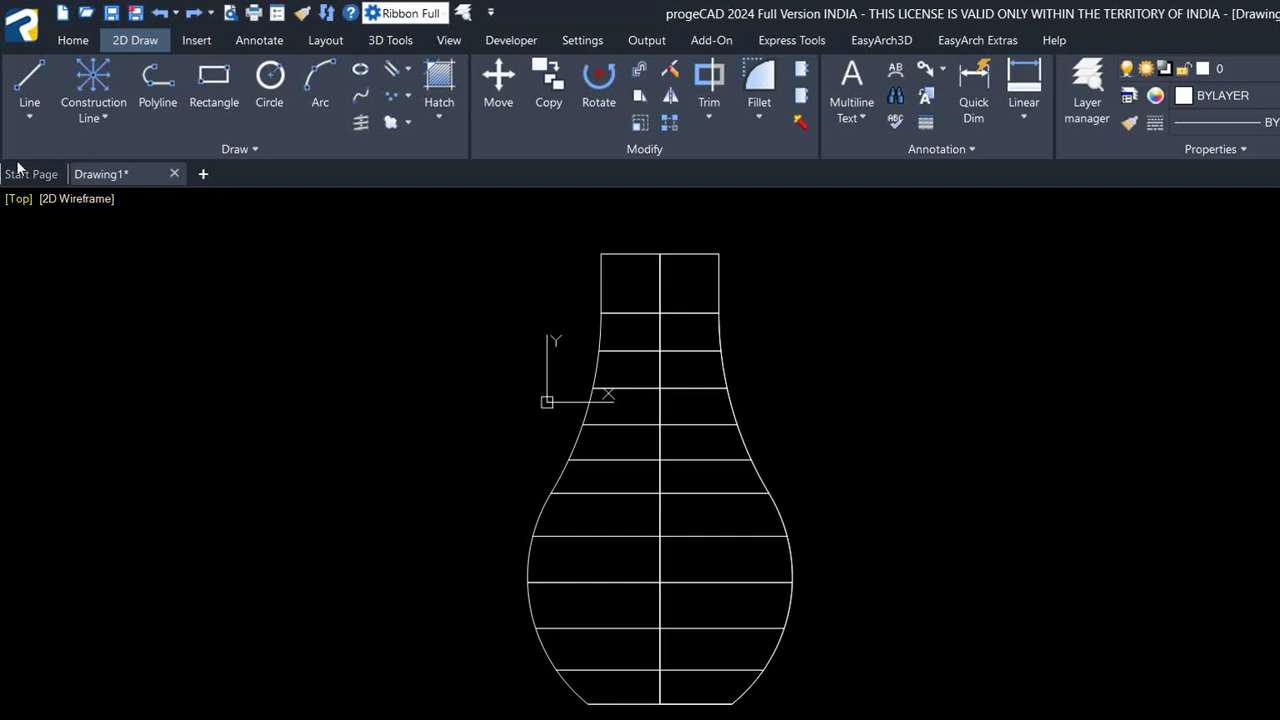
{"action": "left_click", "coordinate": [18, 198]}
View the vase in SW Isometric, orbit it, then return to Top view.
{"action": "left_click", "coordinate": [107, 387]}
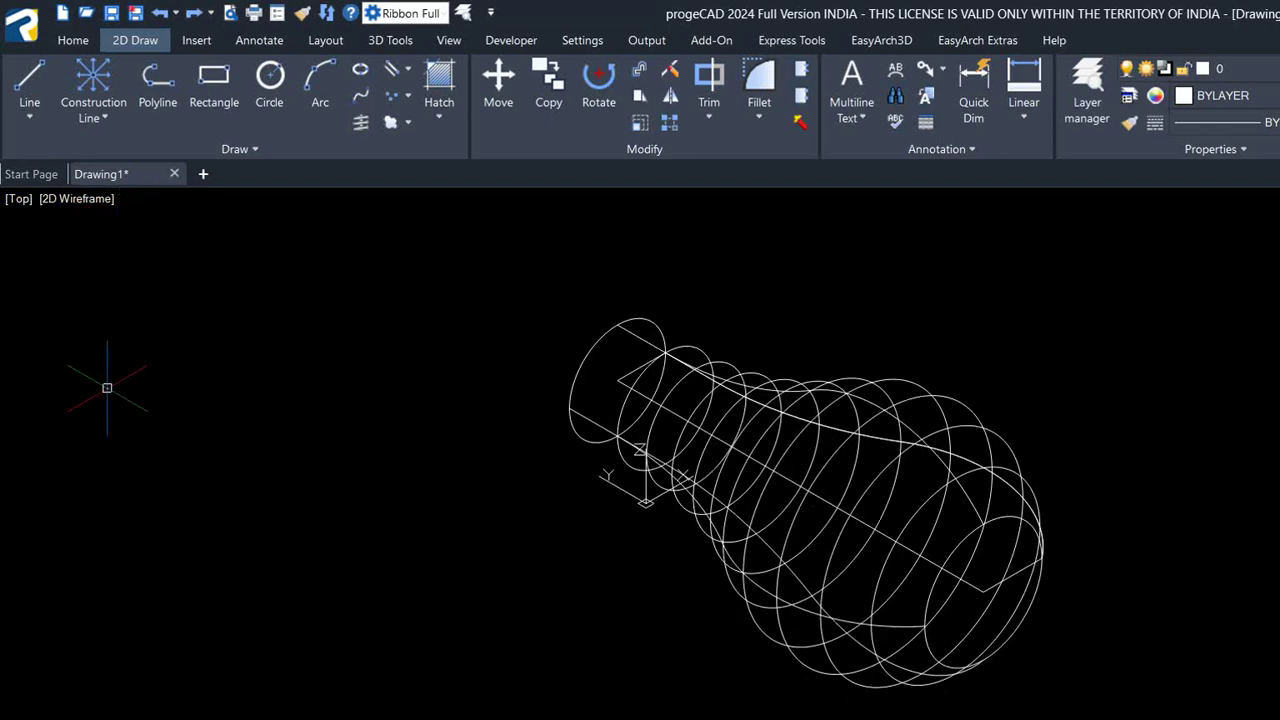
{"action": "mouse_move", "coordinate": [486, 463]}
{"action": "middle_mouse_down", "text": "shift"}
{"action": "mouse_move", "coordinate": [491, 246]}
{"action": "mouse_move", "coordinate": [646, 251]}
{"action": "middle_mouse_up", "text": "shift"}
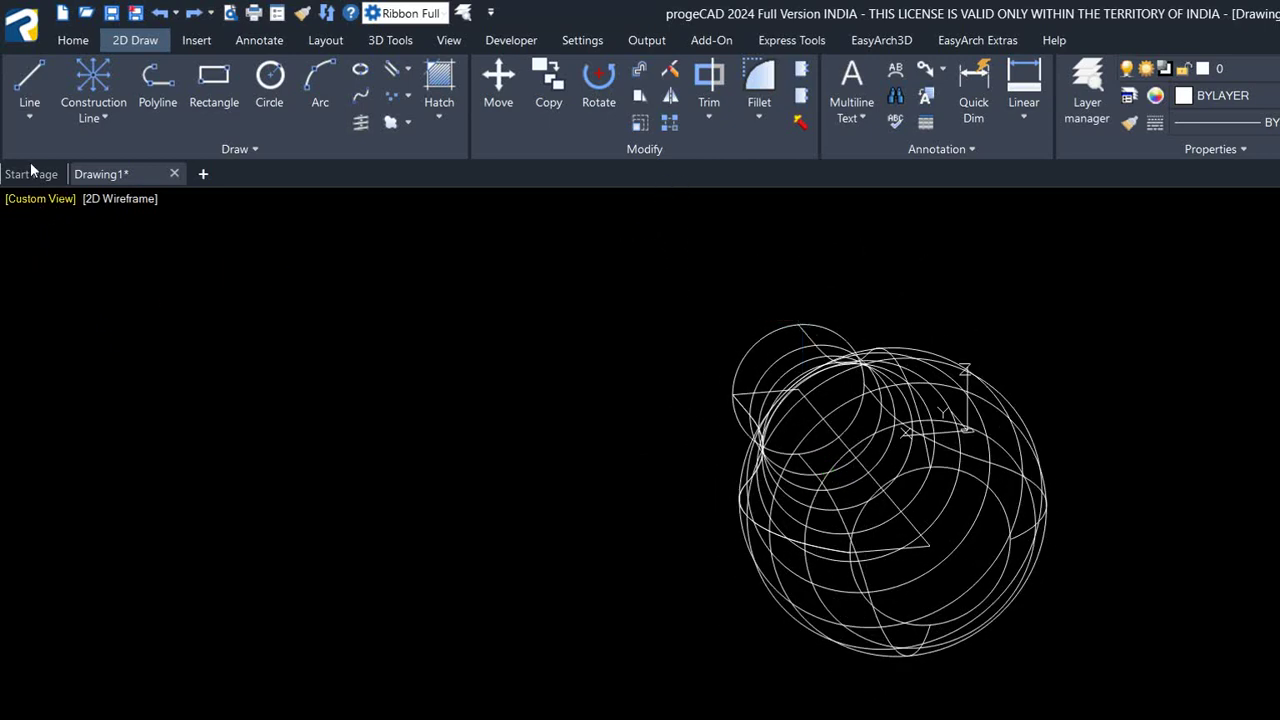
{"action": "left_click", "coordinate": [38, 198]}
{"action": "left_click", "coordinate": [60, 243]}
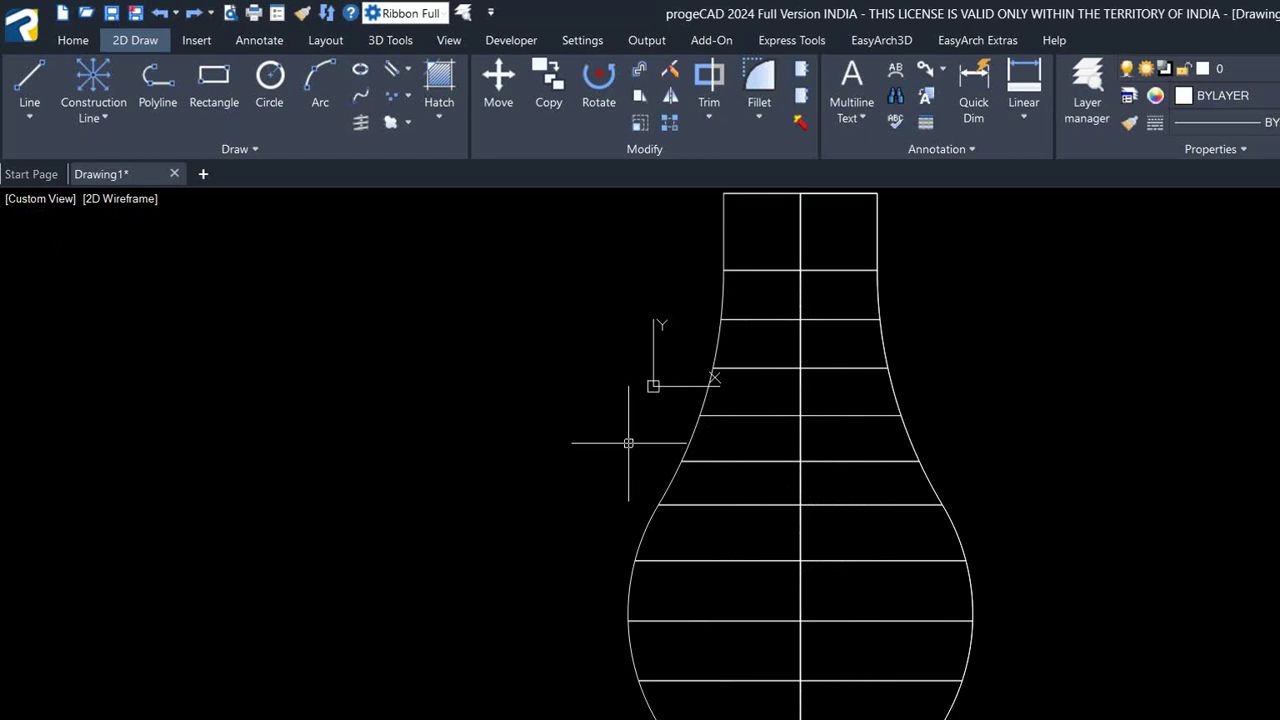
Crossing-select the vase and delete it.
{"action": "left_click_drag", "start_coordinate": [851, 274], "coordinate": [597, 583]}
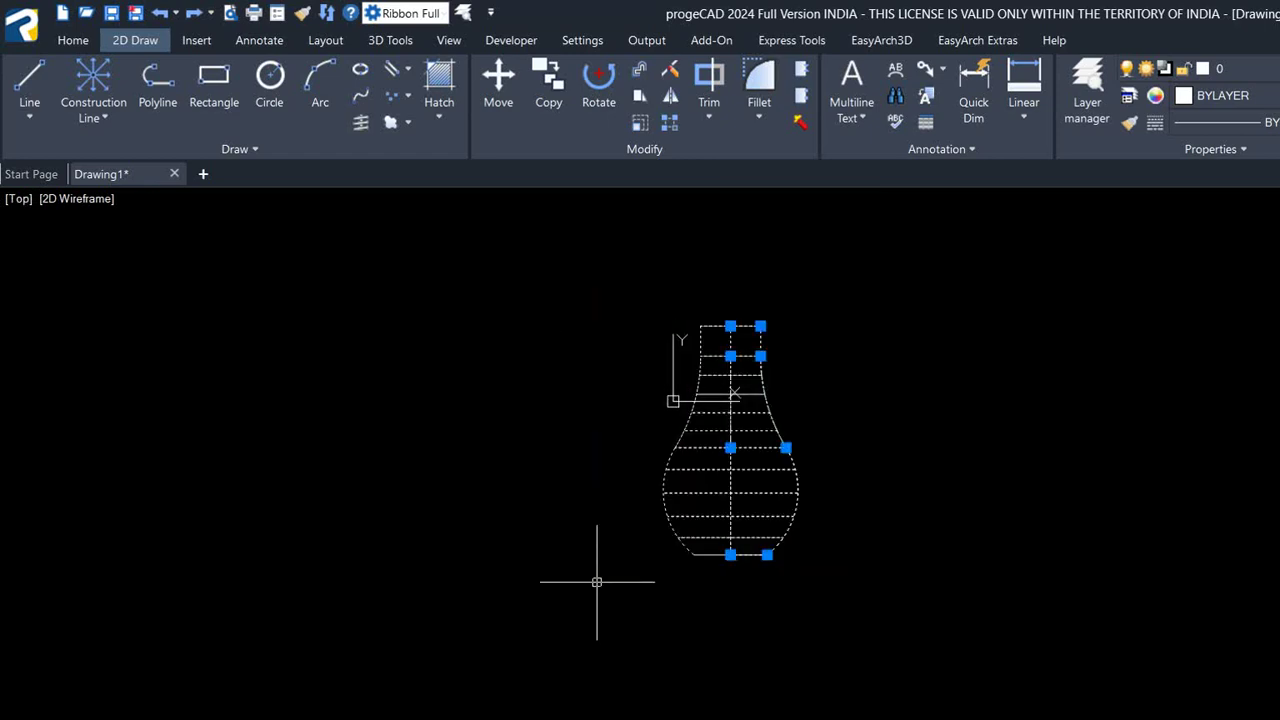
{"action": "key", "text": "Delete"}
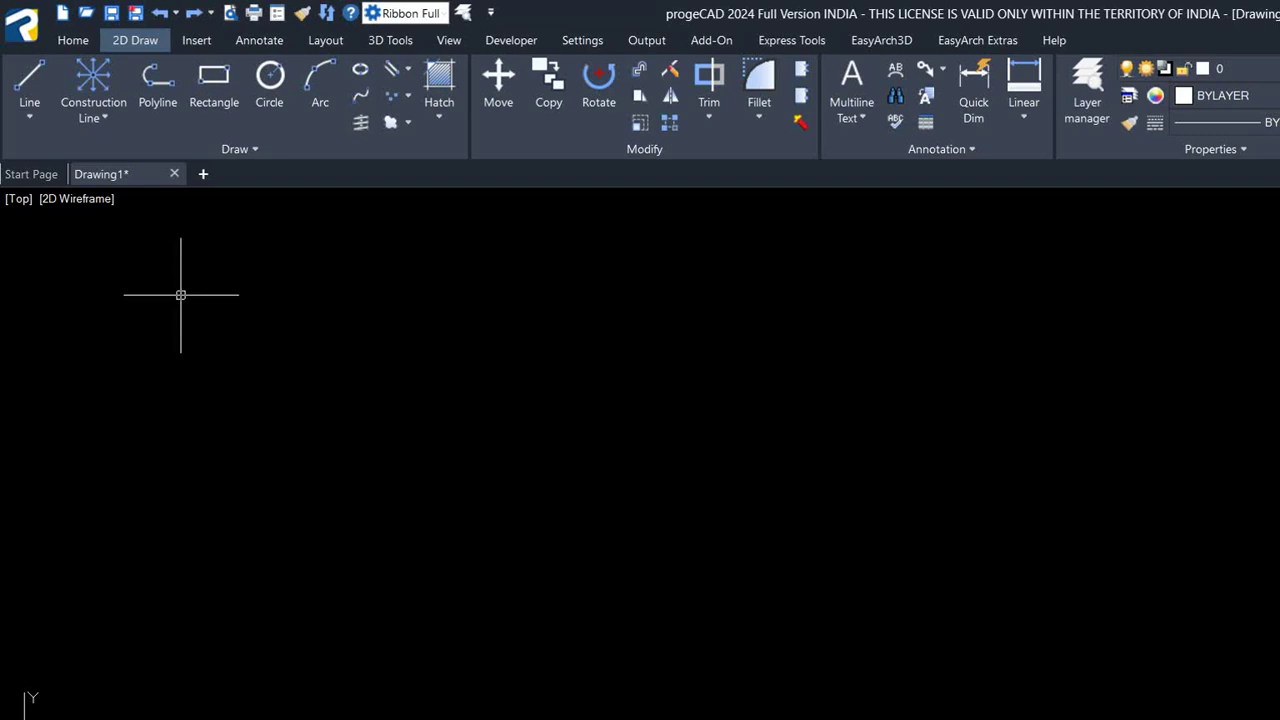
{"action": "left_click", "coordinate": [18, 198]}
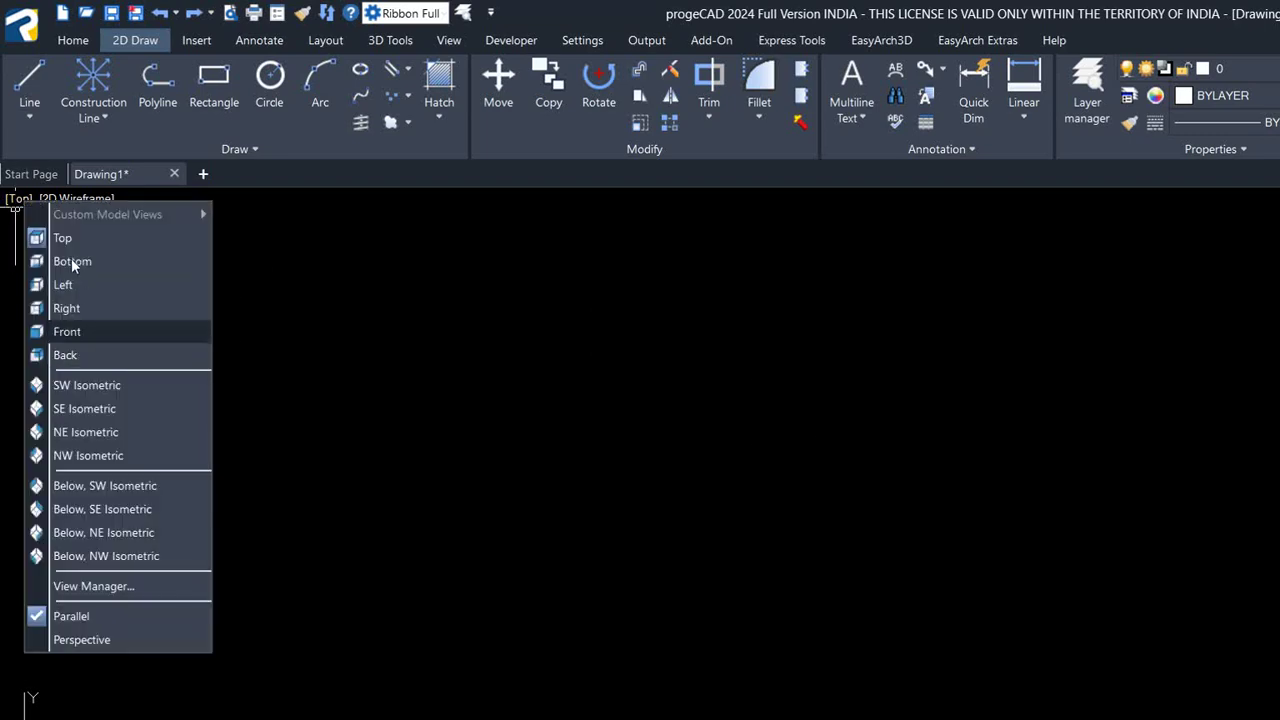
Switch to Front, then isometric view, and delete the leftover profile and axis lines.
{"action": "left_click", "coordinate": [62, 238]}
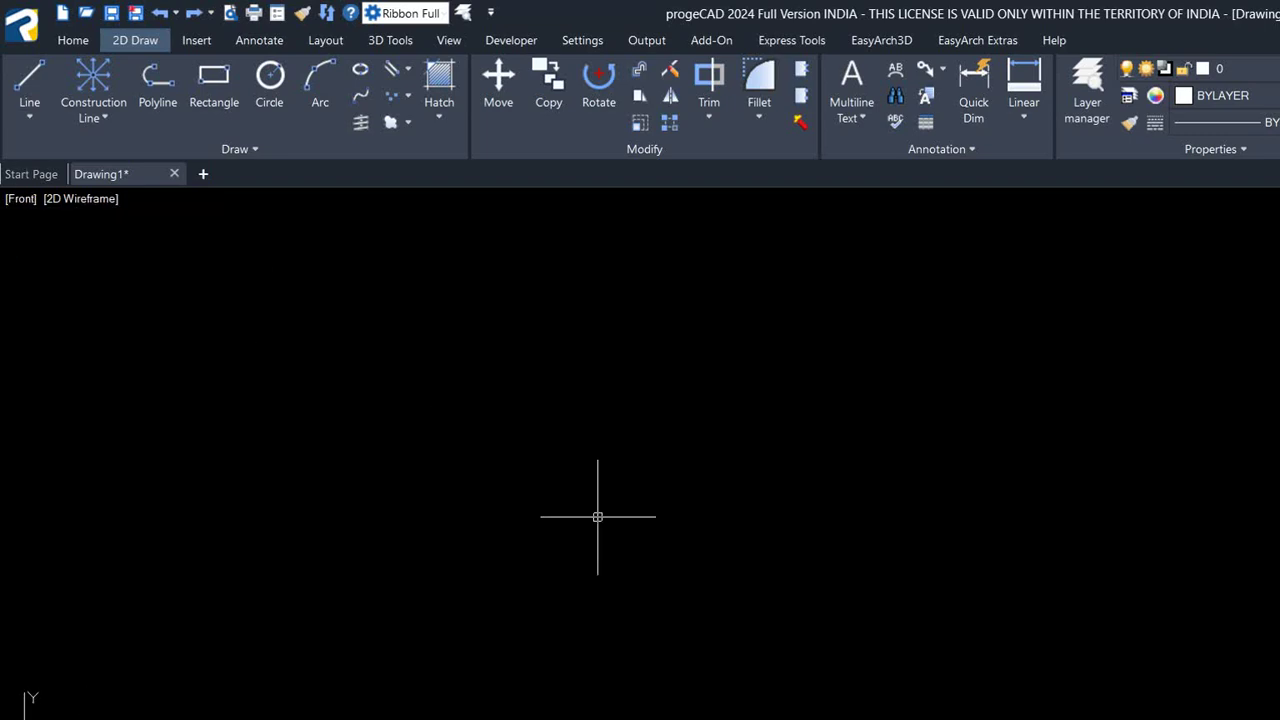
{"action": "scroll", "coordinate": [473, 428], "scroll_direction": "down", "scroll_amount": 5}
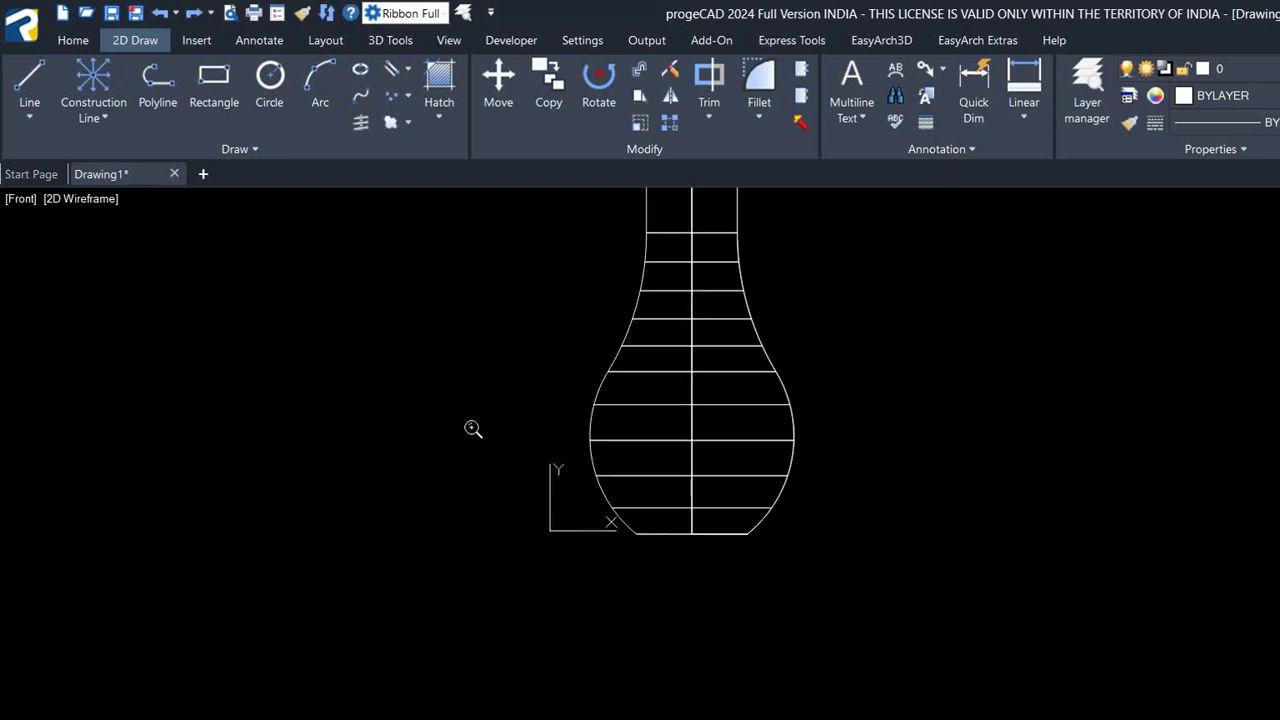
{"action": "scroll", "coordinate": [448, 332], "scroll_direction": "up", "scroll_amount": 3}
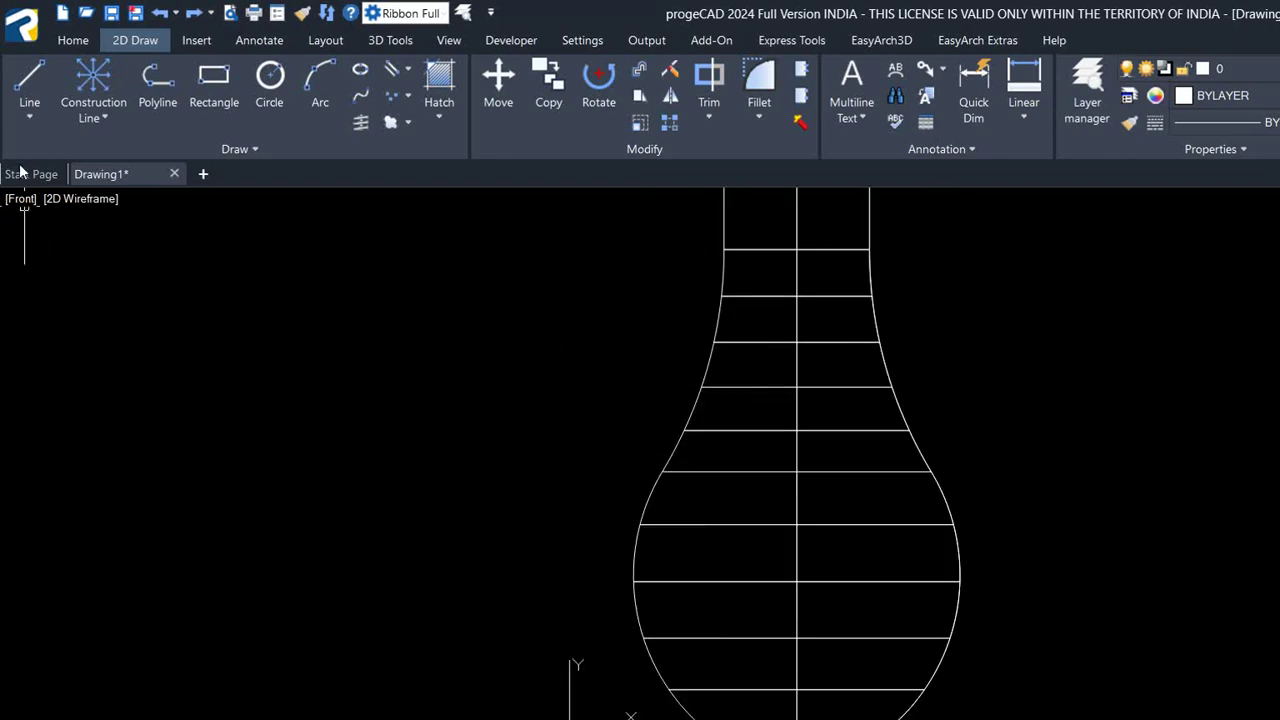
{"action": "left_click", "coordinate": [21, 198]}
{"action": "left_click", "coordinate": [100, 433]}
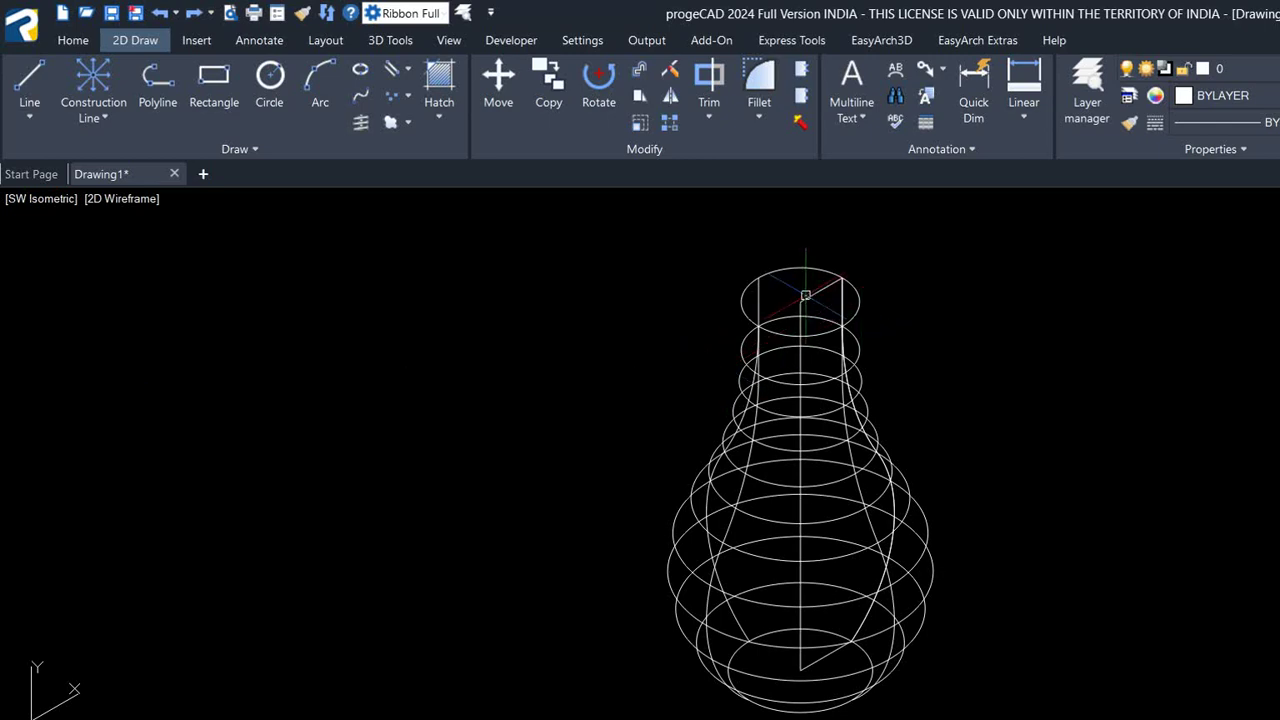
{"action": "left_click", "coordinate": [813, 296]}
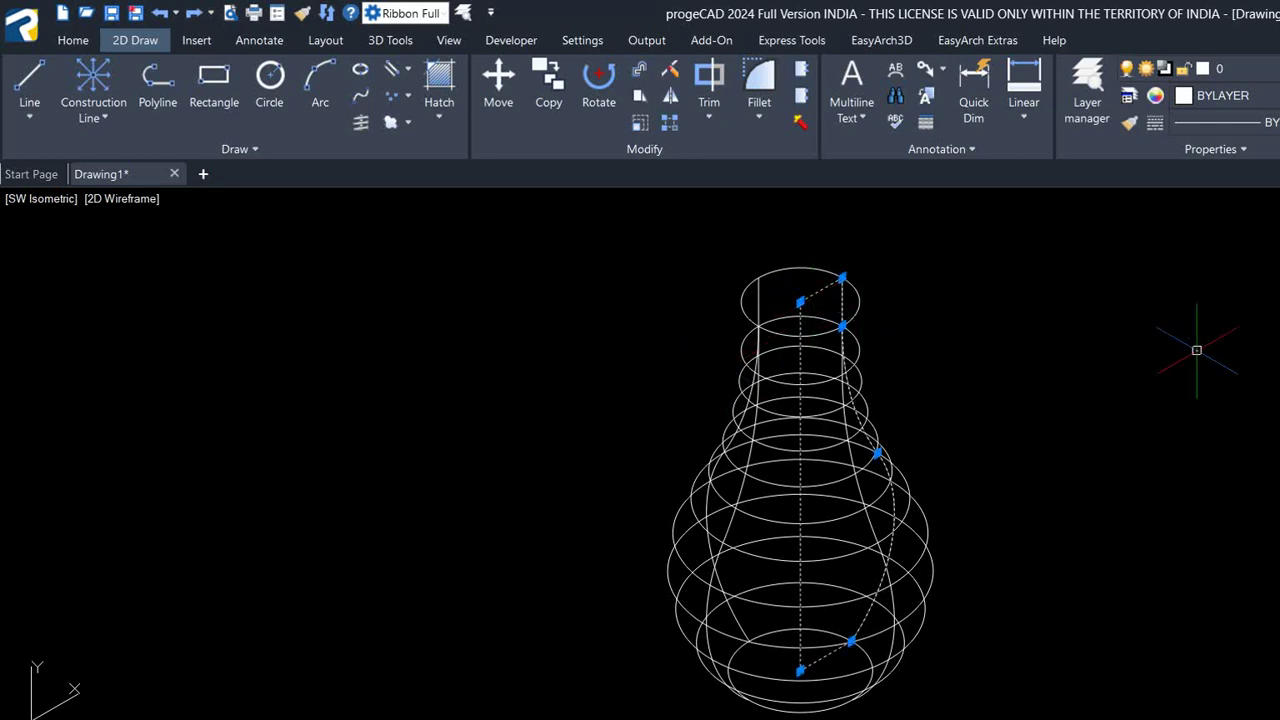
{"action": "key", "text": "Delete"}
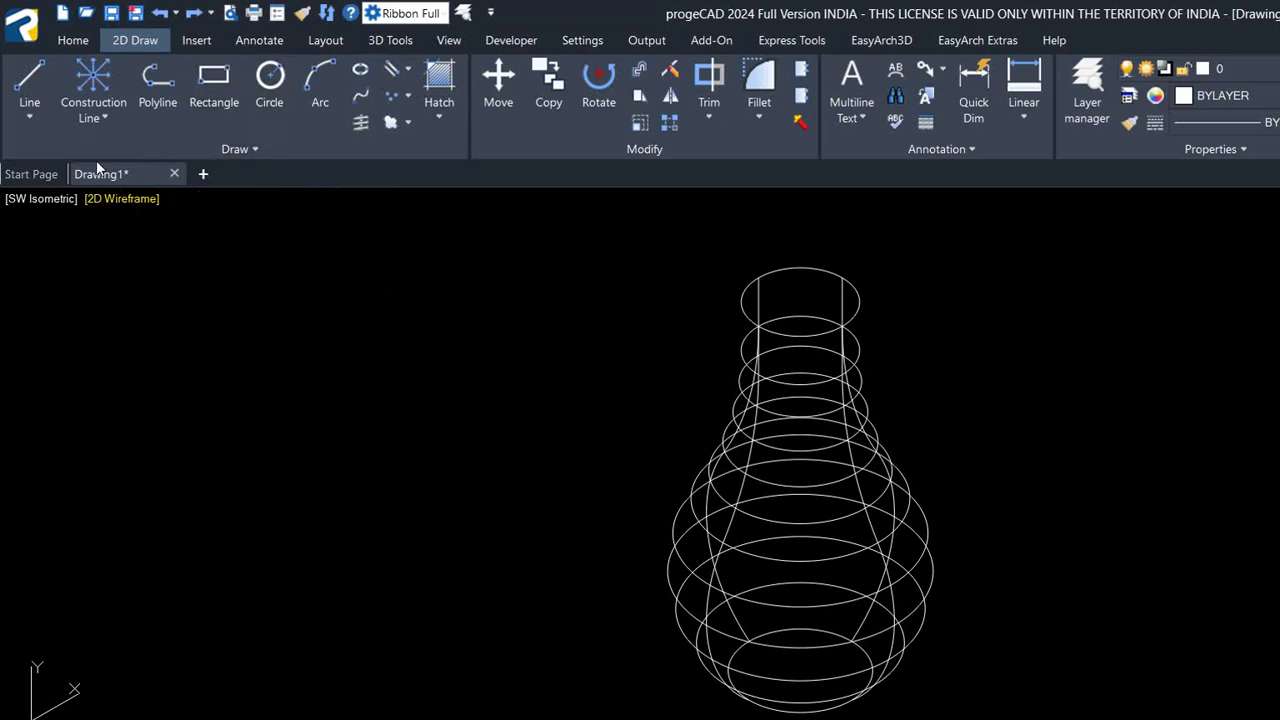
Shade the bottle in the Conceptual visual style and zoom in on its neck.
{"action": "left_click", "coordinate": [120, 198]}
{"action": "left_click", "coordinate": [172, 237]}
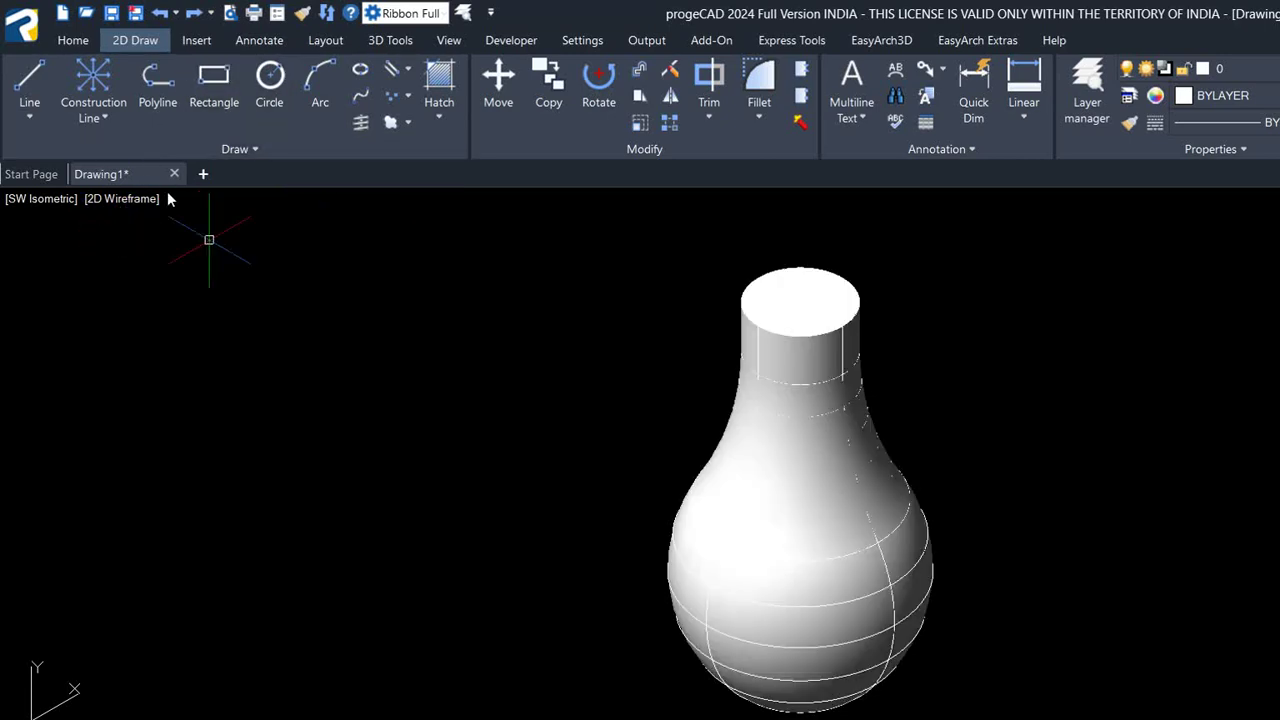
{"action": "mouse_move", "coordinate": [966, 420]}
{"action": "middle_mouse_down", "text": "shift"}
{"action": "mouse_move", "coordinate": [710, 232]}
{"action": "mouse_move", "coordinate": [850, 378]}
{"action": "middle_mouse_up", "text": "shift"}
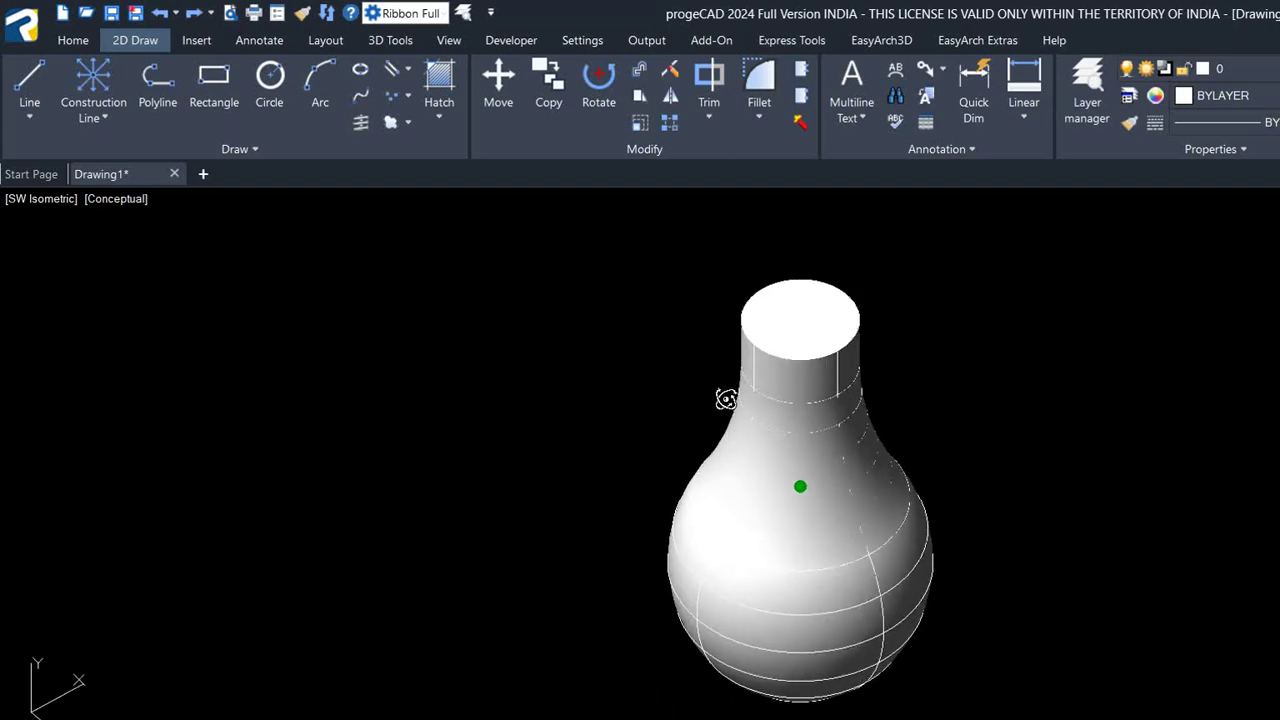
{"action": "scroll", "coordinate": [766, 325], "scroll_direction": "up", "scroll_amount": 2}
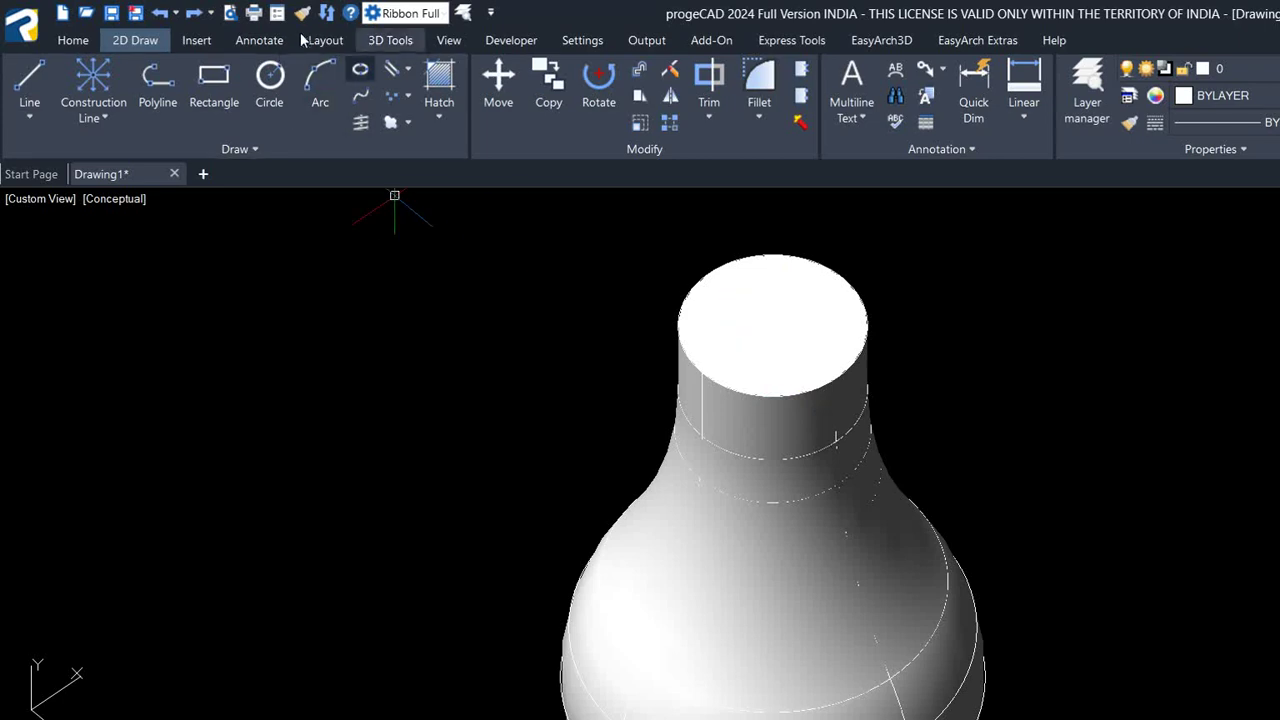
Shell the bottle with a 1-unit wall, removing its top face to open the neck.
{"action": "left_click", "coordinate": [390, 40]}
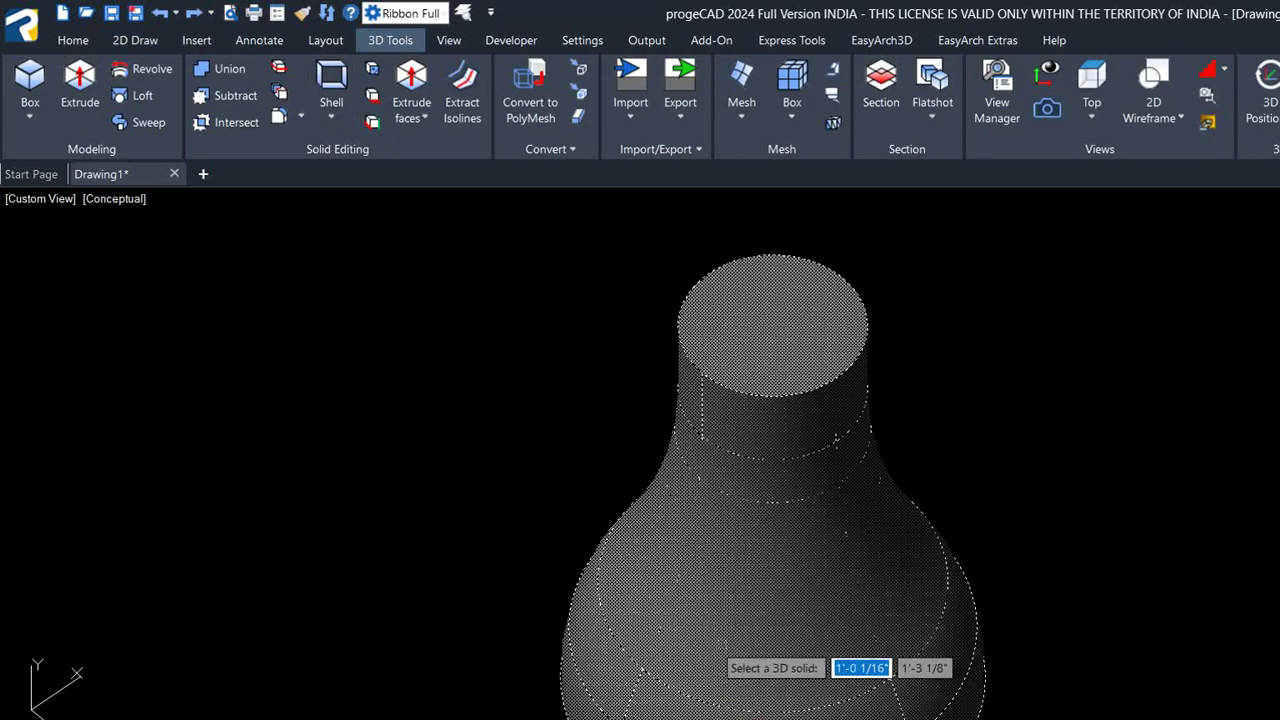
{"action": "left_click", "coordinate": [720, 640]}
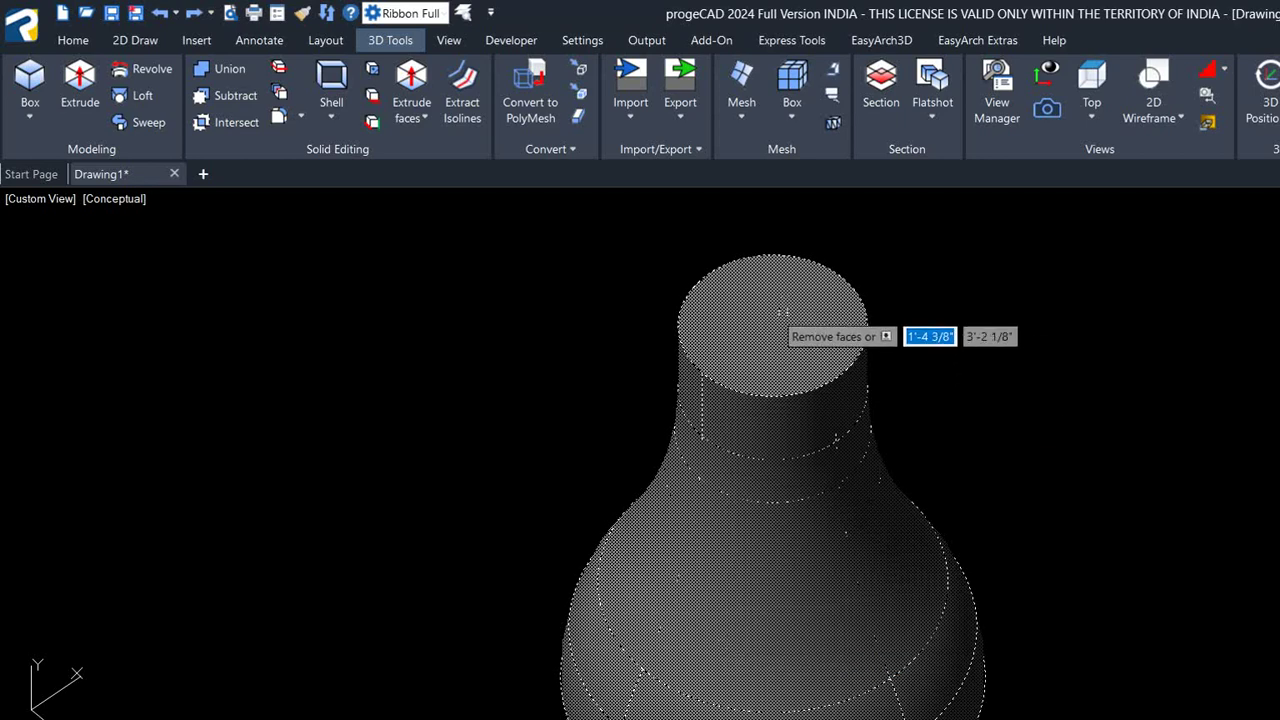
{"action": "left_click", "coordinate": [783, 312]}
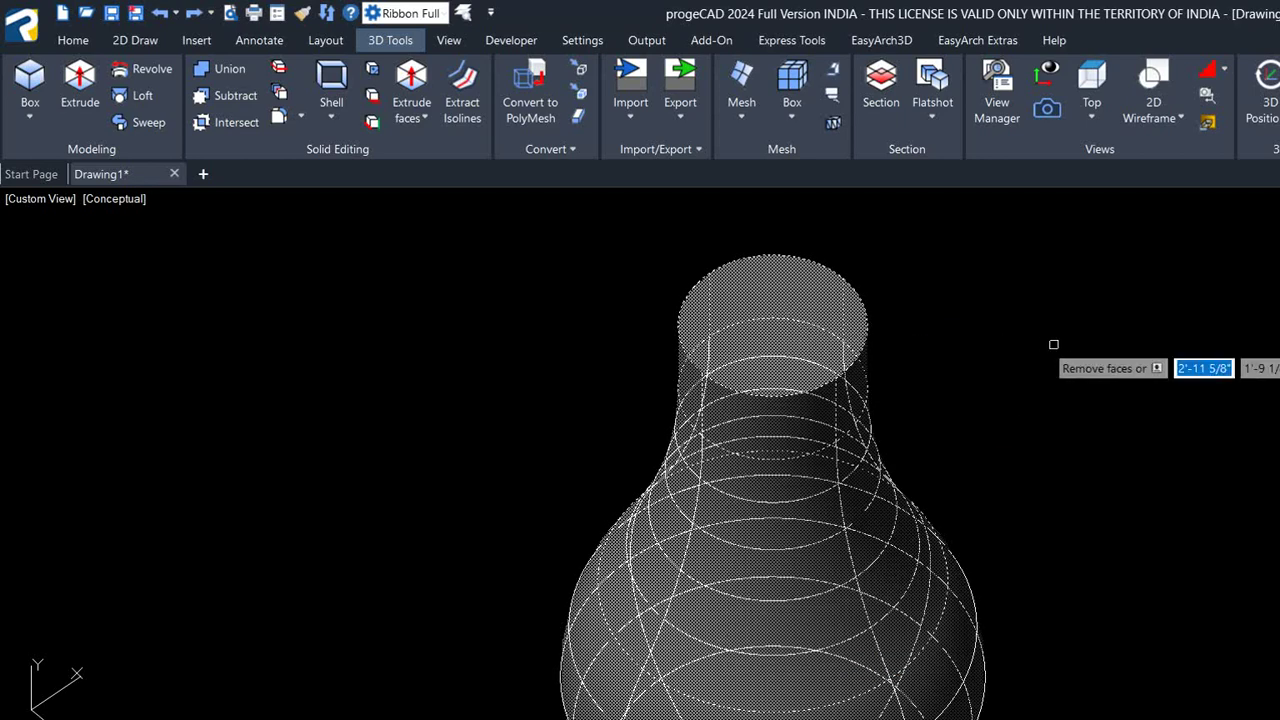
{"action": "key", "text": "Return"}
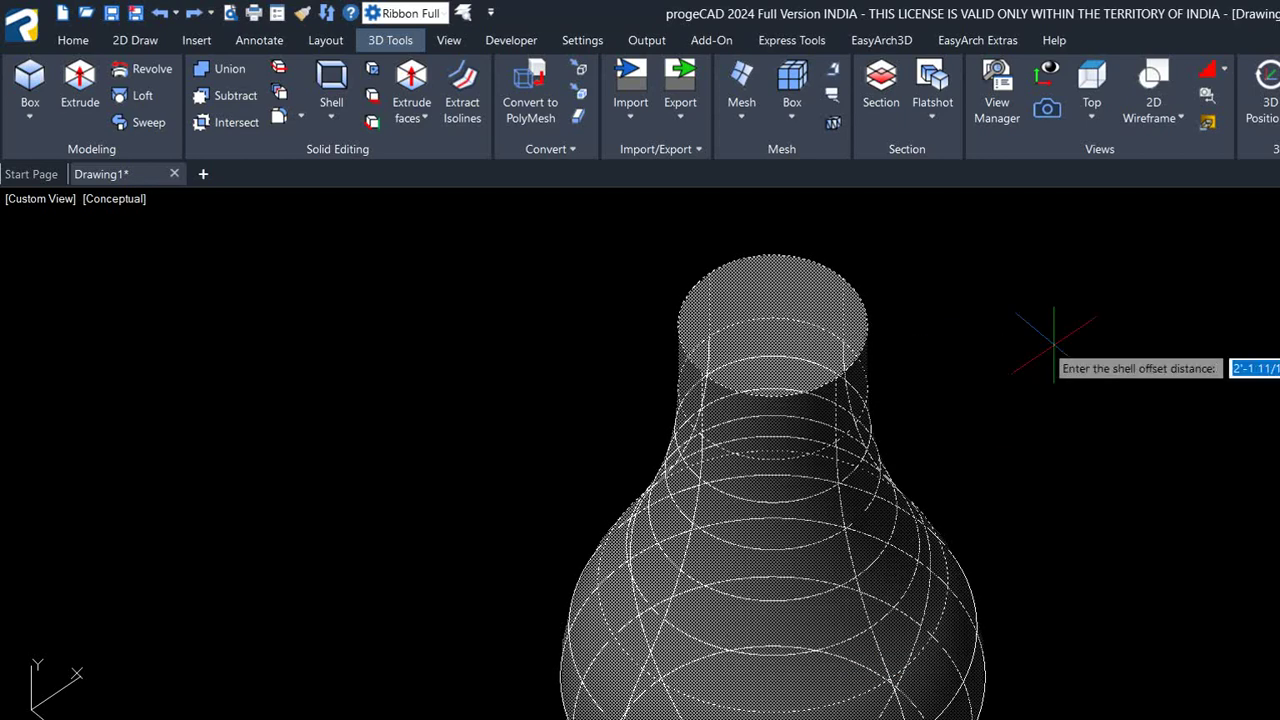
{"action": "type", "text": "1"}
{"action": "key", "text": "Return"}
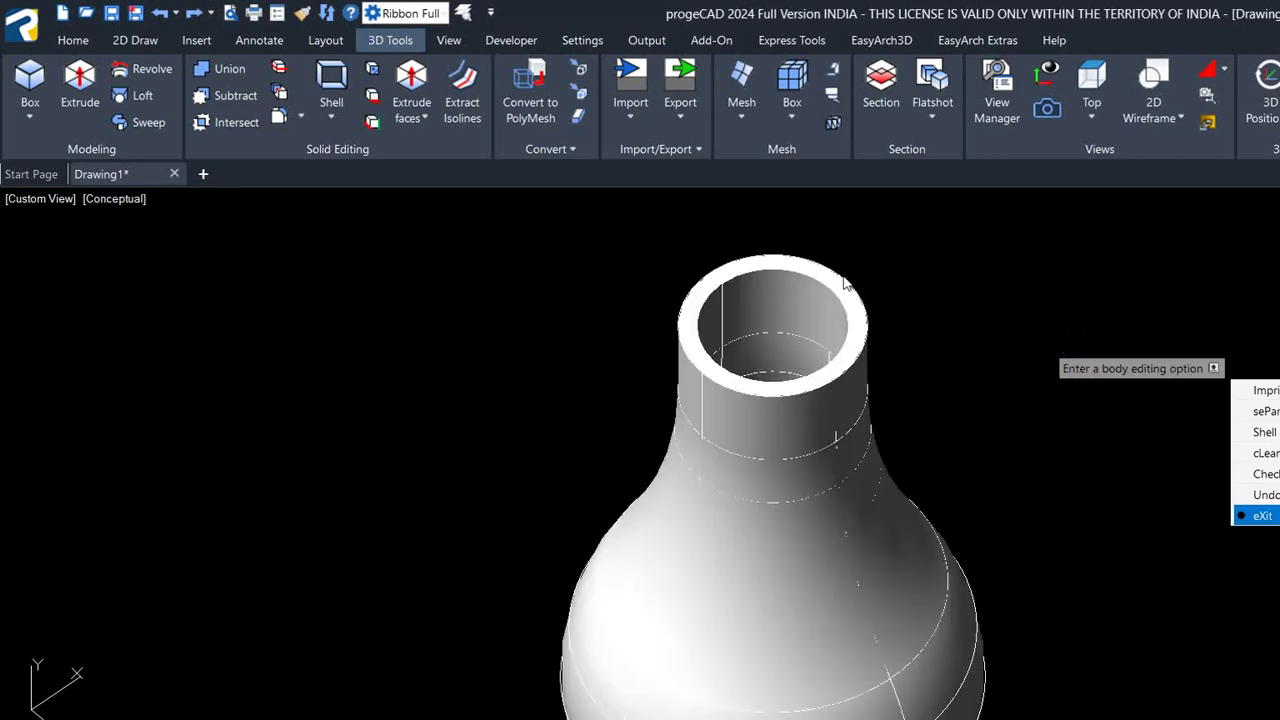
{"action": "key", "text": "Escape"}
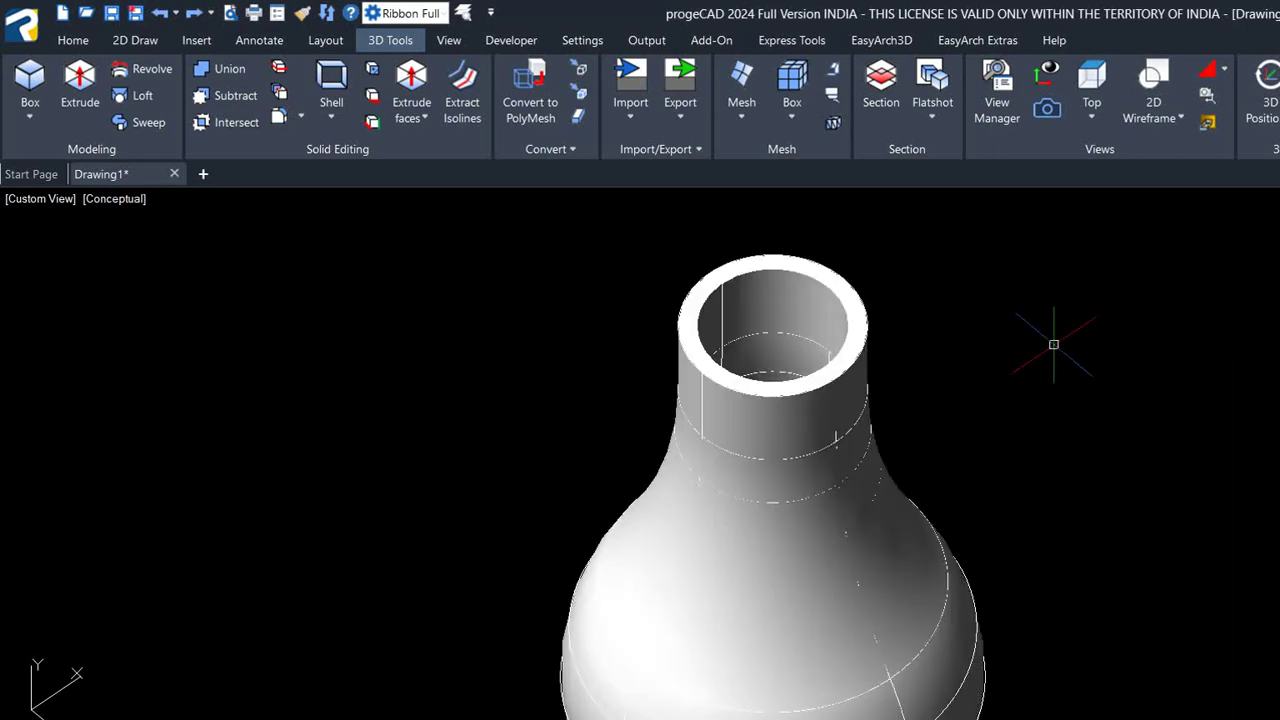
Orbit to inspect the hollow top, then switch back to SW Isometric view.
{"action": "mouse_move", "coordinate": [867, 267]}
{"action": "middle_mouse_down", "text": "shift"}
{"action": "mouse_move", "coordinate": [728, 225]}
{"action": "mouse_move", "coordinate": [766, 189]}
{"action": "mouse_move", "coordinate": [797, 217]}
{"action": "mouse_move", "coordinate": [746, 260]}
{"action": "mouse_move", "coordinate": [620, 289]}
{"action": "mouse_move", "coordinate": [614, 200]}
{"action": "middle_mouse_up", "text": "shift"}
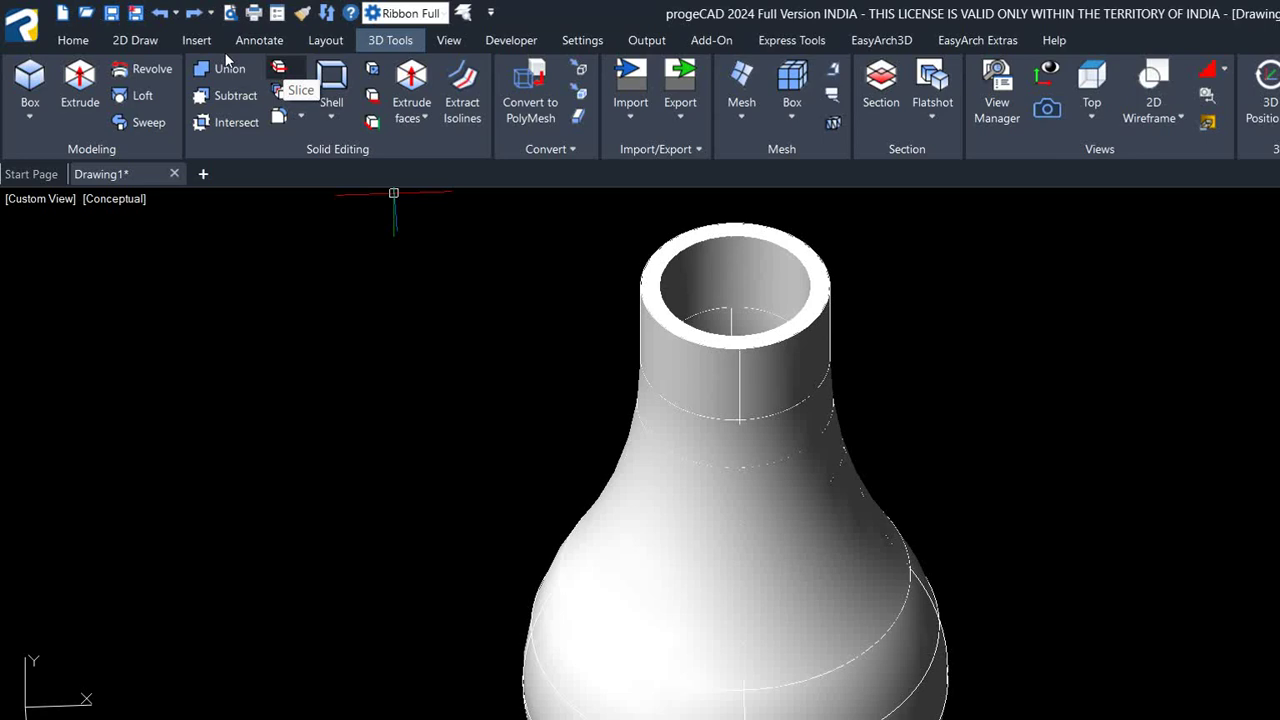
{"action": "left_click", "coordinate": [30, 198]}
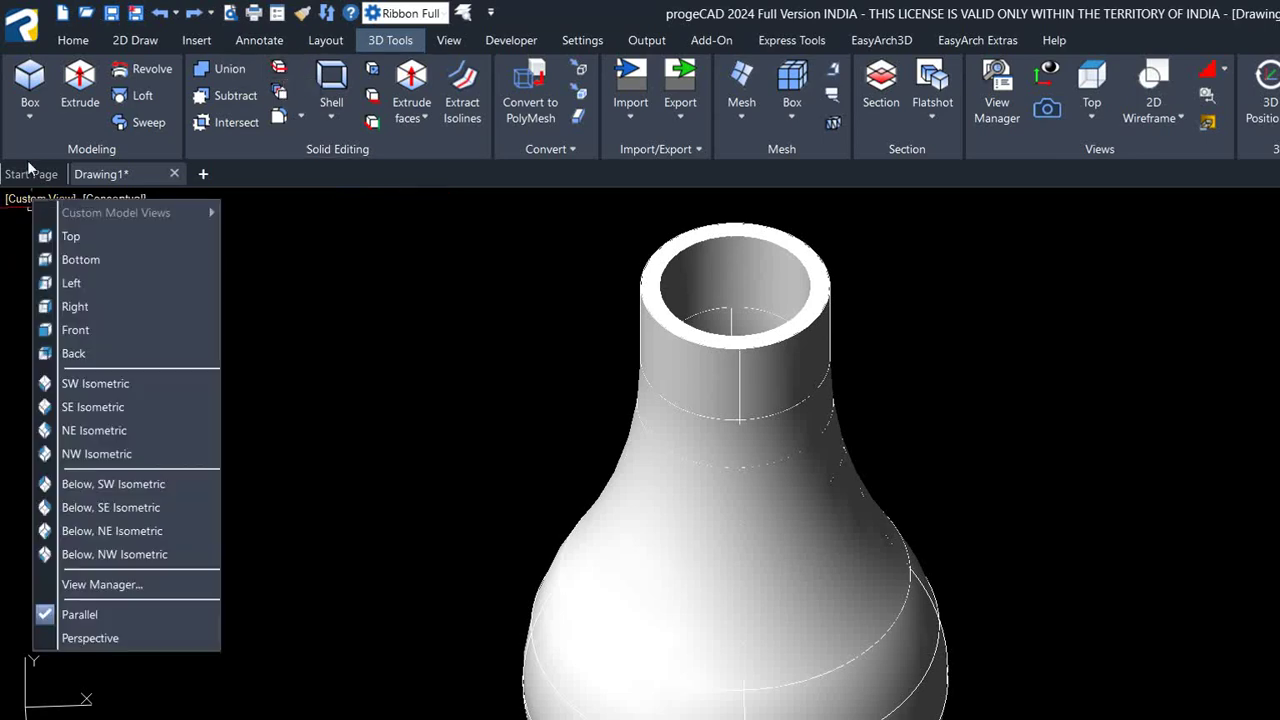
{"action": "left_click", "coordinate": [95, 383]}
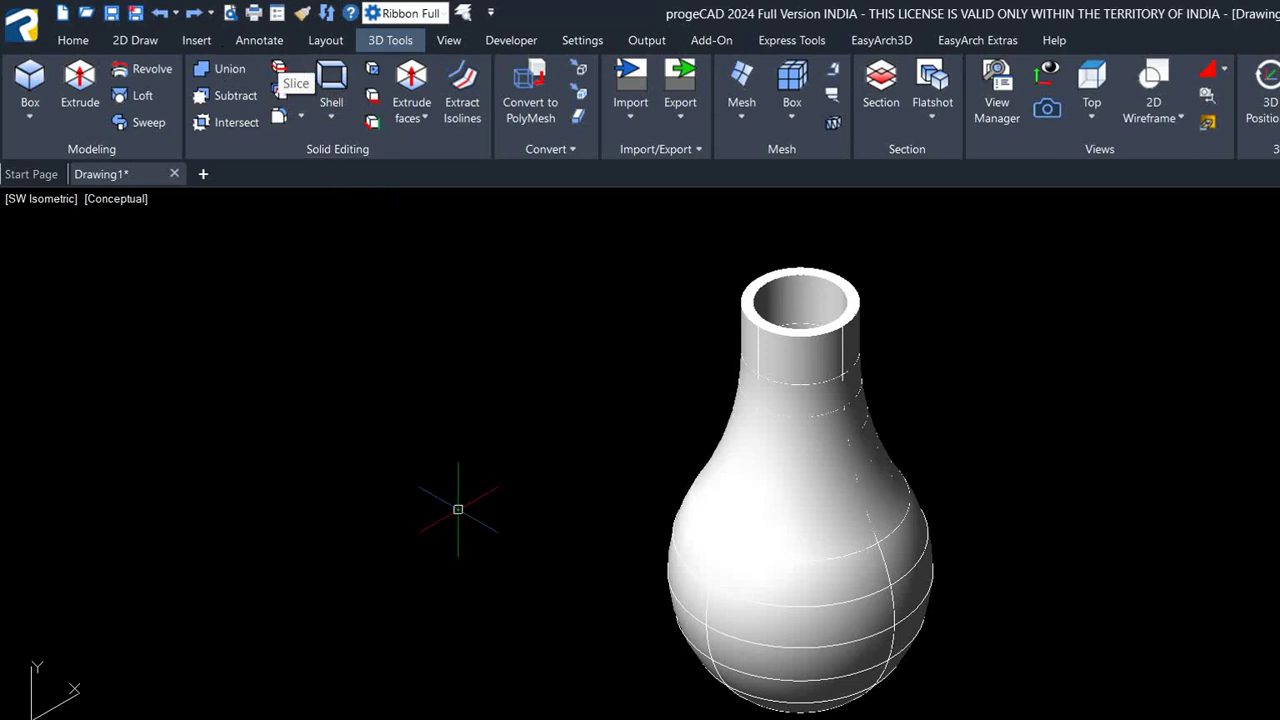
Run SL and window-select the hollow bottle as the object to slice.
{"action": "type", "text": "SL"}
{"action": "key", "text": "Return"}
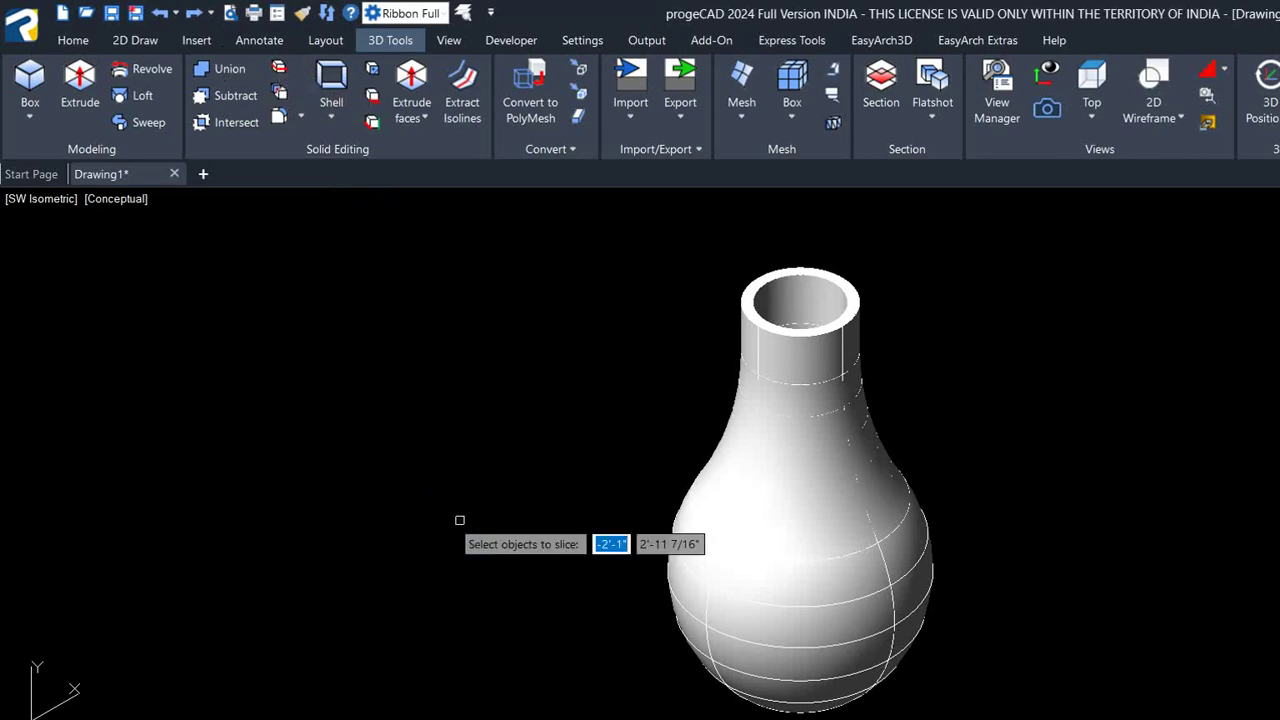
{"action": "left_click", "coordinate": [1066, 256]}
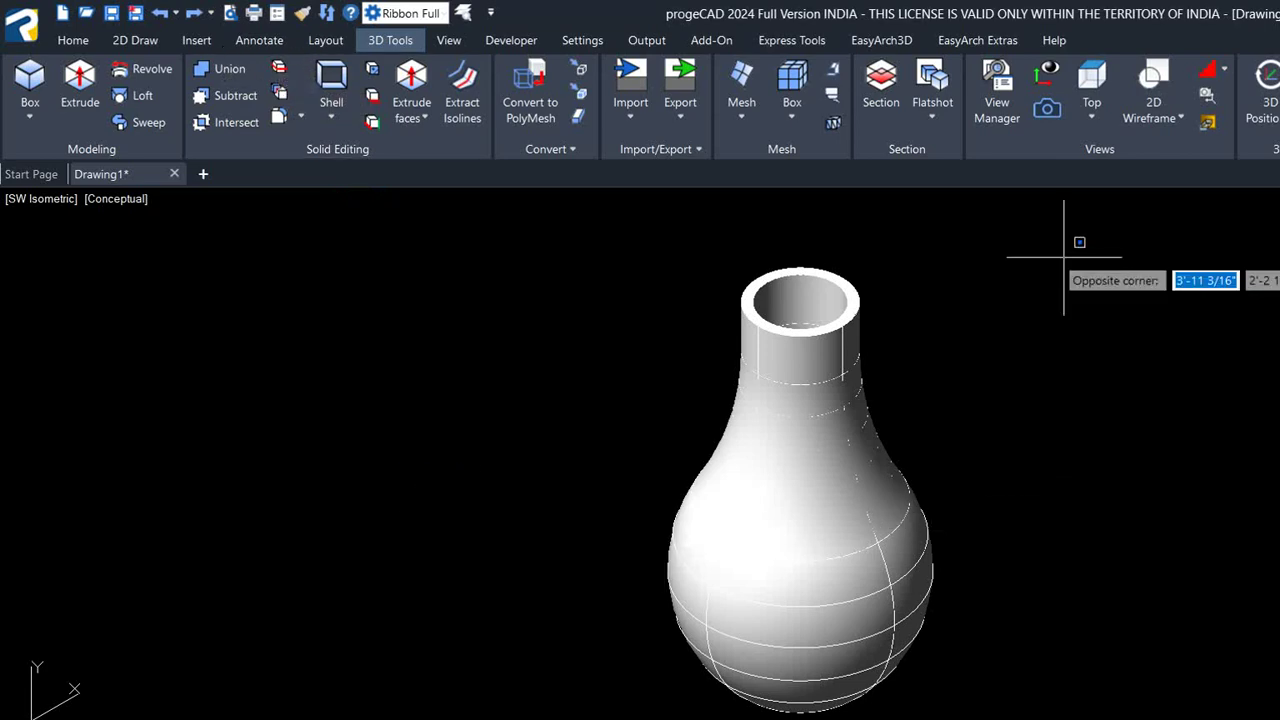
{"action": "left_click", "coordinate": [602, 719]}
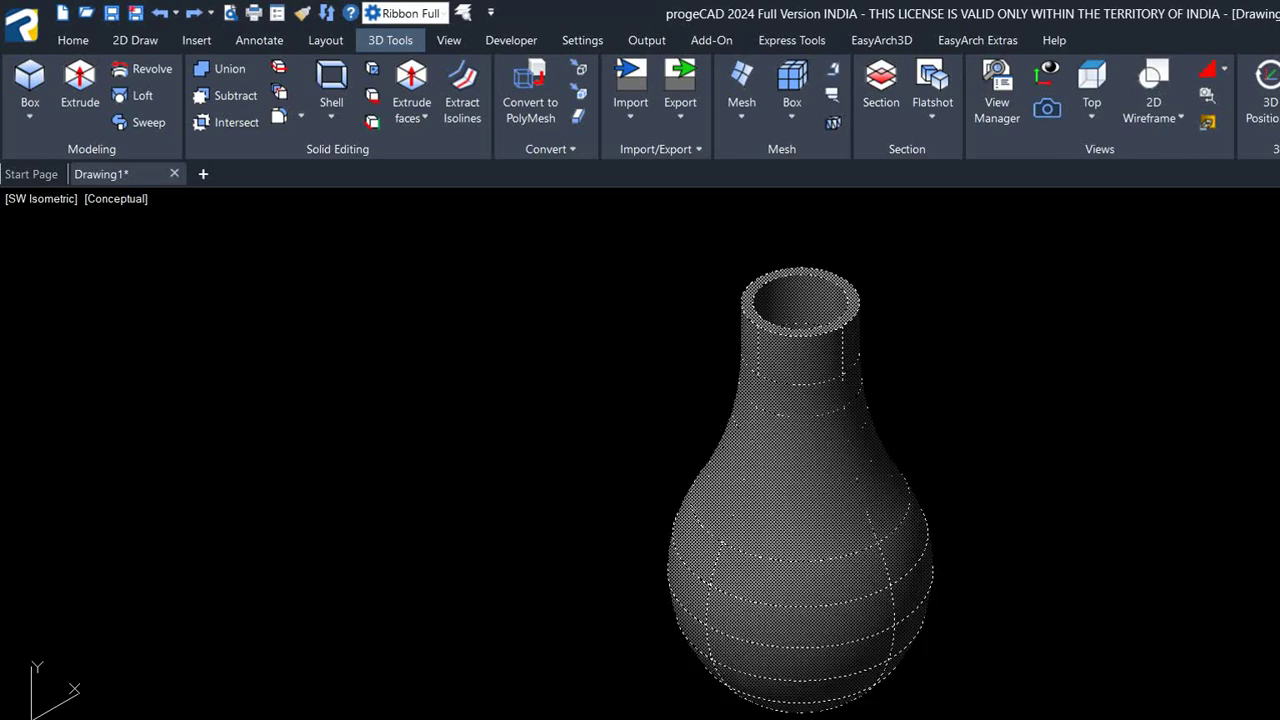
{"action": "key", "text": "Return"}
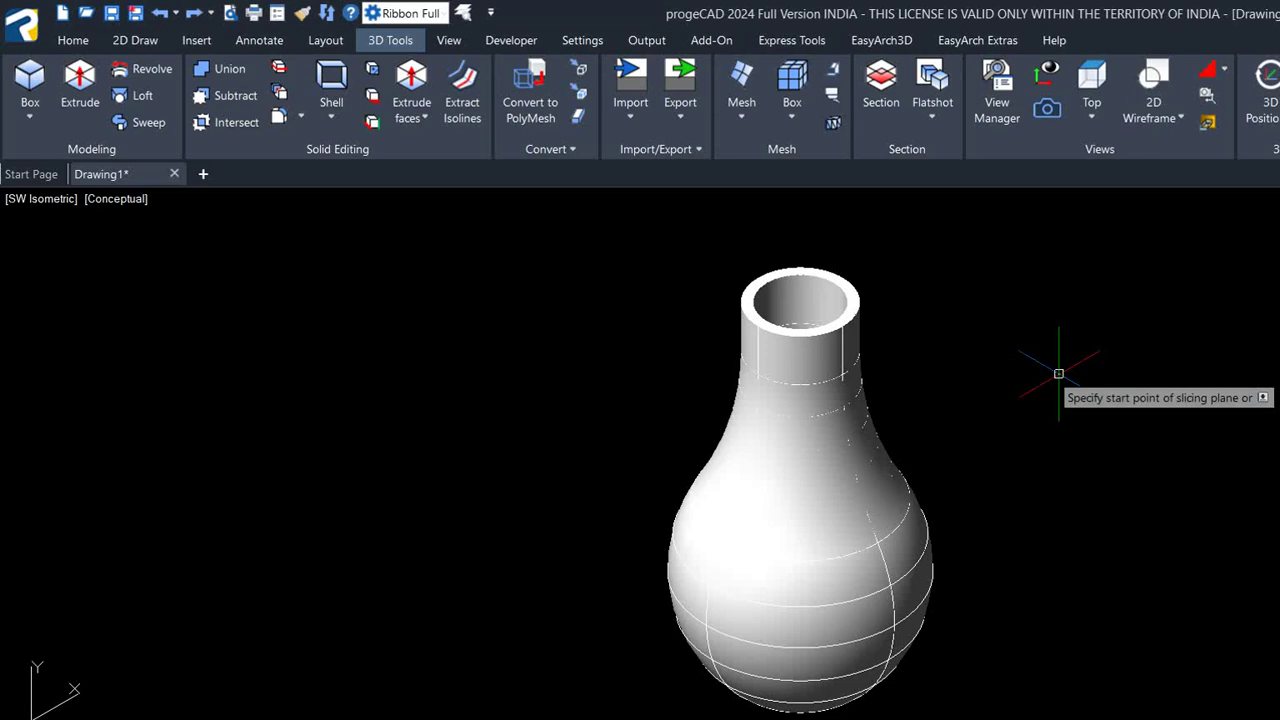
Orbit the bottle and choose a cutting plane parallel to XY.
{"action": "scroll", "coordinate": [1077, 437], "scroll_direction": "down", "scroll_amount": 5}
{"action": "scroll", "coordinate": [1077, 437], "scroll_direction": "up", "scroll_amount": 3}
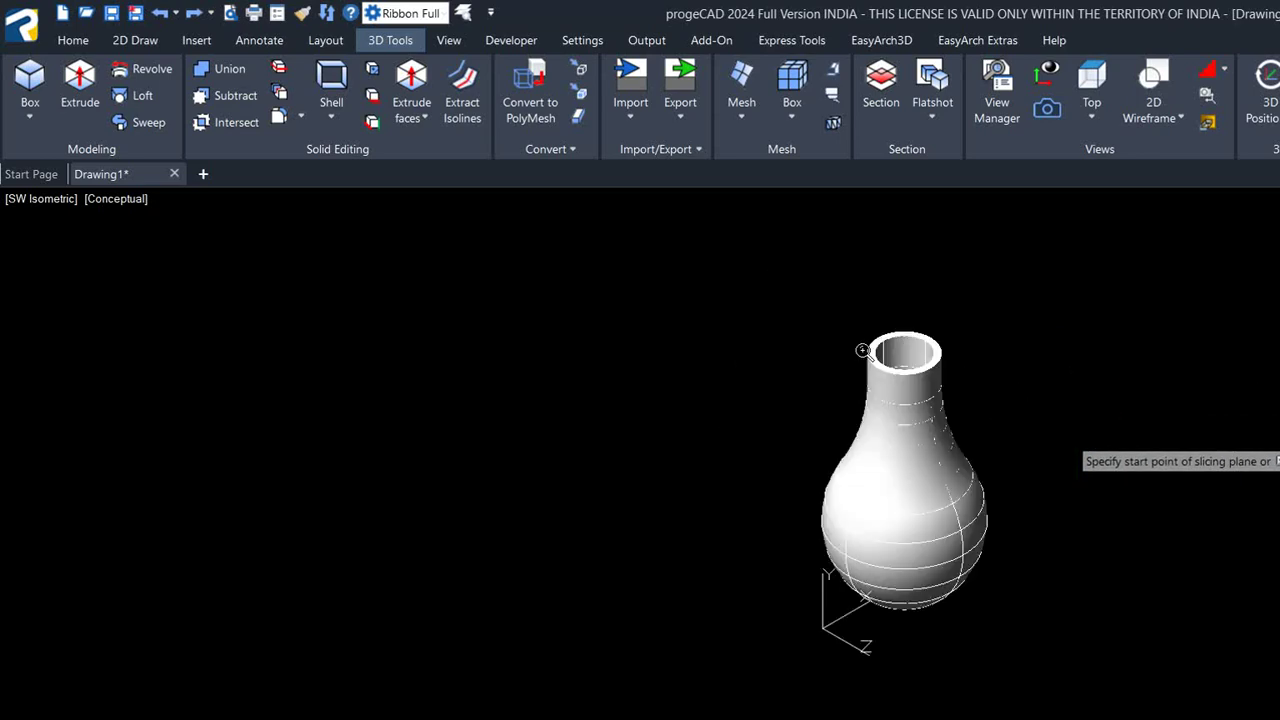
{"action": "scroll", "coordinate": [1077, 437], "scroll_direction": "up", "scroll_amount": 2}
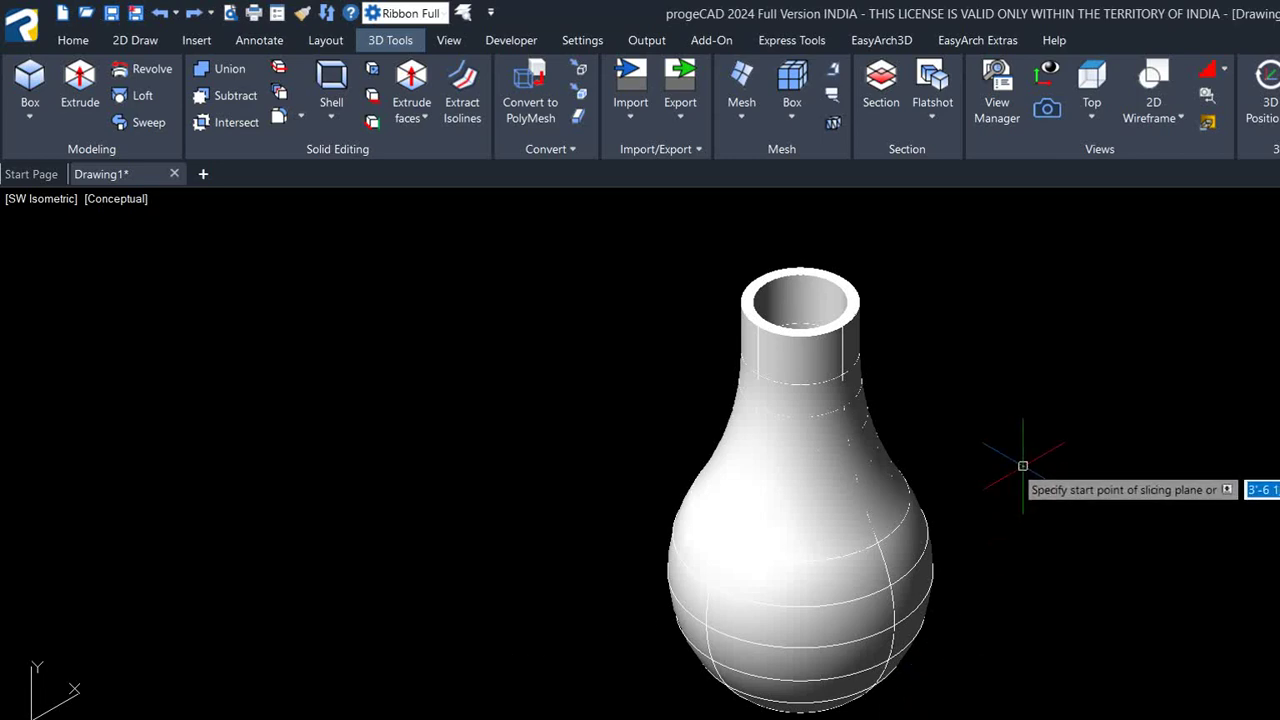
{"action": "mouse_move", "coordinate": [691, 562]}
{"action": "middle_mouse_down", "text": "shift"}
{"action": "mouse_move", "coordinate": [566, 409]}
{"action": "mouse_move", "coordinate": [578, 389]}
{"action": "mouse_move", "coordinate": [486, 400]}
{"action": "mouse_move", "coordinate": [500, 358]}
{"action": "mouse_move", "coordinate": [477, 423]}
{"action": "mouse_move", "coordinate": [543, 429]}
{"action": "mouse_move", "coordinate": [555, 411]}
{"action": "mouse_move", "coordinate": [529, 414]}
{"action": "middle_mouse_up", "text": "shift"}
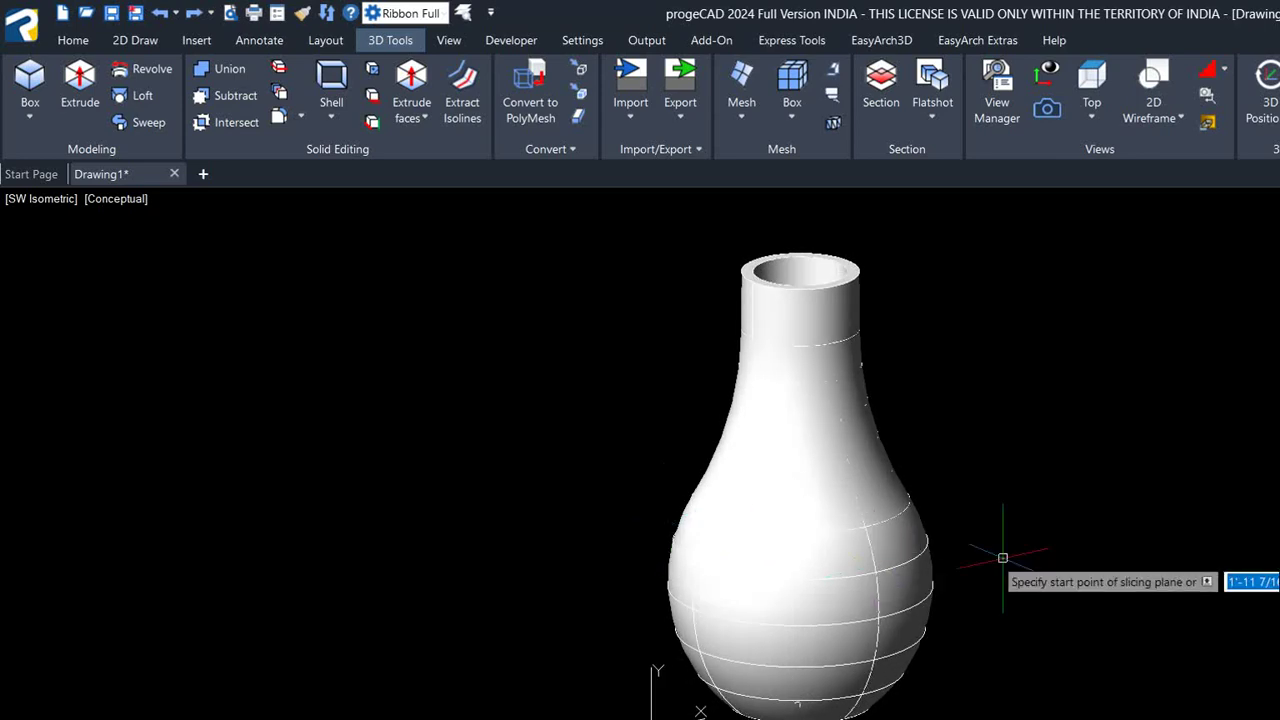
{"action": "left_click", "coordinate": [943, 438]}
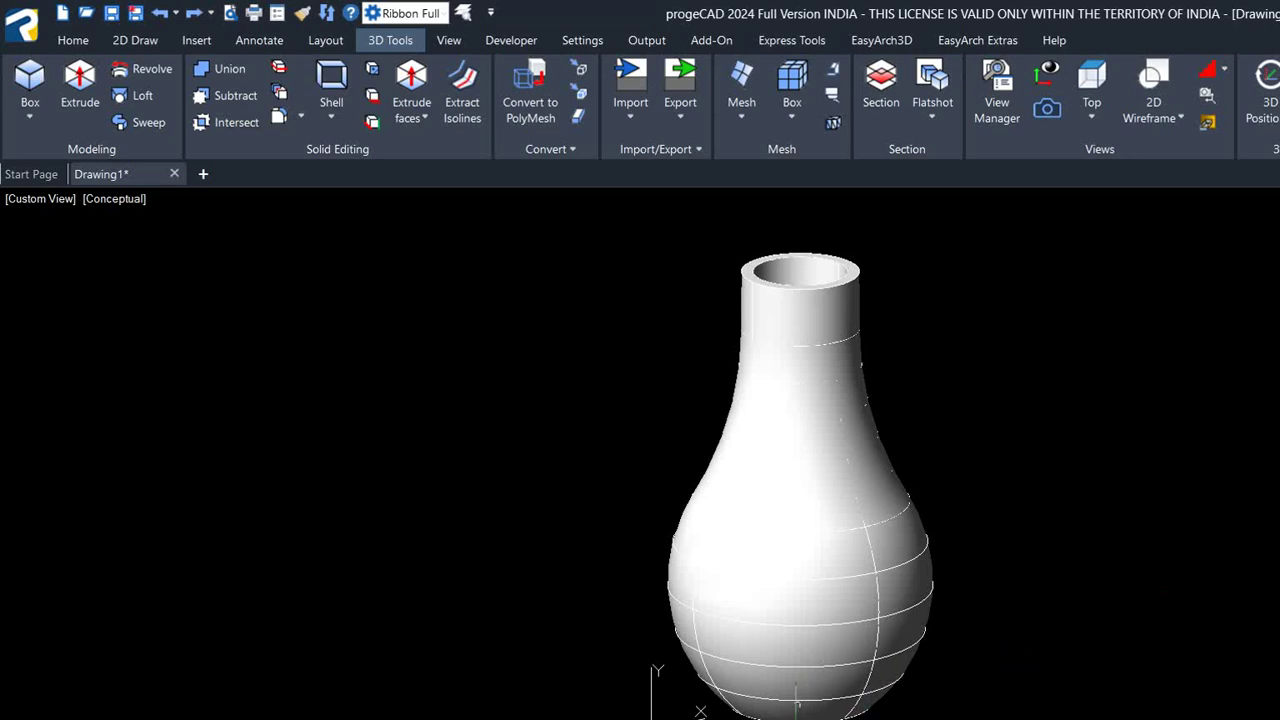
Place the cutting plane at the bottle's base and keep both halves.
{"action": "scroll", "coordinate": [590, 590], "scroll_direction": "up", "scroll_amount": 5}
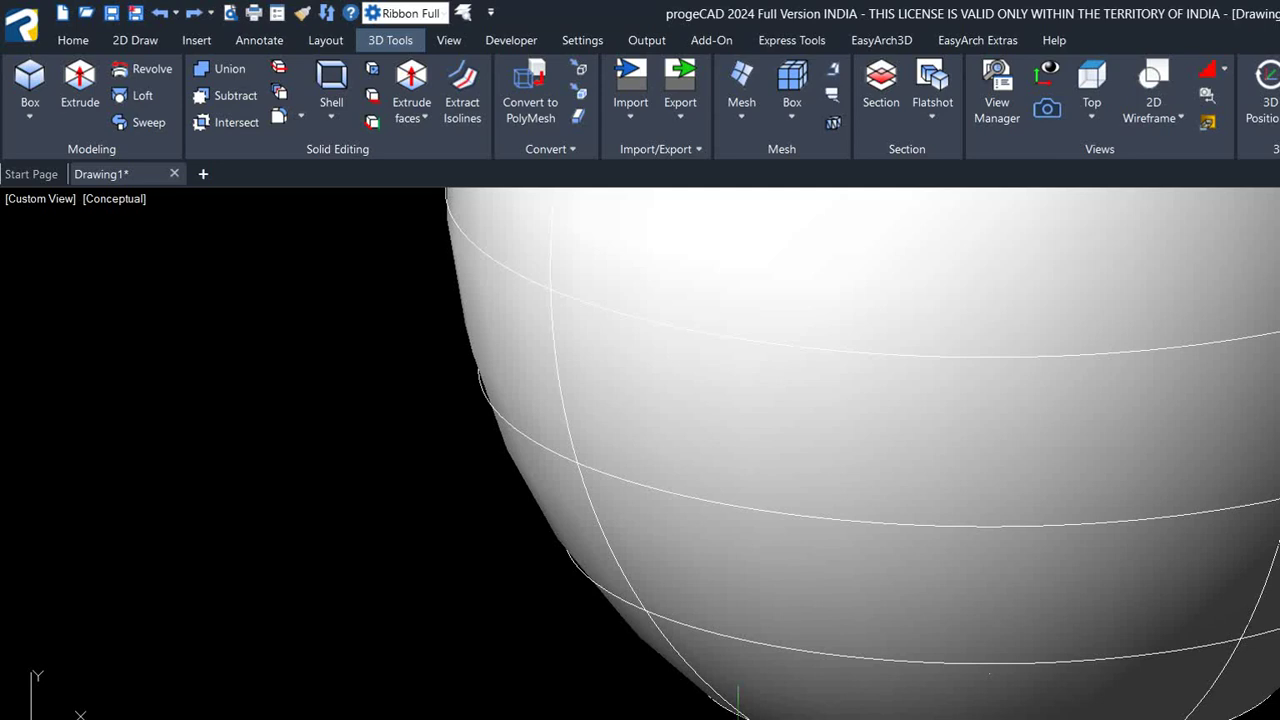
{"action": "scroll", "coordinate": [600, 585], "scroll_direction": "down", "scroll_amount": 3}
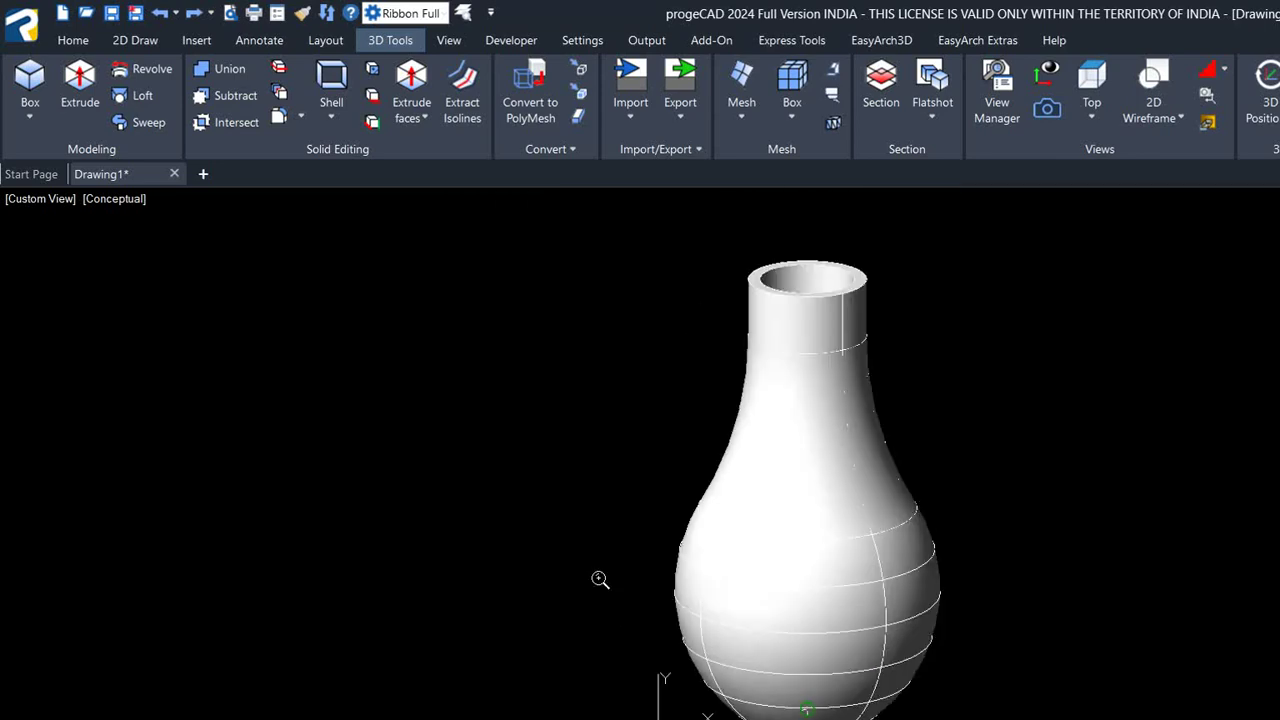
{"action": "scroll", "coordinate": [600, 585], "scroll_direction": "up", "scroll_amount": 3}
{"action": "scroll", "coordinate": [600, 585], "scroll_direction": "up", "scroll_amount": 2}
{"action": "scroll", "coordinate": [700, 595], "scroll_direction": "up", "scroll_amount": 2}
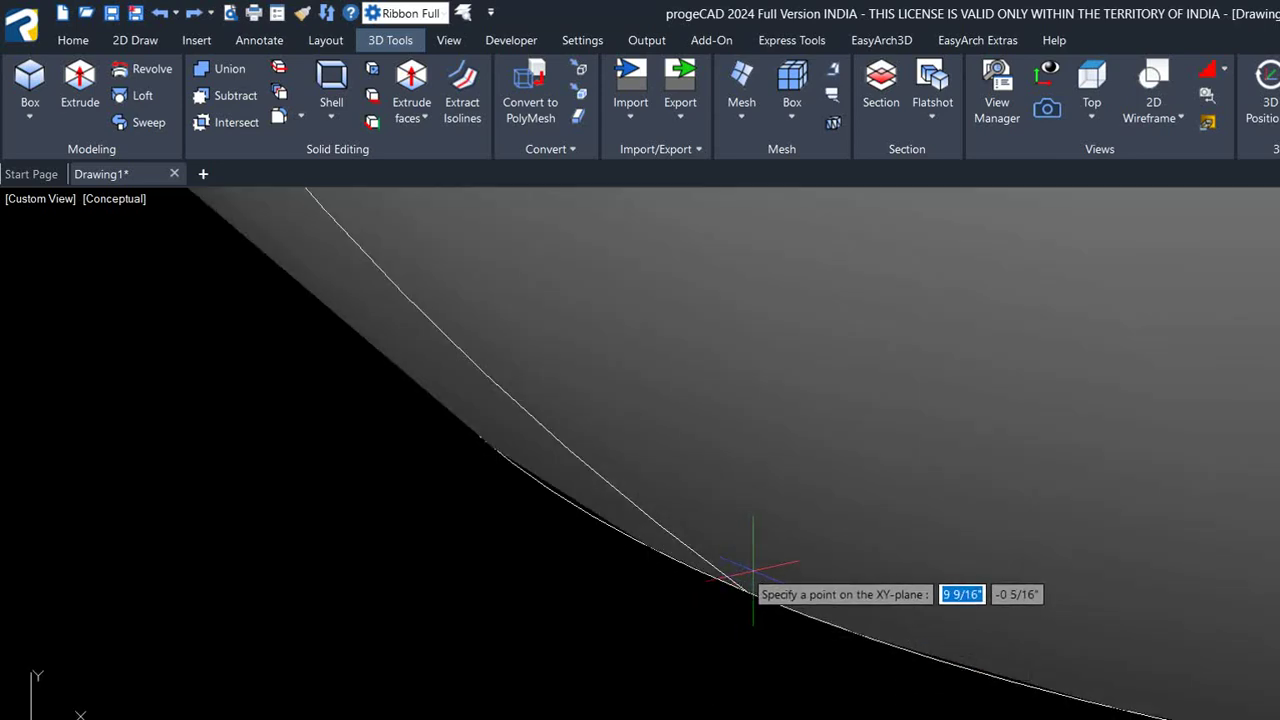
{"action": "scroll", "coordinate": [748, 590], "scroll_direction": "down", "scroll_amount": 2}
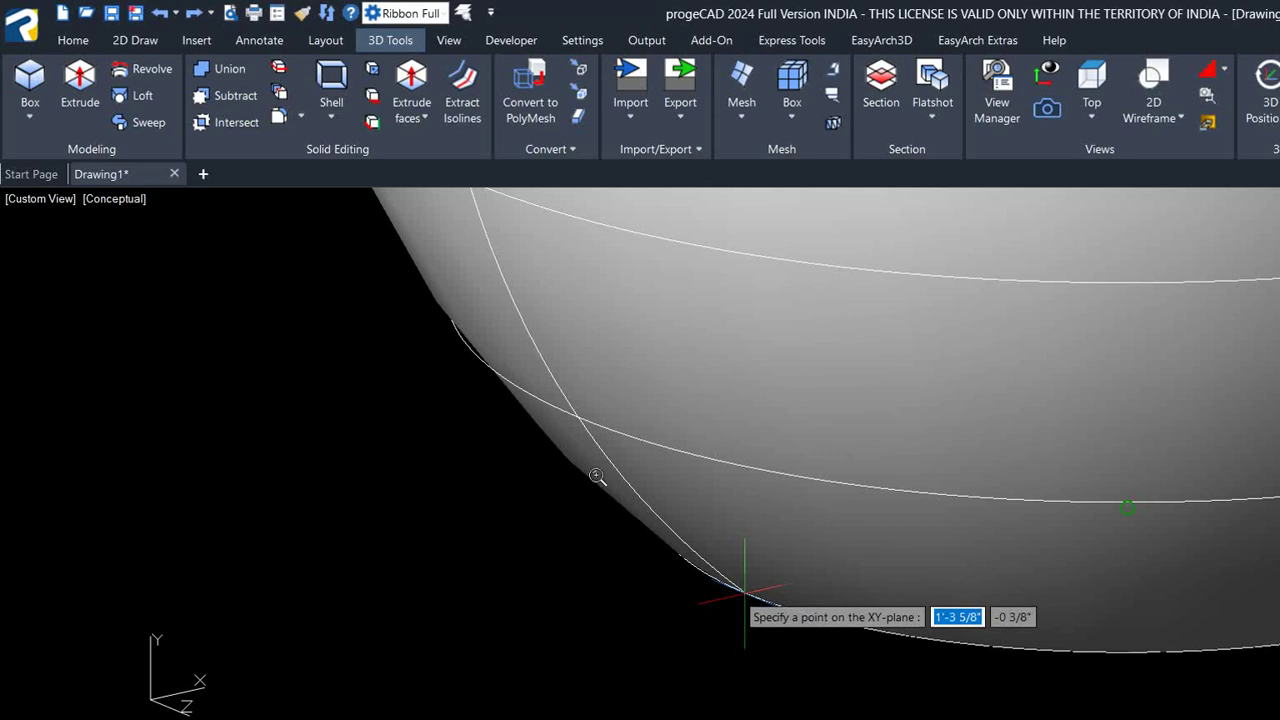
{"action": "scroll", "coordinate": [596, 476], "scroll_direction": "down", "scroll_amount": 5}
{"action": "mouse_move", "coordinate": [605, 480]}
{"action": "middle_mouse_down", "text": "shift"}
{"action": "mouse_move", "coordinate": [624, 482]}
{"action": "mouse_move", "coordinate": [614, 489]}
{"action": "middle_mouse_up", "text": "shift"}
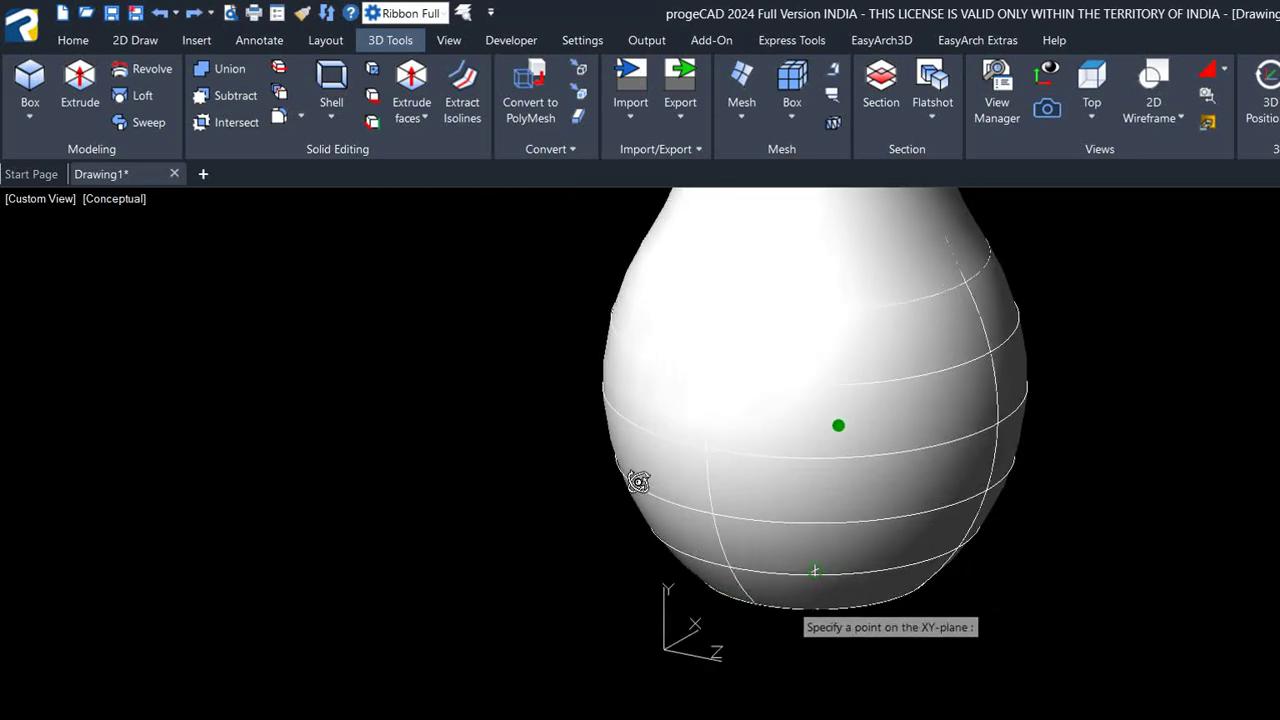
{"action": "left_click", "coordinate": [760, 598]}
{"action": "type", "text": "b"}
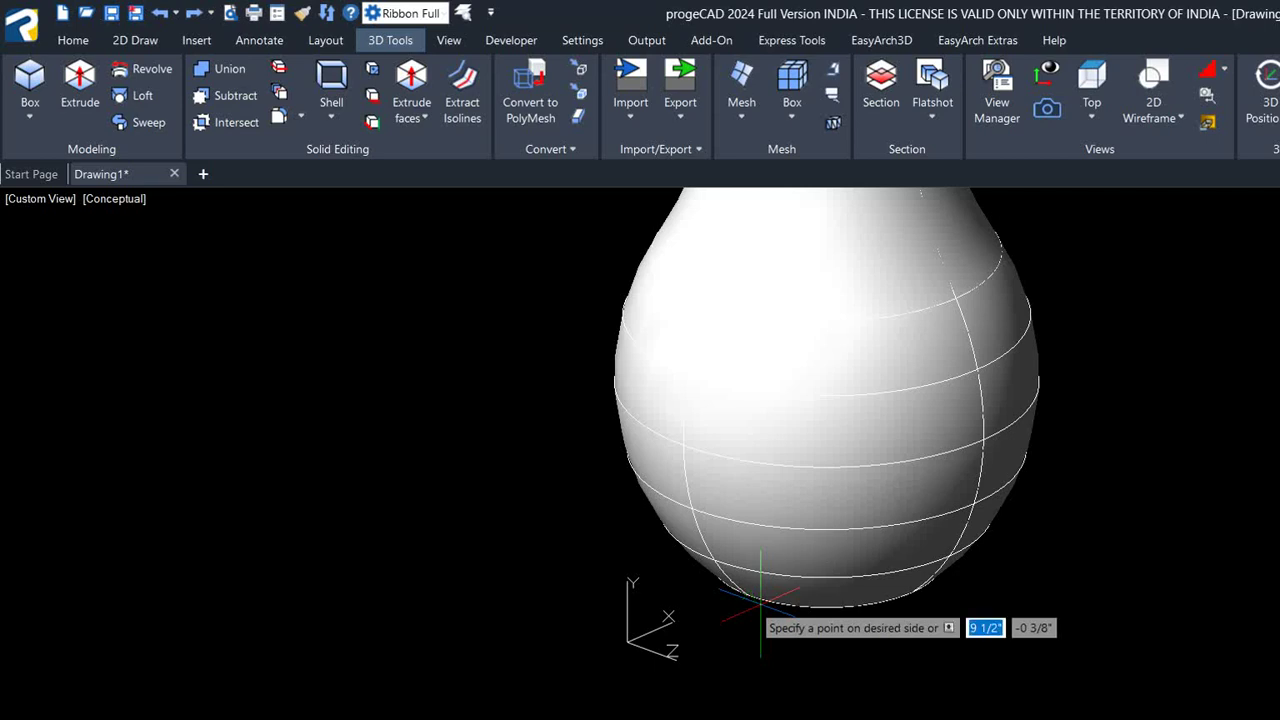
{"action": "left_click", "coordinate": [608, 482]}
{"action": "scroll", "coordinate": [648, 515], "scroll_direction": "down", "scroll_amount": 5}
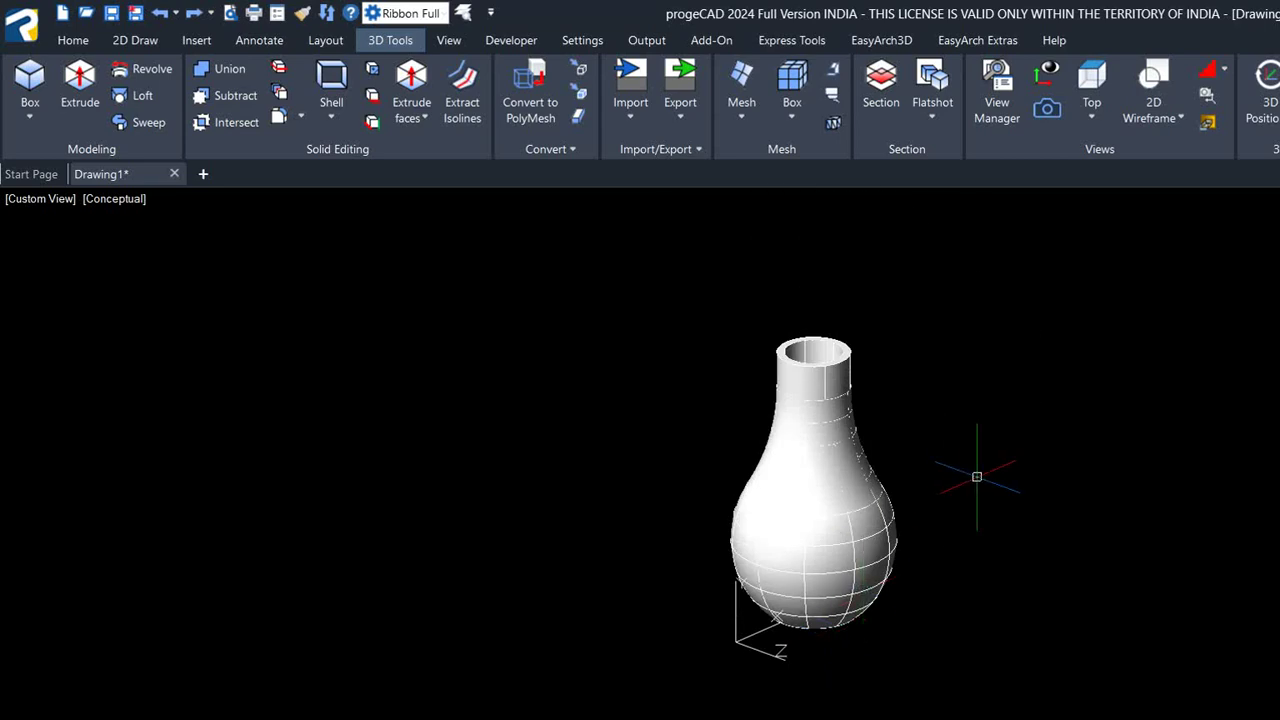
{"action": "type", "text": "M"}
{"action": "key", "text": "Return"}
Move one bottle half off to the right so both cut faces show.
{"action": "left_click", "coordinate": [801, 530]}
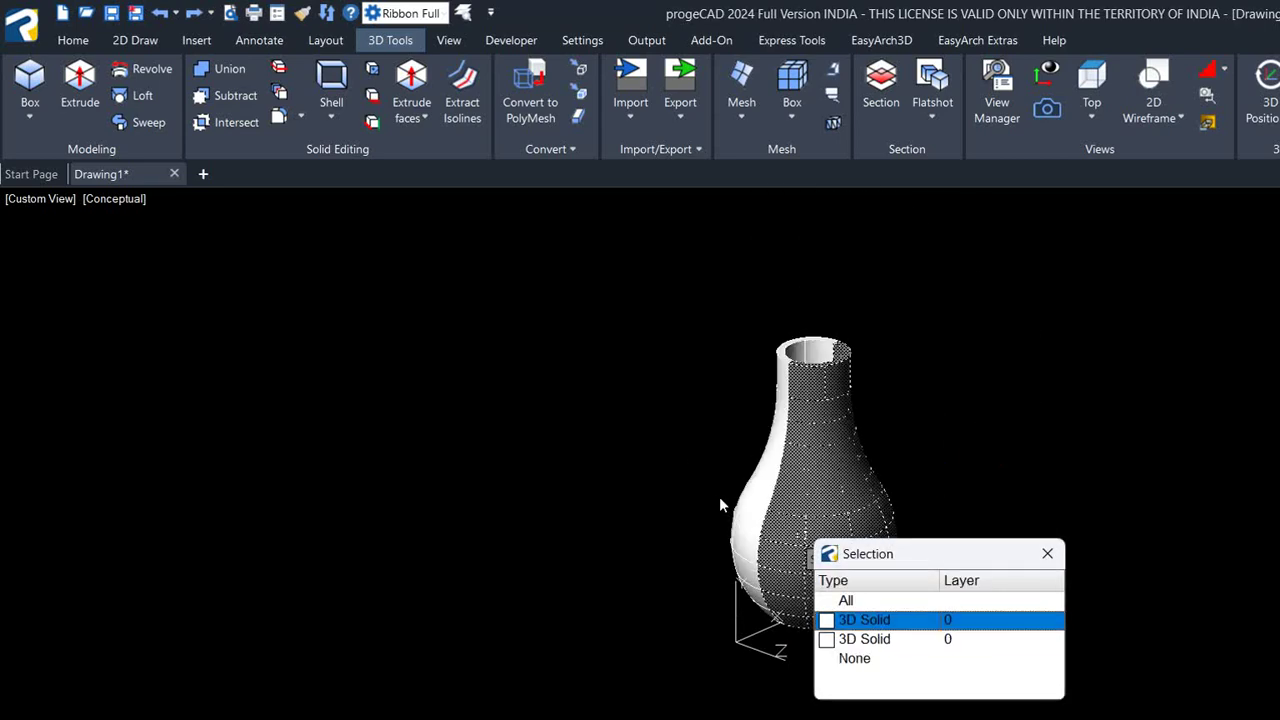
{"action": "key", "text": "Return"}
{"action": "left_click", "coordinate": [847, 508]}
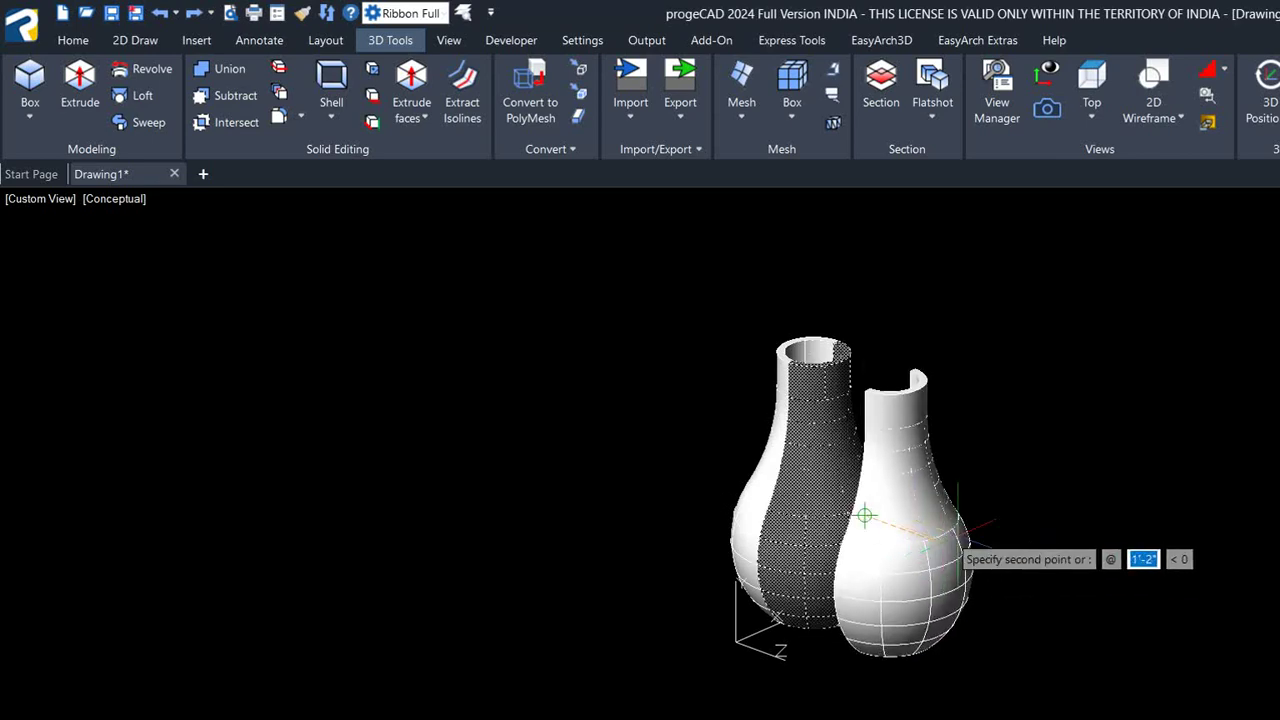
{"action": "left_click", "coordinate": [1166, 552]}
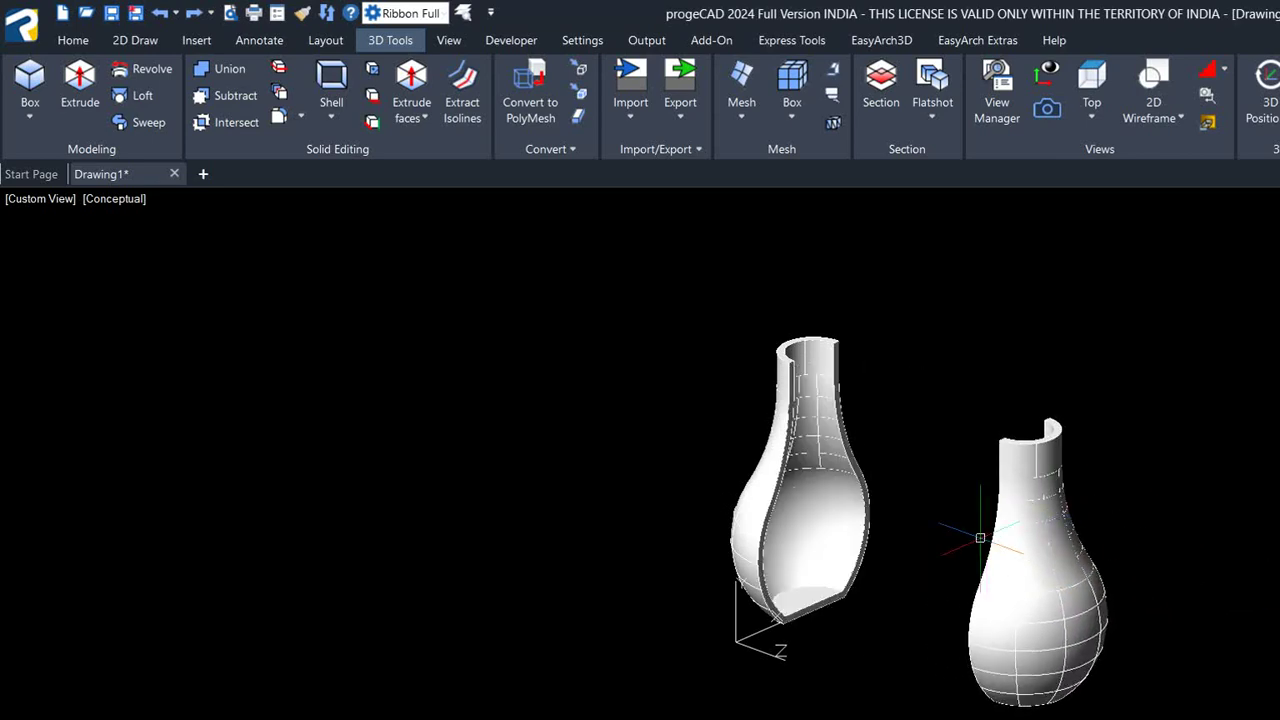
{"action": "mouse_move", "coordinate": [919, 520]}
{"action": "middle_mouse_down", "text": "shift"}
{"action": "mouse_move", "coordinate": [715, 441]}
{"action": "mouse_move", "coordinate": [812, 405]}
{"action": "mouse_move", "coordinate": [917, 294]}
{"action": "mouse_move", "coordinate": [800, 337]}
{"action": "mouse_move", "coordinate": [666, 423]}
{"action": "mouse_move", "coordinate": [689, 471]}
{"action": "mouse_move", "coordinate": [873, 461]}
{"action": "mouse_move", "coordinate": [940, 420]}
{"action": "mouse_move", "coordinate": [936, 352]}
{"action": "mouse_move", "coordinate": [863, 449]}
{"action": "mouse_move", "coordinate": [870, 460]}
{"action": "middle_mouse_up", "text": "shift"}
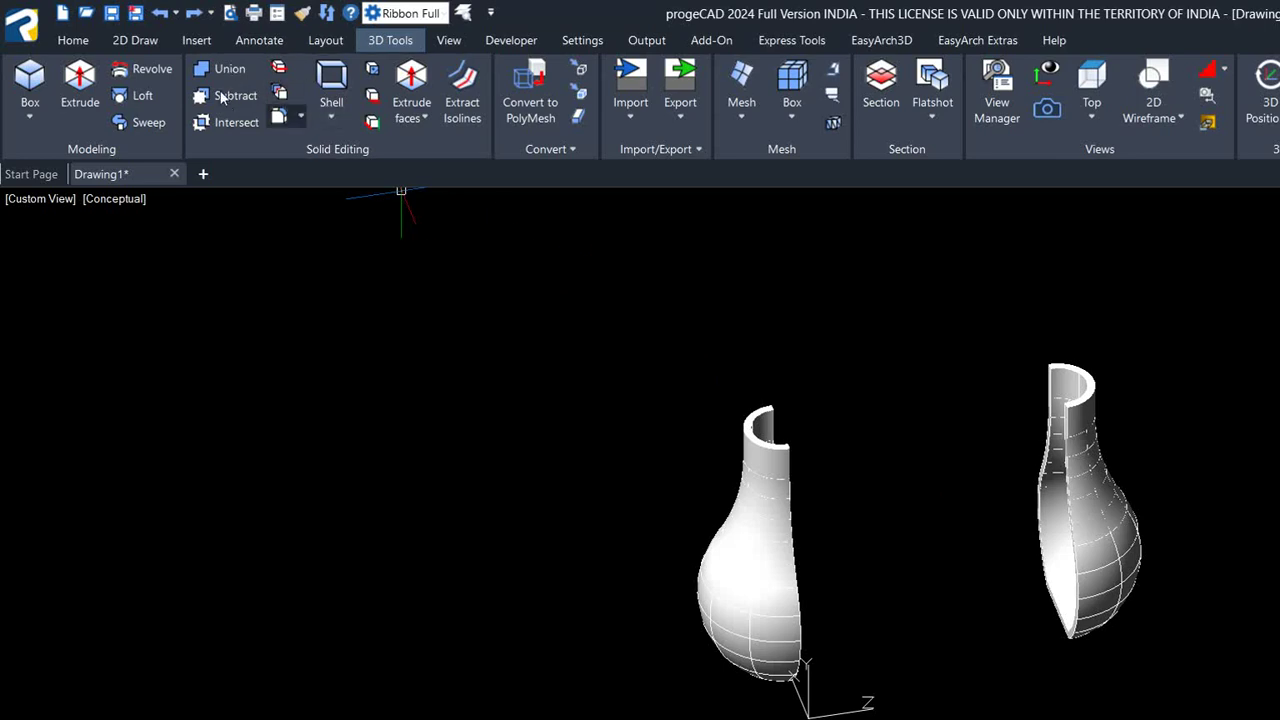
Window-select both vase solids and delete them.
{"action": "scroll", "coordinate": [474, 329], "scroll_direction": "down", "scroll_amount": 3}
{"action": "scroll", "coordinate": [595, 400], "scroll_direction": "down", "scroll_amount": 2}
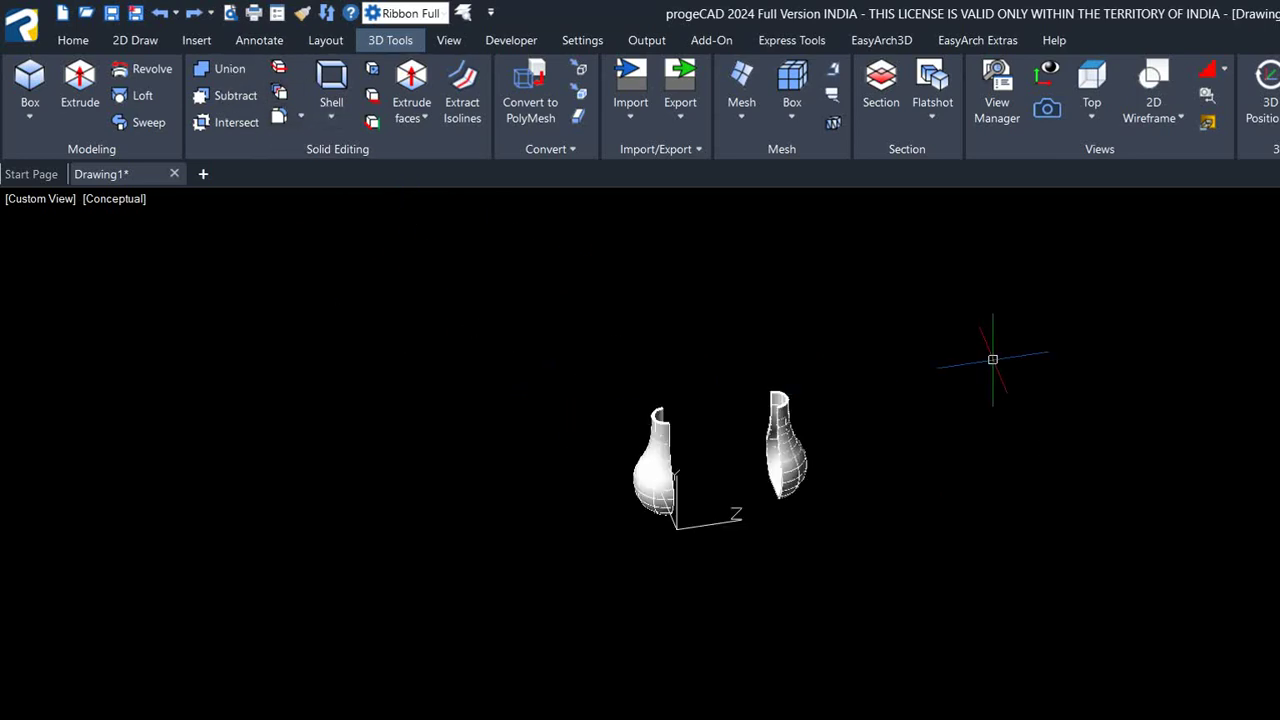
{"action": "left_click", "coordinate": [923, 309]}
{"action": "left_click", "coordinate": [485, 610]}
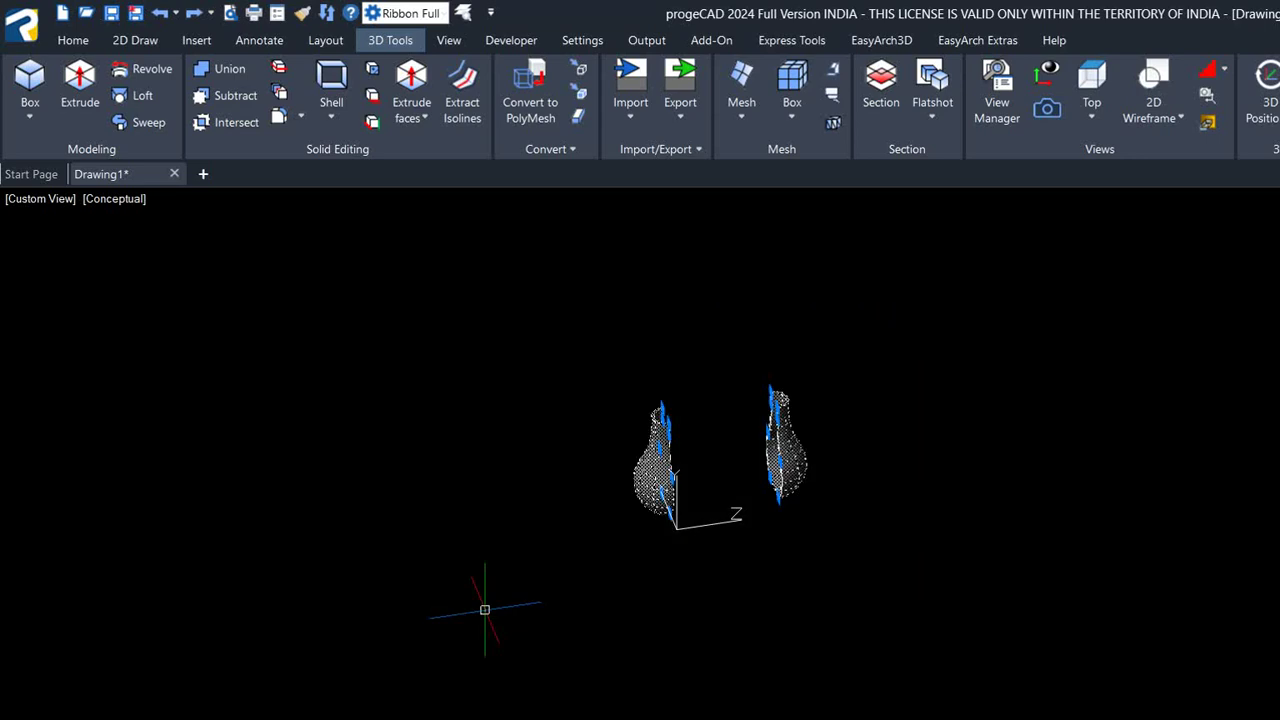
{"action": "key", "text": "Delete"}
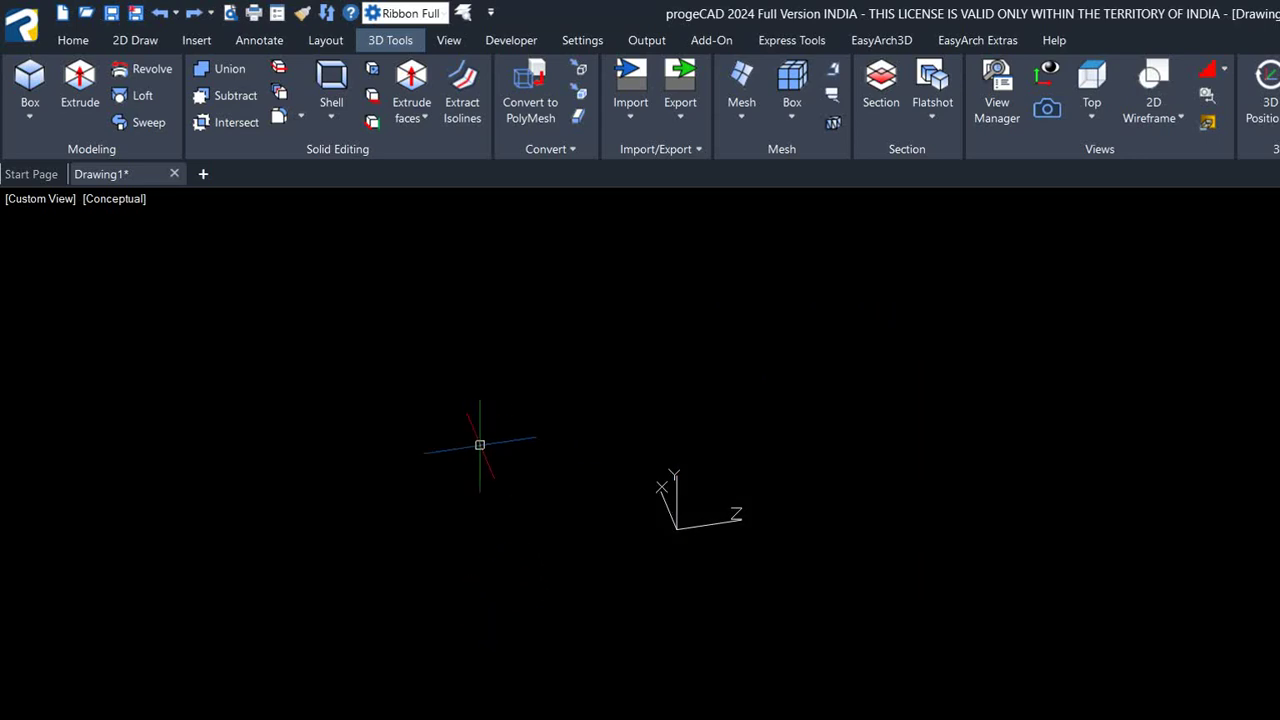
Draw a new solid box from two corner picks.
{"action": "left_click", "coordinate": [30, 85]}
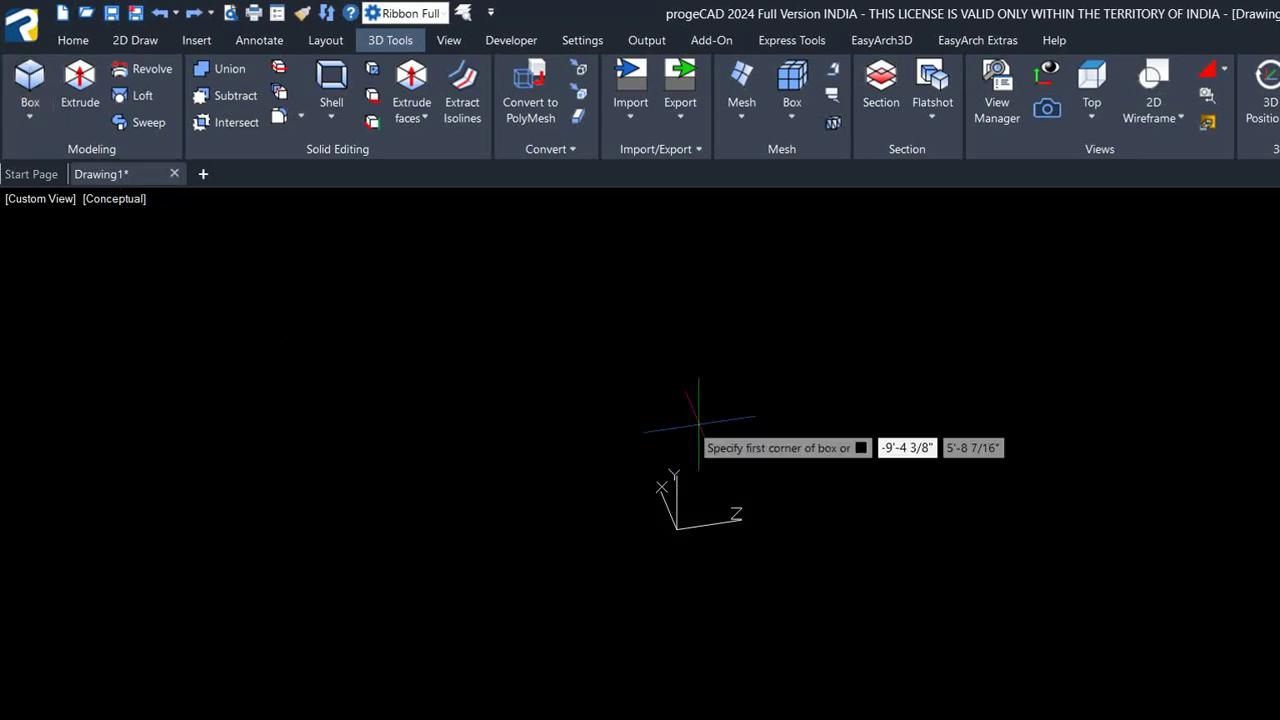
{"action": "left_click", "coordinate": [507, 362]}
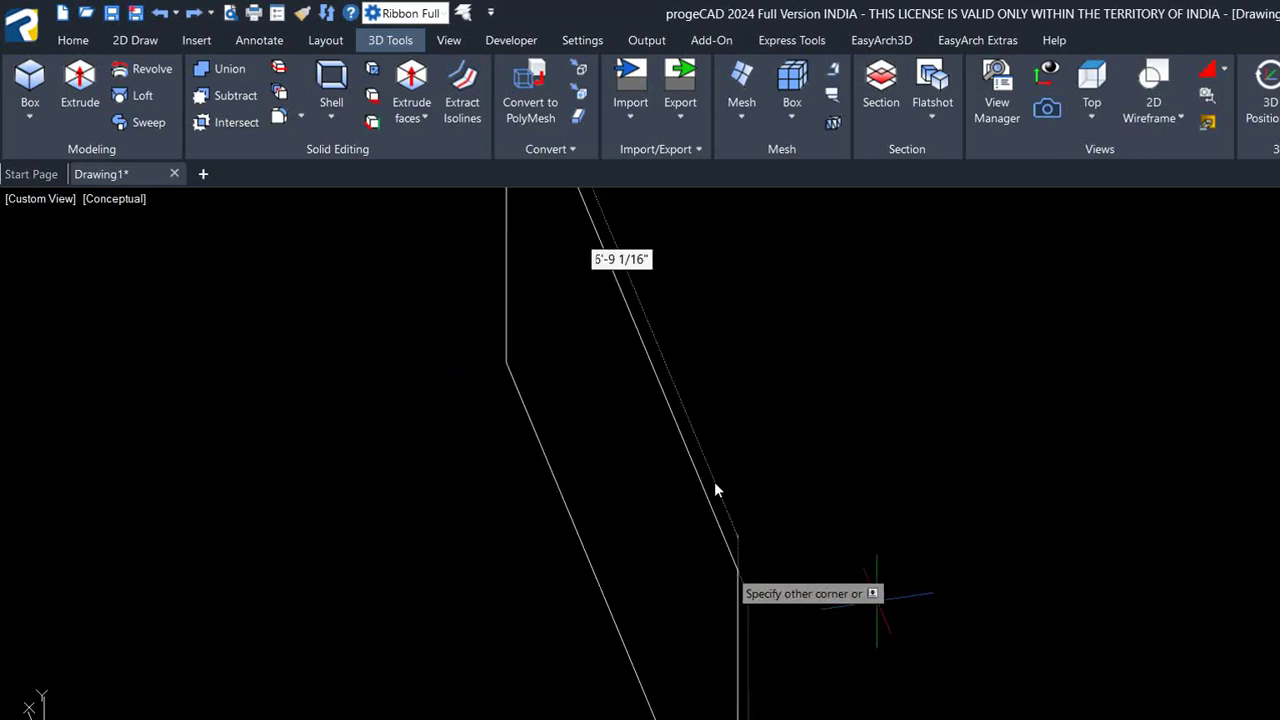
{"action": "scroll", "coordinate": [871, 515], "scroll_direction": "down", "scroll_amount": 3}
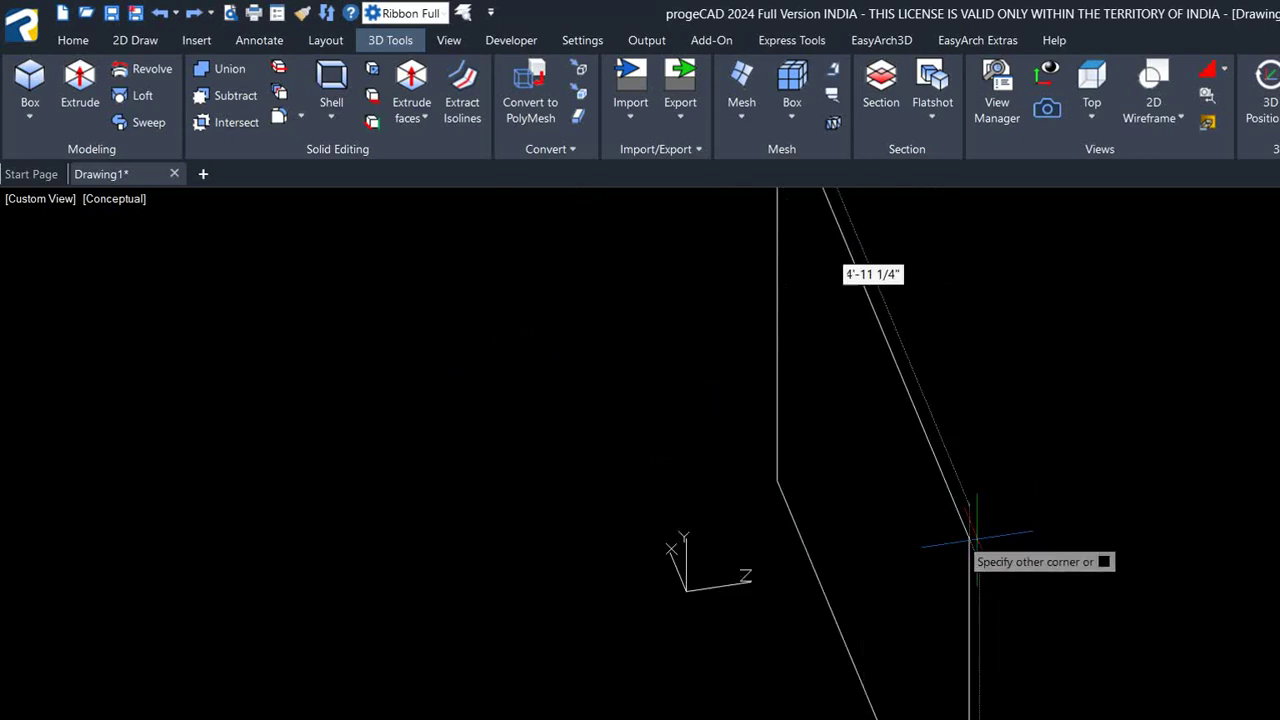
{"action": "left_click", "coordinate": [1208, 468]}
{"action": "scroll", "coordinate": [828, 393], "scroll_direction": "down", "scroll_amount": 3}
{"action": "scroll", "coordinate": [846, 403], "scroll_direction": "up", "scroll_amount": 1}
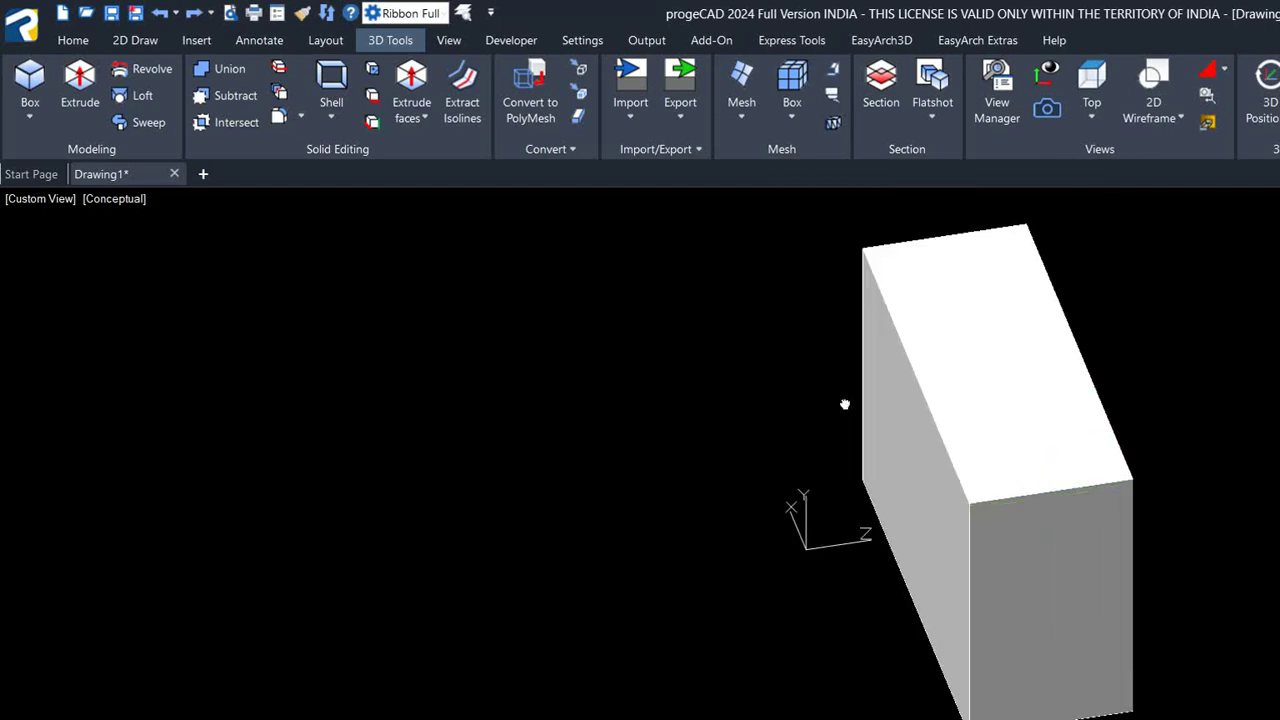
{"action": "scroll", "coordinate": [846, 403], "scroll_direction": "up", "scroll_amount": 2}
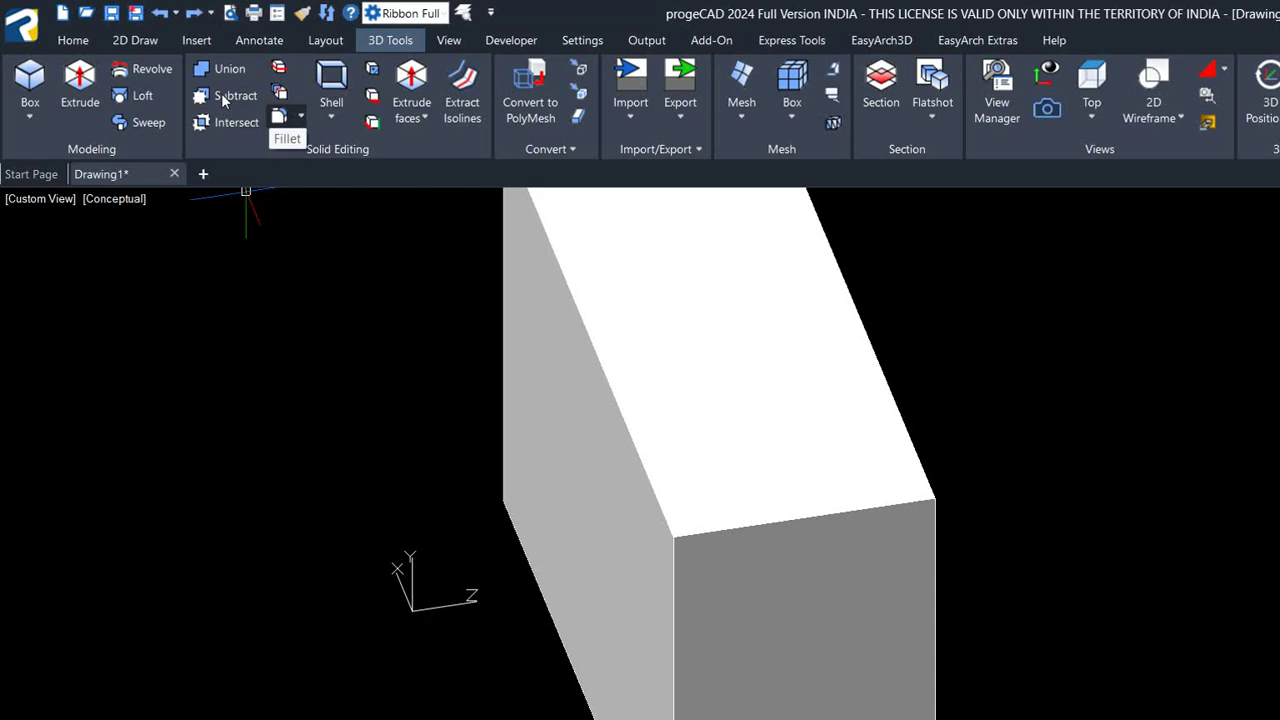
Cancel the first Fillet attempt, then rerun F with a 3-inch radius.
{"action": "left_click", "coordinate": [278, 117]}
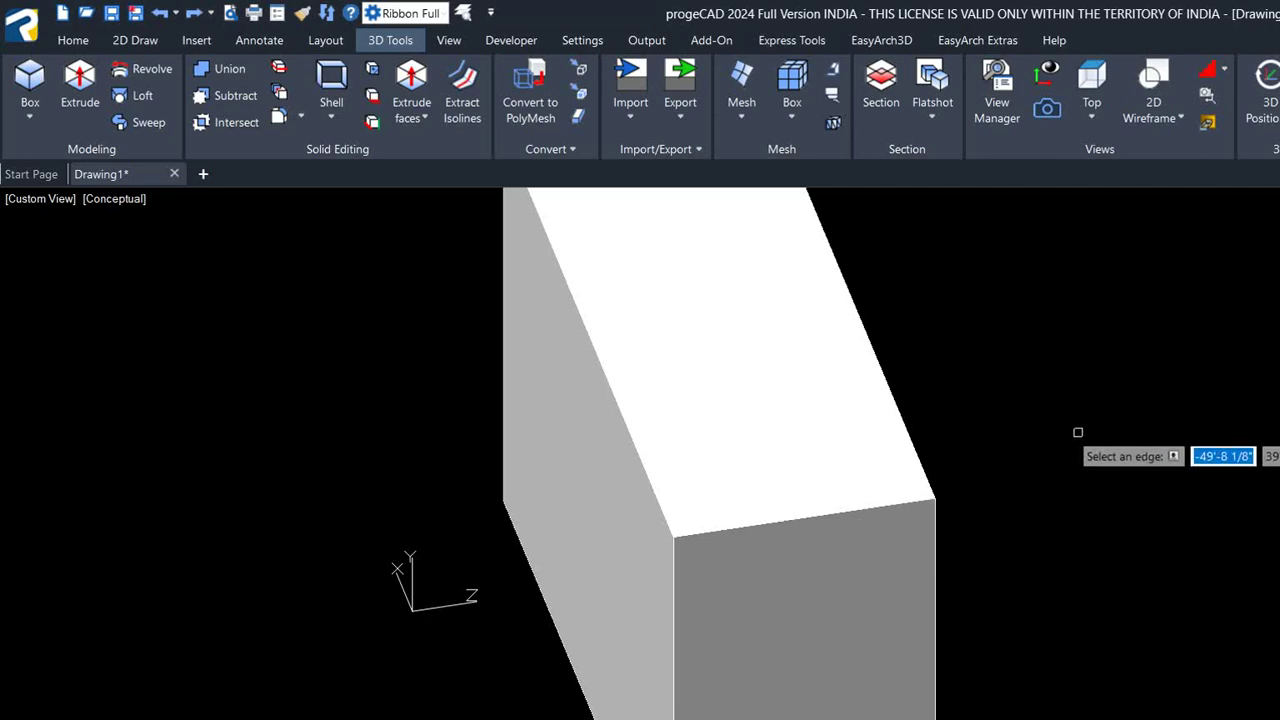
{"action": "key", "text": "Escape"}
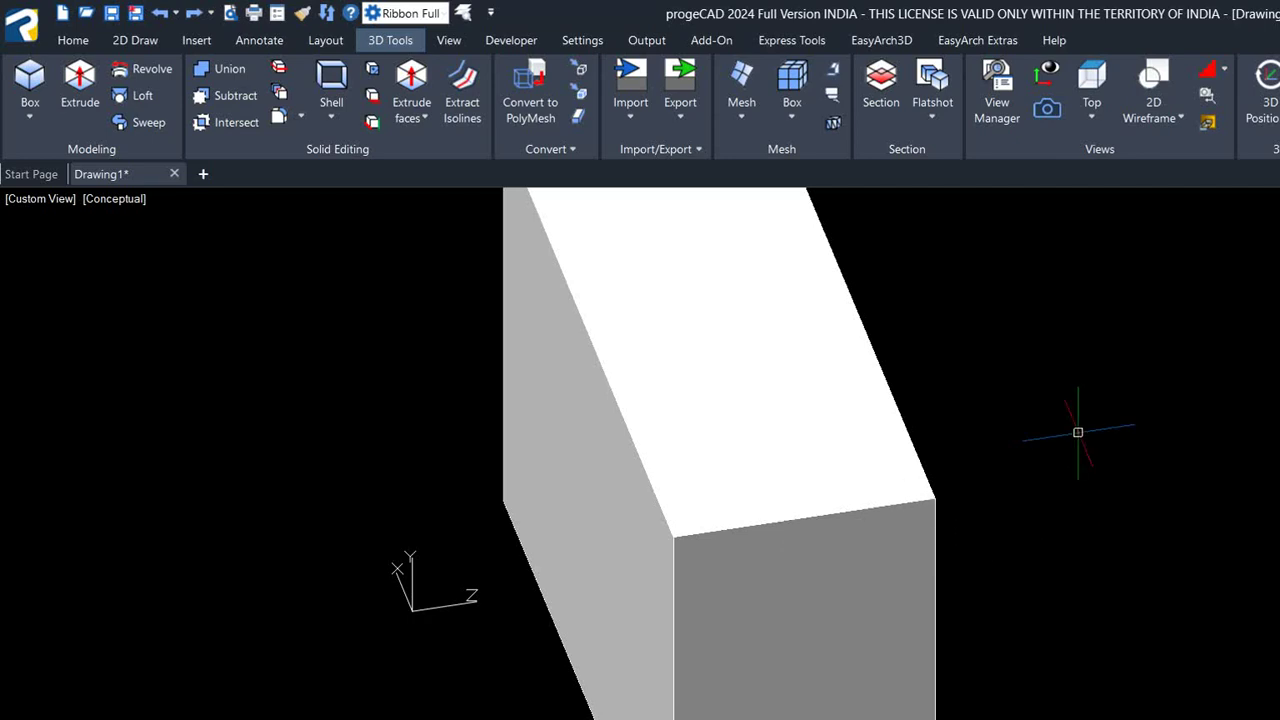
{"action": "type", "text": "f"}
{"action": "key", "text": "Return"}
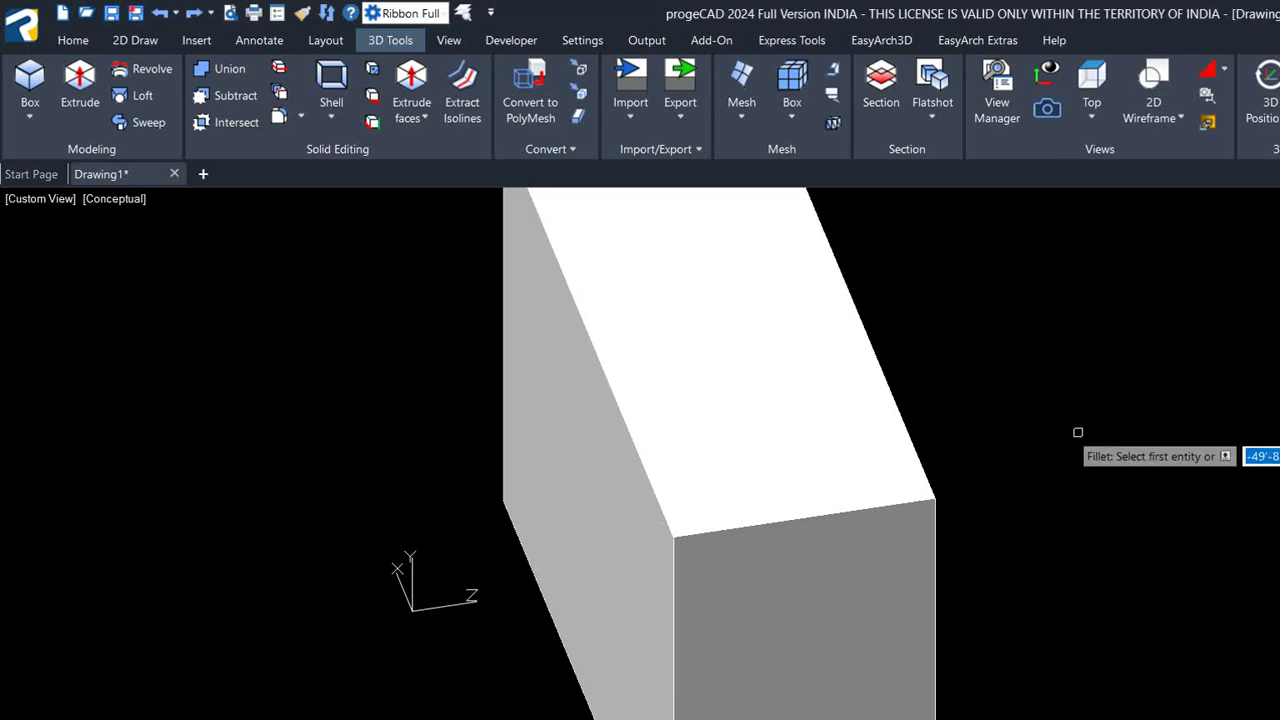
{"action": "type", "text": "r"}
{"action": "left_click", "coordinate": [863, 349]}
{"action": "type", "text": "3"}
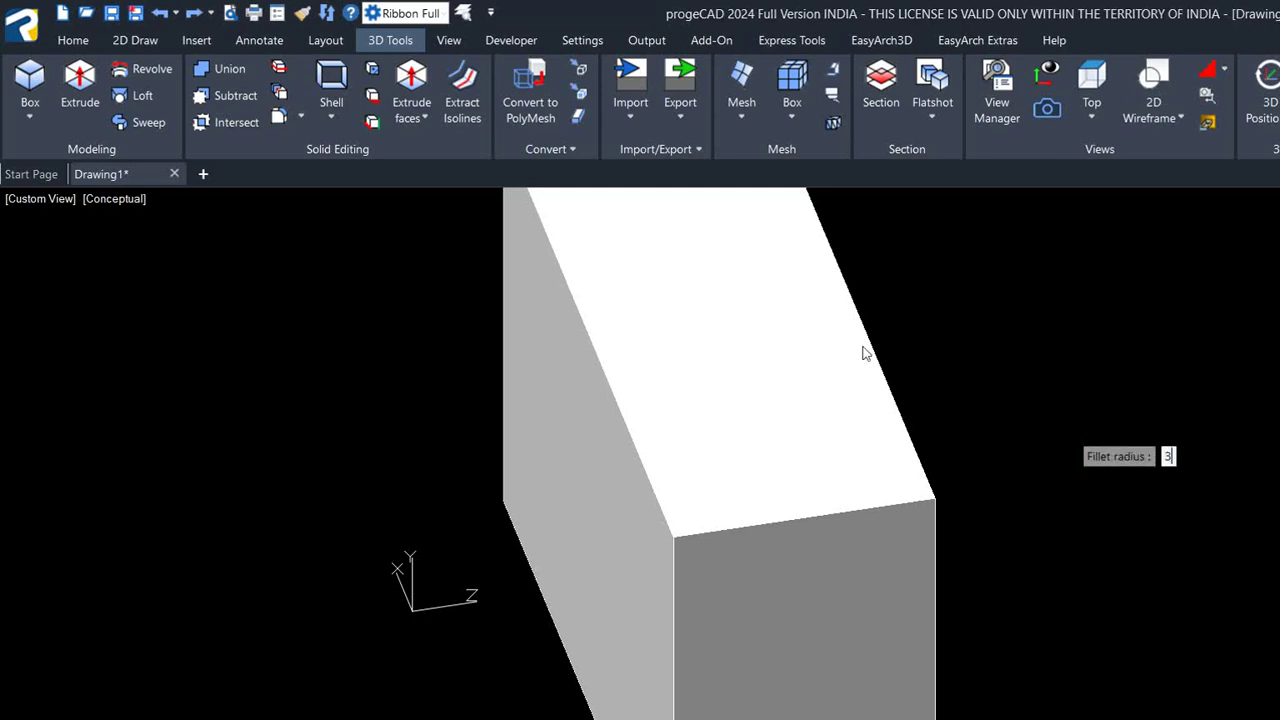
{"action": "key", "text": "Return"}
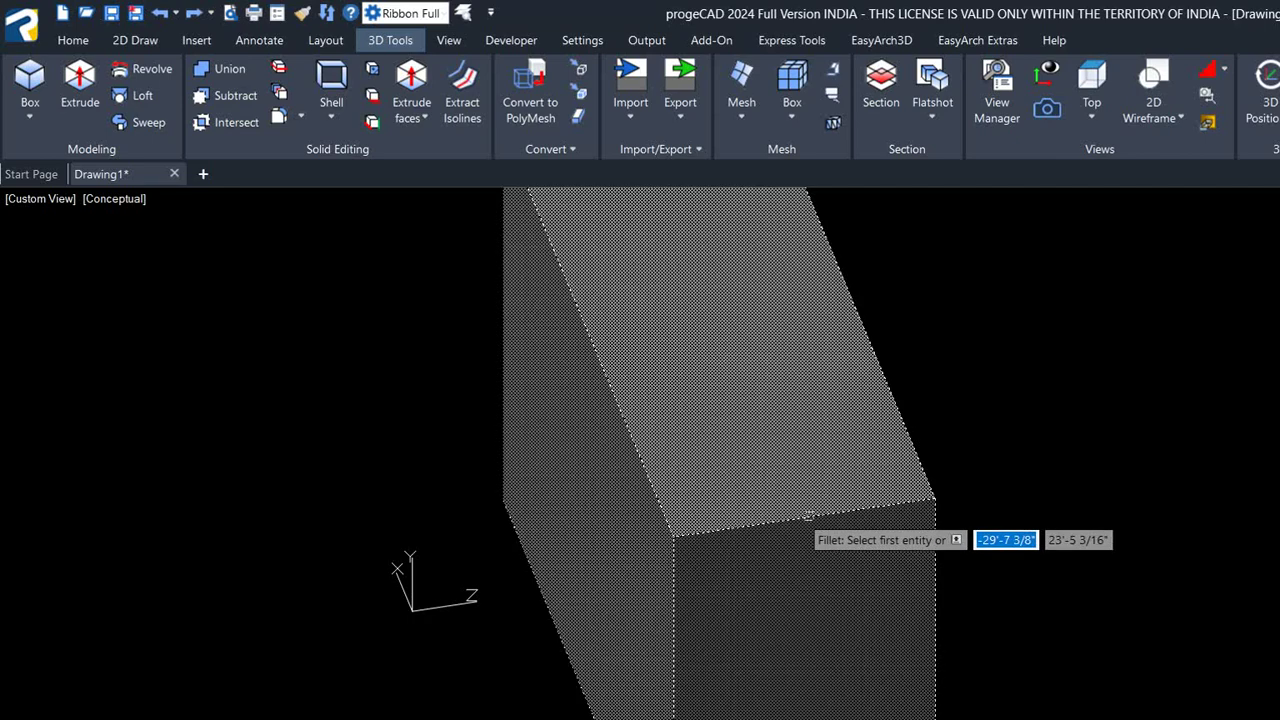
Pick the box's top front edge for the 3-inch fillet; the edges stay sharp.
{"action": "left_click", "coordinate": [808, 516]}
{"action": "key", "text": "Return"}
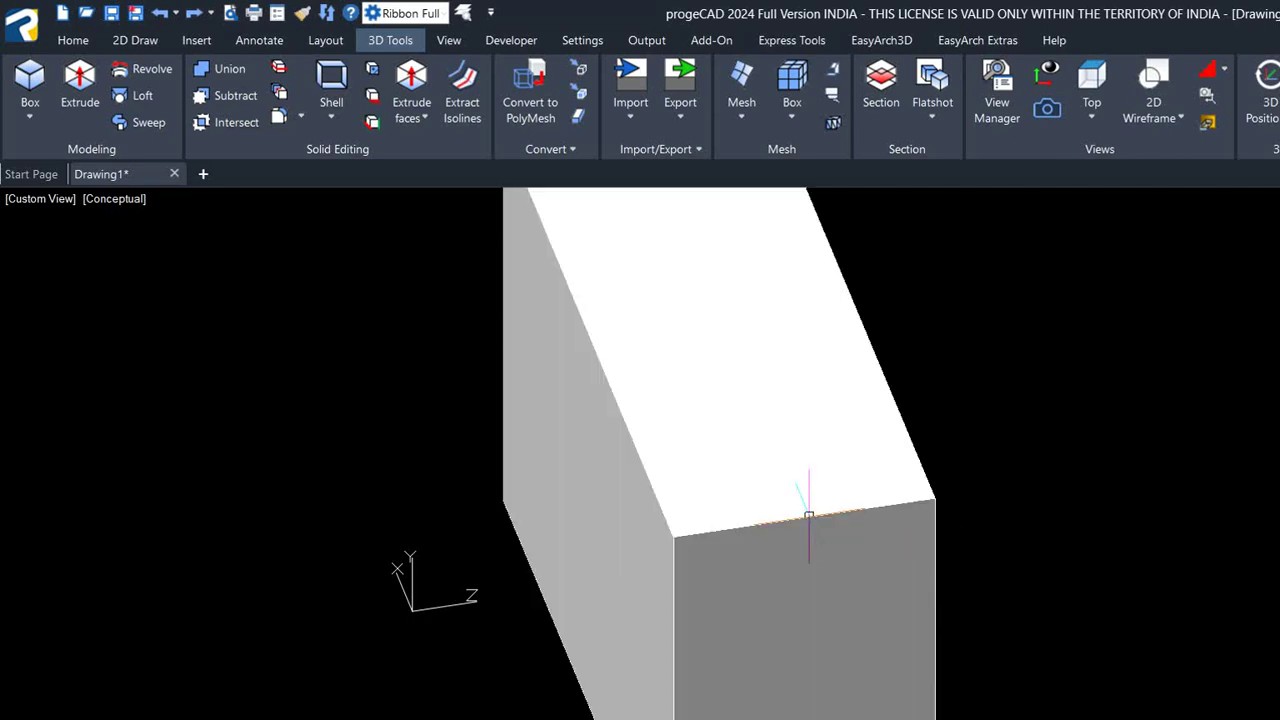
{"action": "scroll", "coordinate": [566, 428], "scroll_direction": "up", "scroll_amount": 2}
{"action": "scroll", "coordinate": [540, 470], "scroll_direction": "up", "scroll_amount": 2}
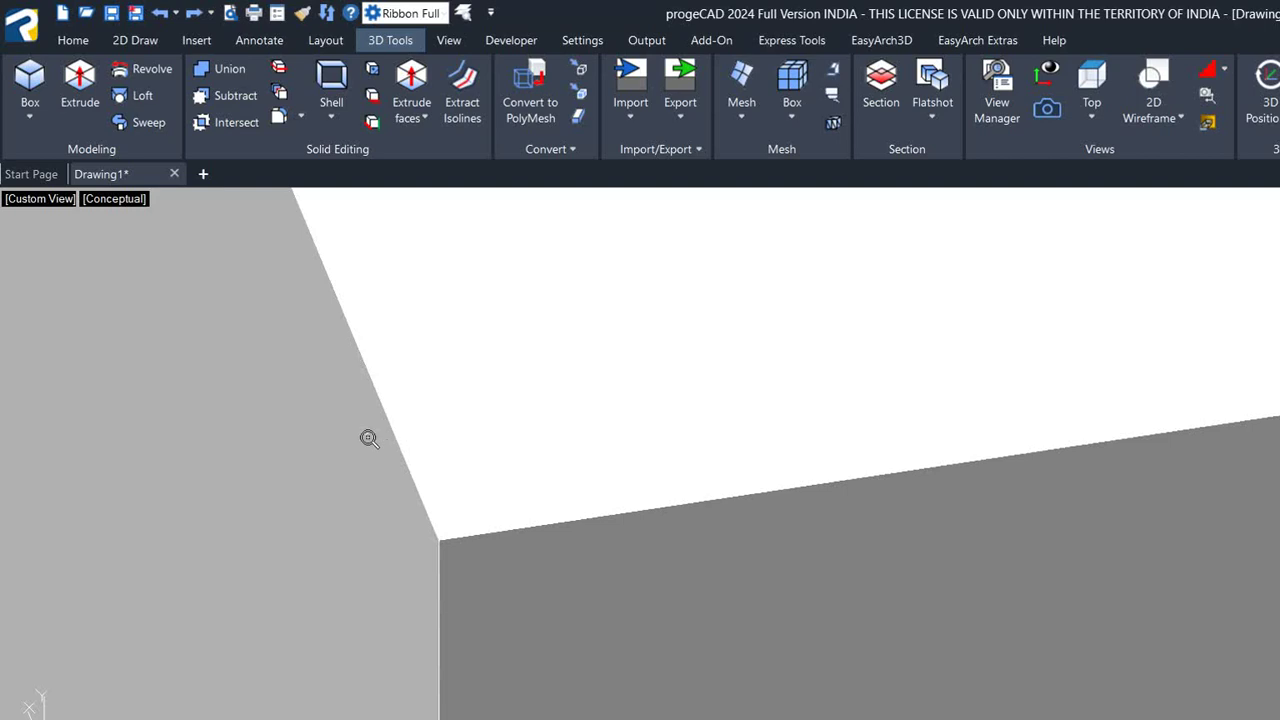
{"action": "scroll", "coordinate": [369, 439], "scroll_direction": "down", "scroll_amount": 1}
{"action": "scroll", "coordinate": [414, 469], "scroll_direction": "down", "scroll_amount": 3}
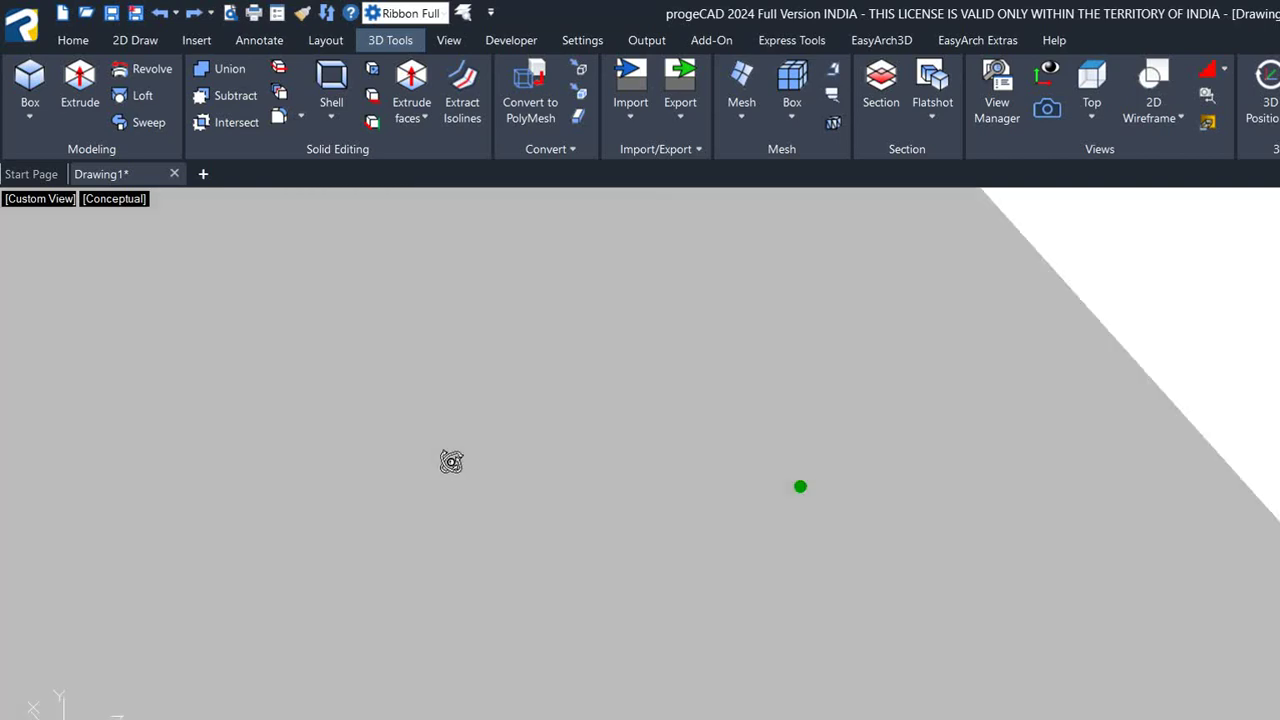
{"action": "scroll", "coordinate": [449, 460], "scroll_direction": "down", "scroll_amount": 3}
{"action": "scroll", "coordinate": [470, 455], "scroll_direction": "up", "scroll_amount": 5}
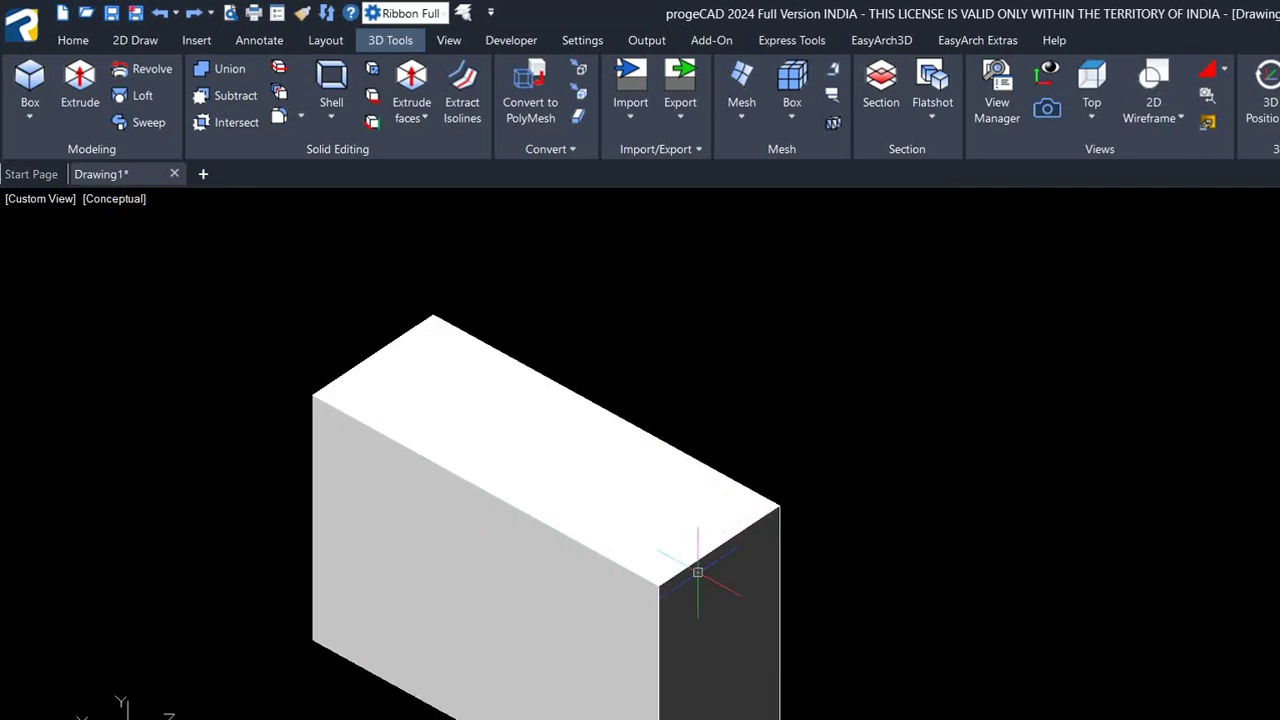
{"action": "scroll", "coordinate": [697, 572], "scroll_direction": "up", "scroll_amount": 3}
{"action": "scroll", "coordinate": [690, 571], "scroll_direction": "up", "scroll_amount": 3}
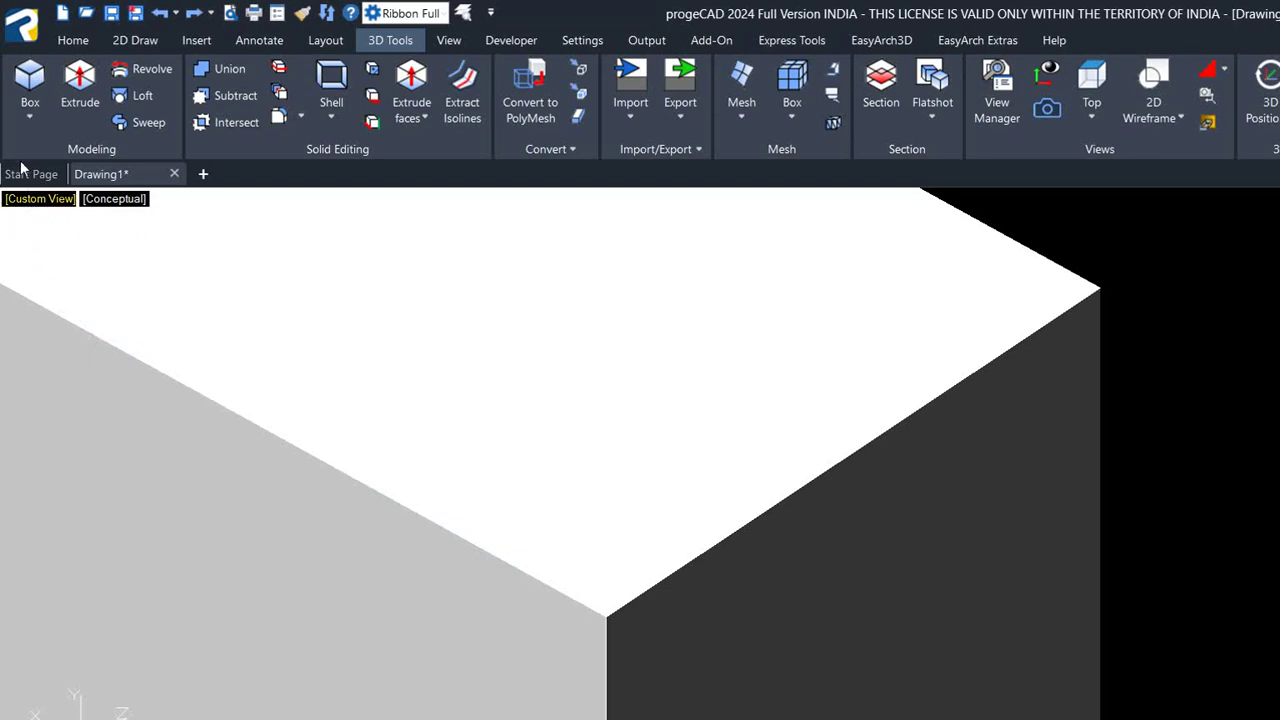
{"action": "left_click", "coordinate": [38, 199]}
Switch to SW Isometric view and set the fillet radius to 3 inches.
{"action": "left_click", "coordinate": [65, 306]}
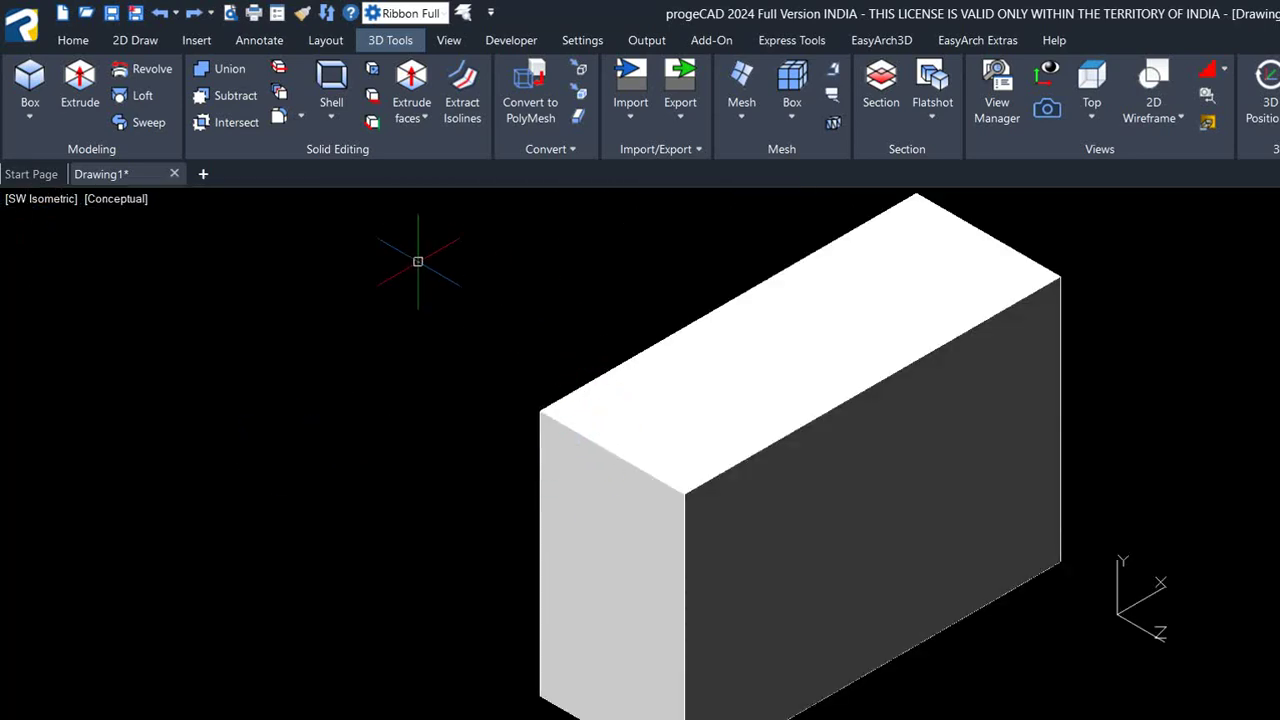
{"action": "type", "text": "f"}
{"action": "key", "text": "Return"}
{"action": "type", "text": "r"}
{"action": "key", "text": "Return"}
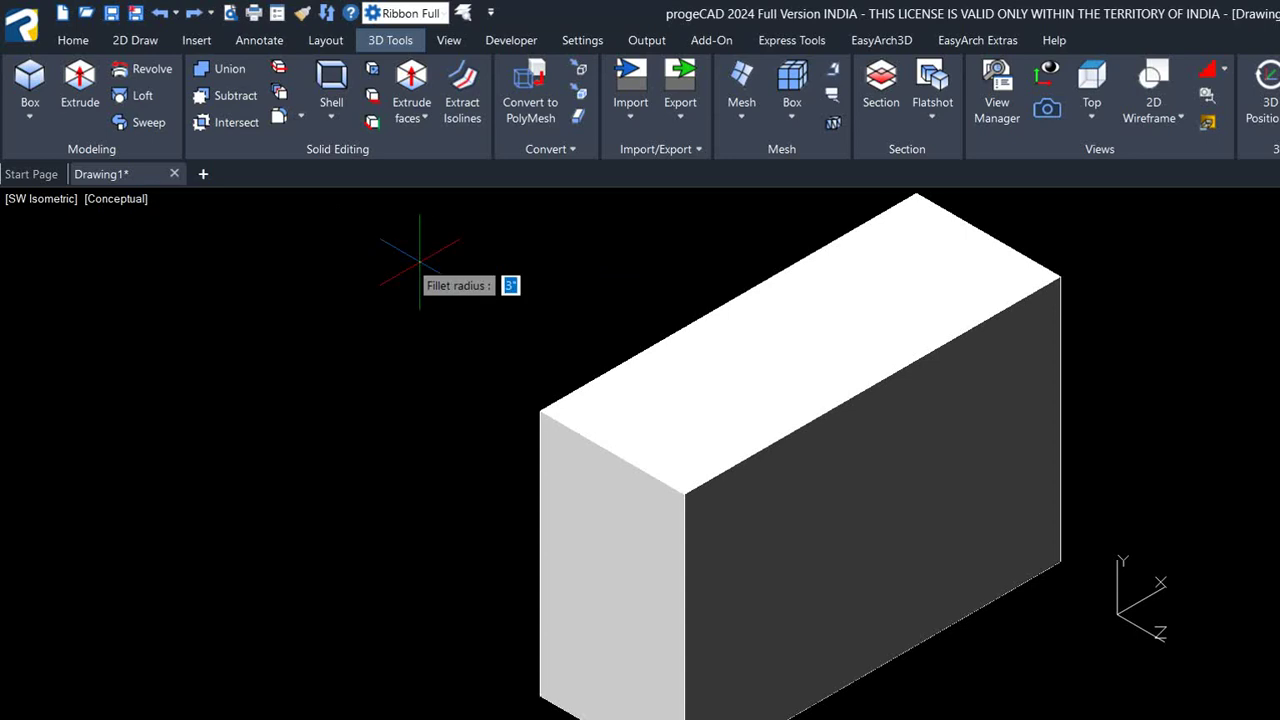
{"action": "type", "text": "3"}
{"action": "key", "text": "Return"}
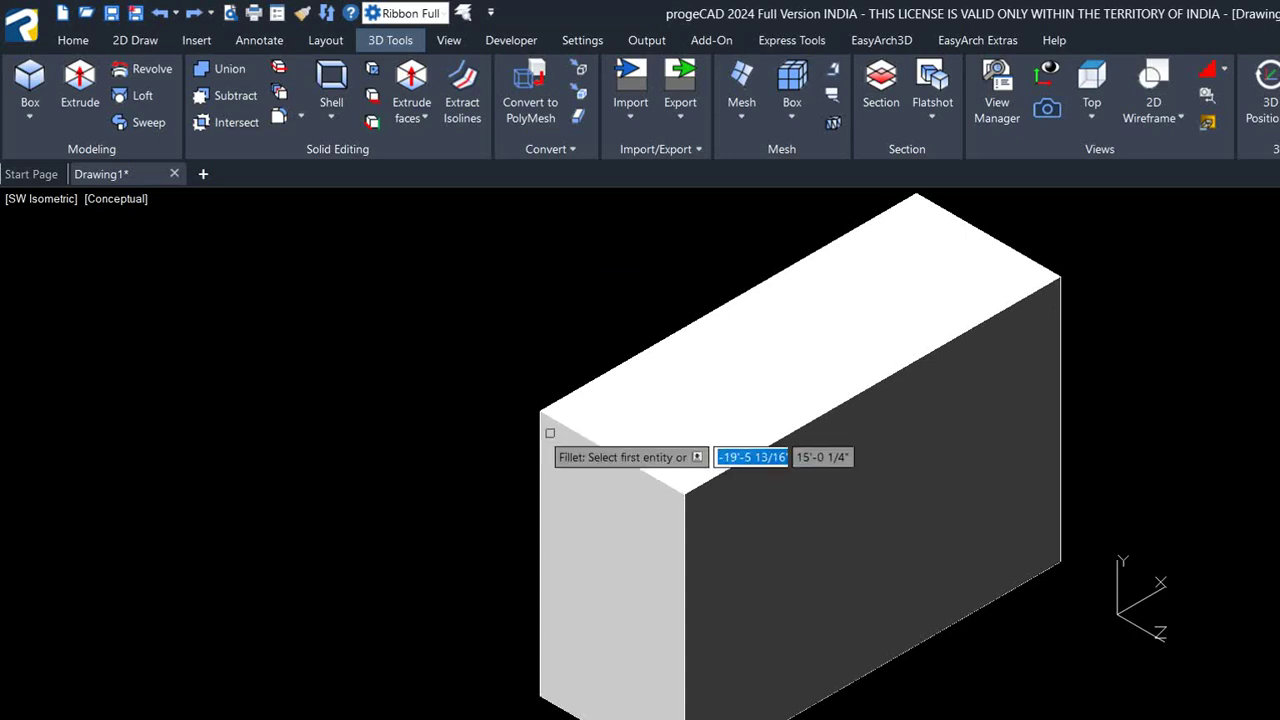
Fillet the top edge at the box's narrow end with the 3-inch radius.
{"action": "left_click", "coordinate": [598, 444]}
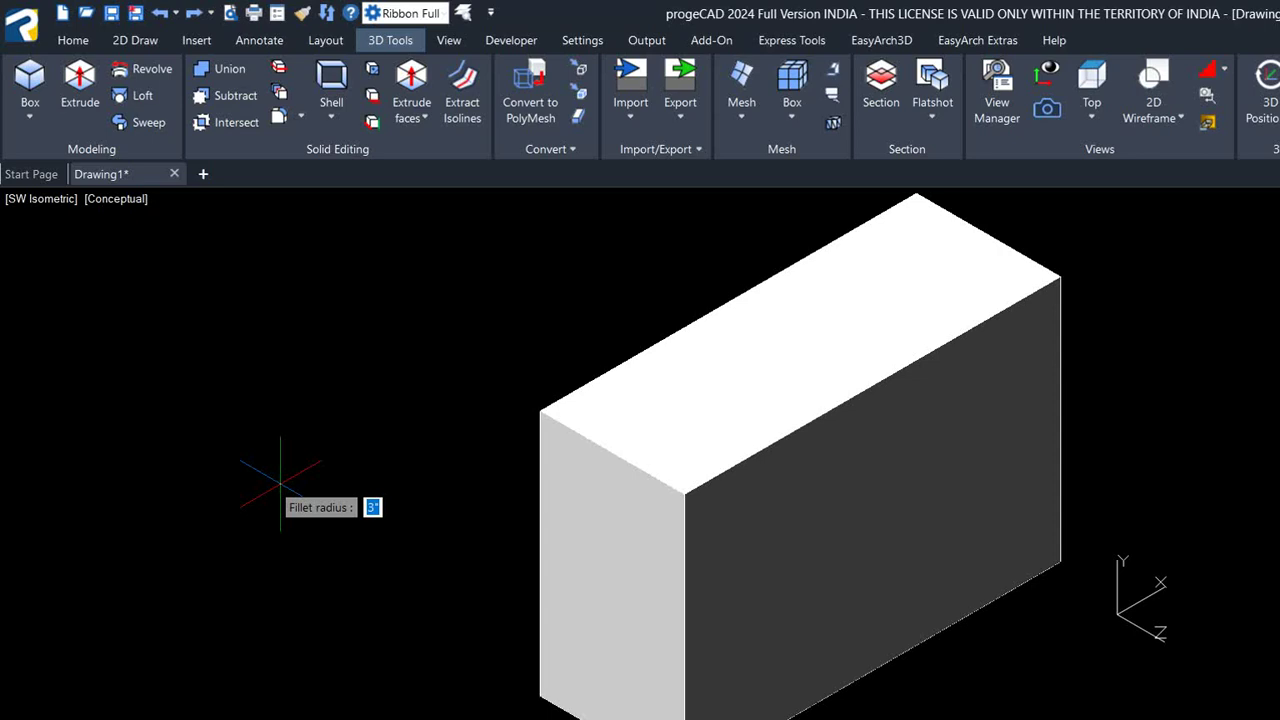
{"action": "key", "text": "Return"}
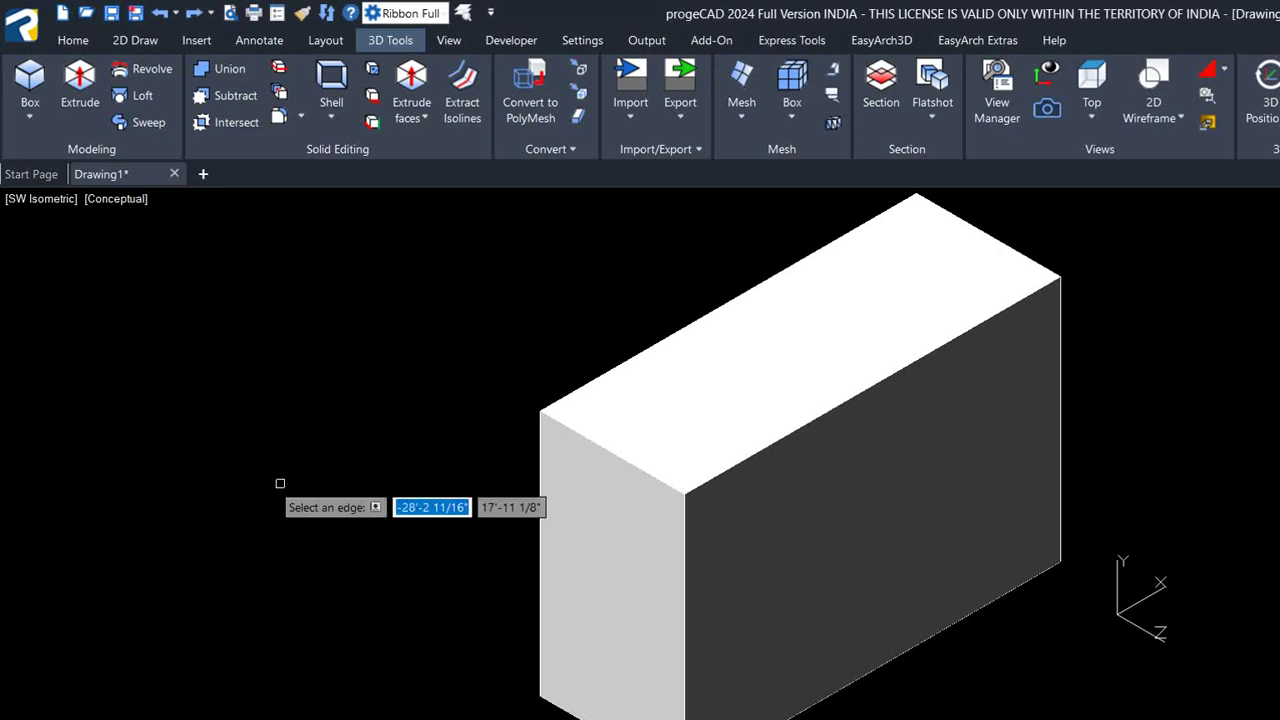
{"action": "left_click", "coordinate": [610, 451]}
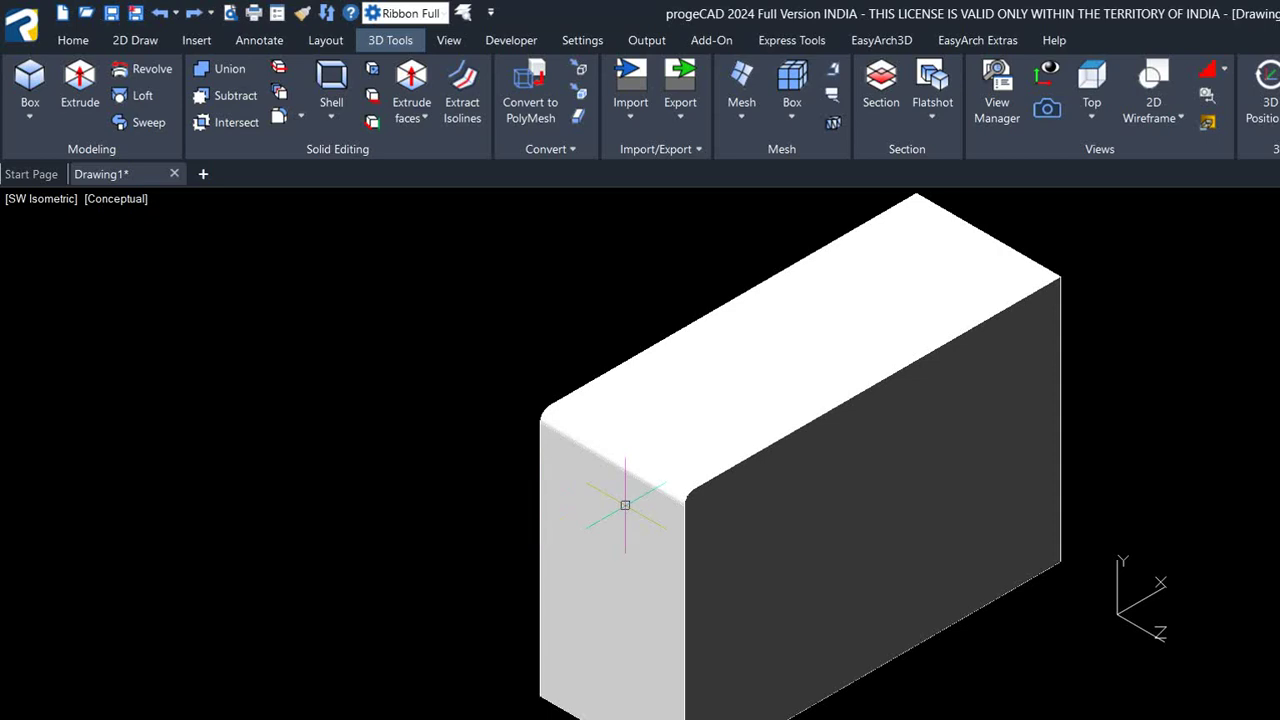
{"action": "scroll", "coordinate": [623, 503], "scroll_direction": "up", "scroll_amount": 5}
{"action": "scroll", "coordinate": [444, 452], "scroll_direction": "down", "scroll_amount": 5}
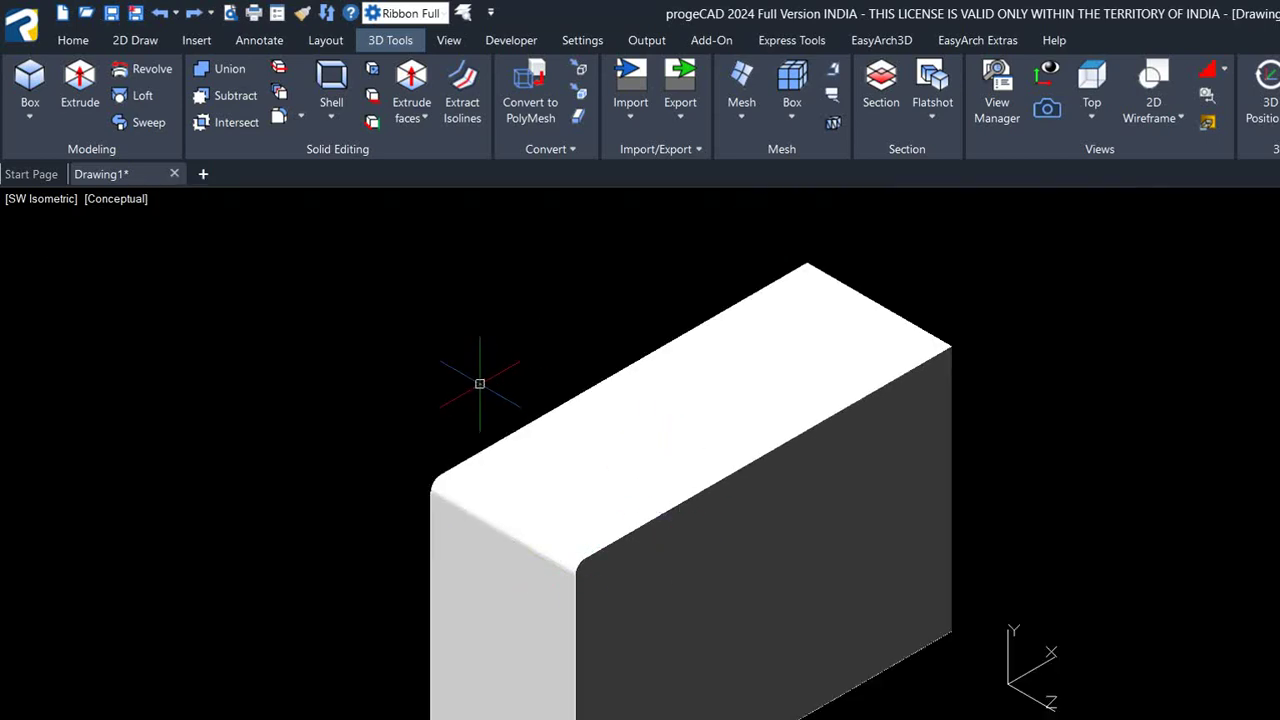
{"action": "type", "text": "f"}
{"action": "key", "text": "Return"}
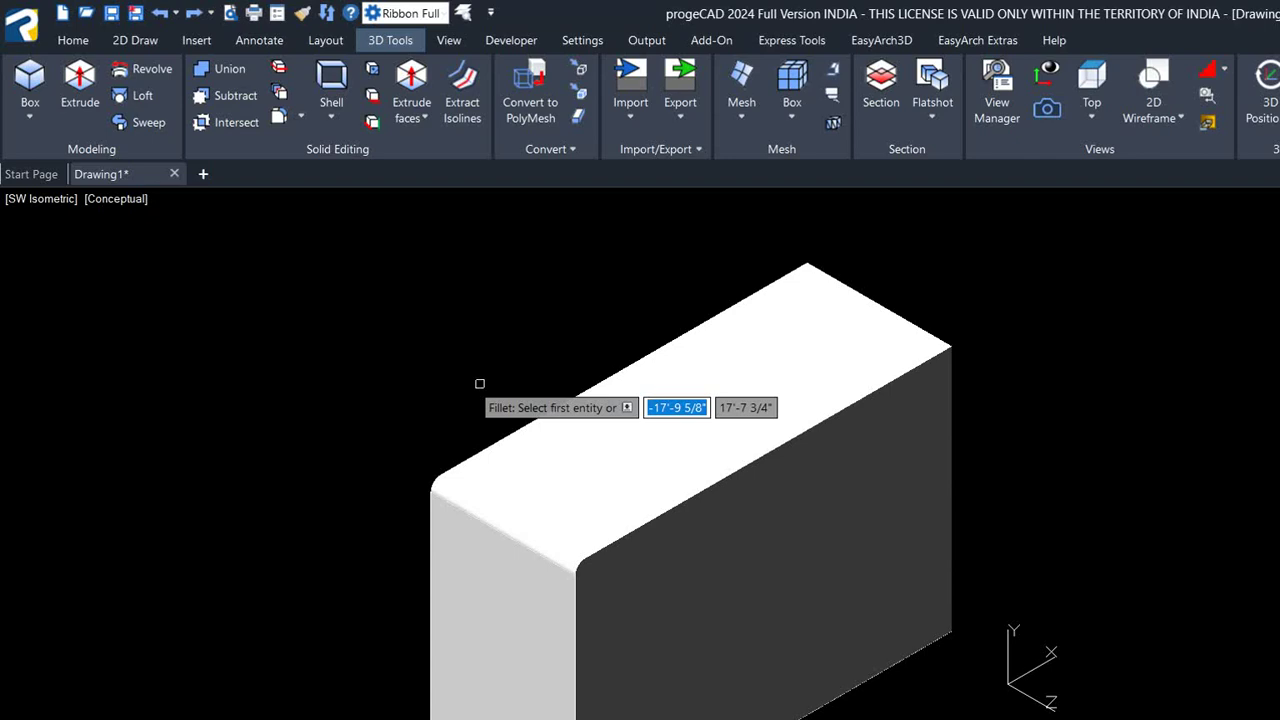
Round the box's long top front edge with a 5-inch fillet.
{"action": "left_click", "coordinate": [752, 458]}
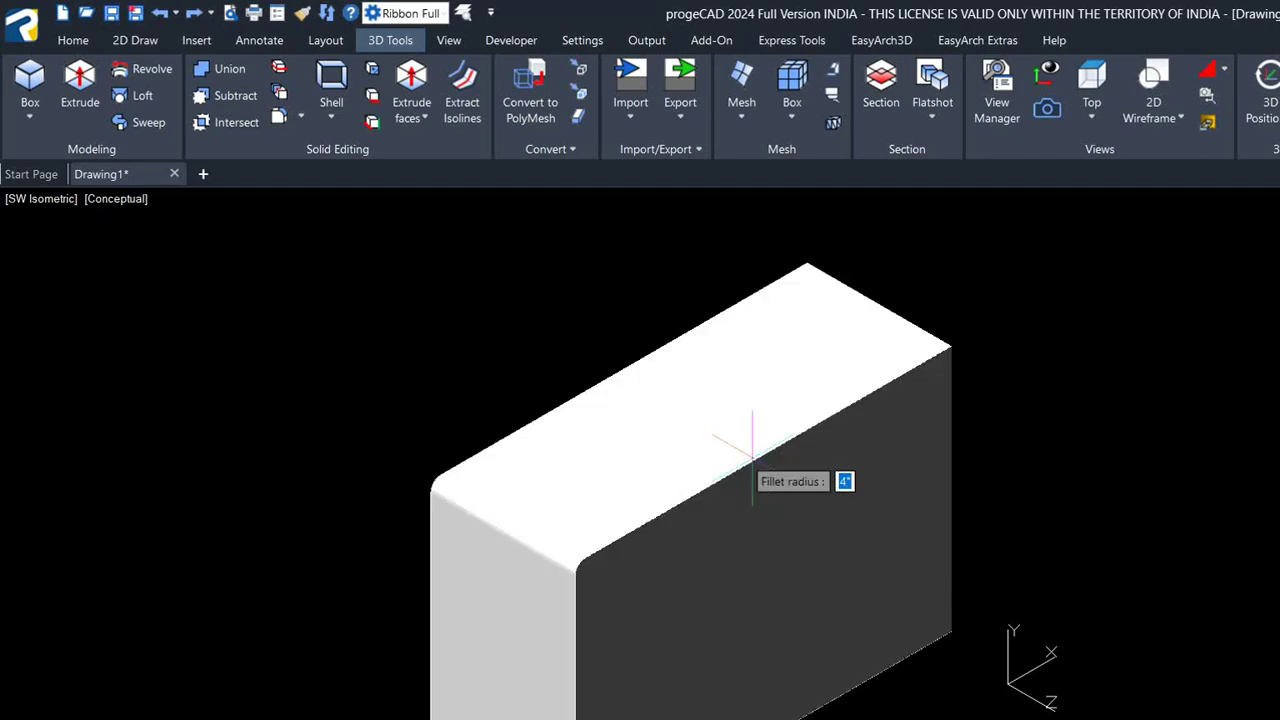
{"action": "type", "text": "5"}
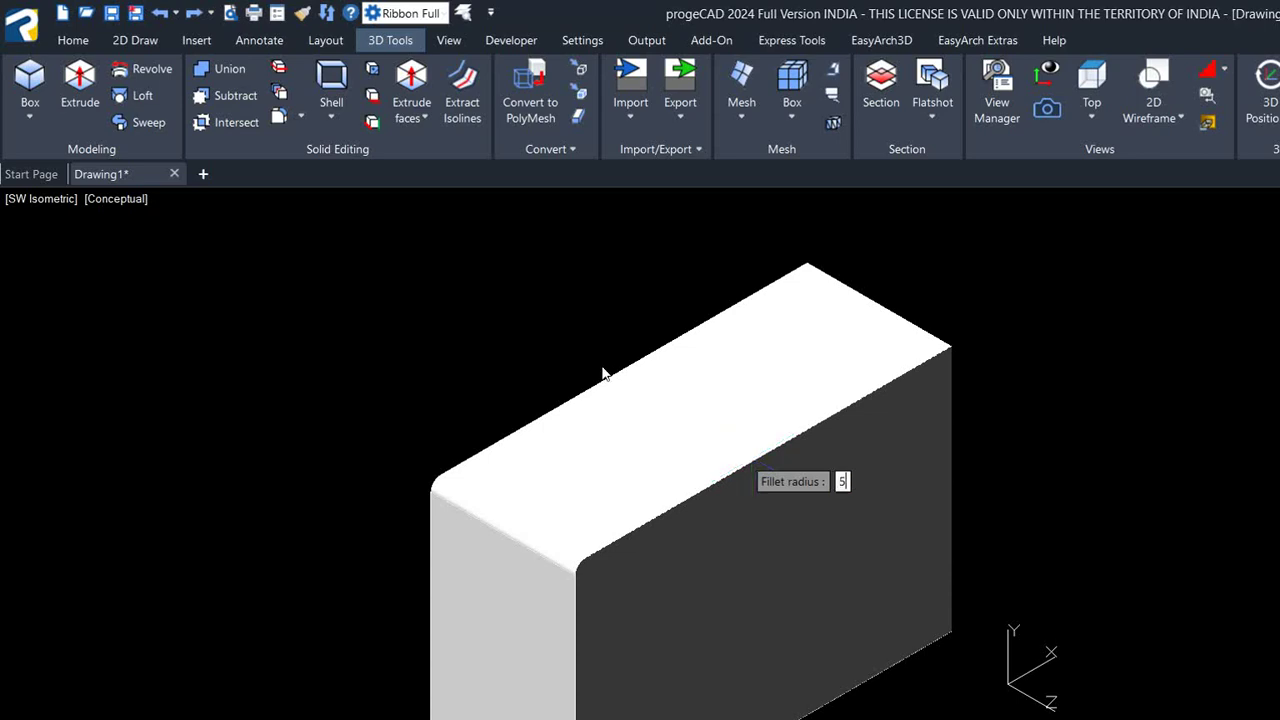
{"action": "key", "text": "Return"}
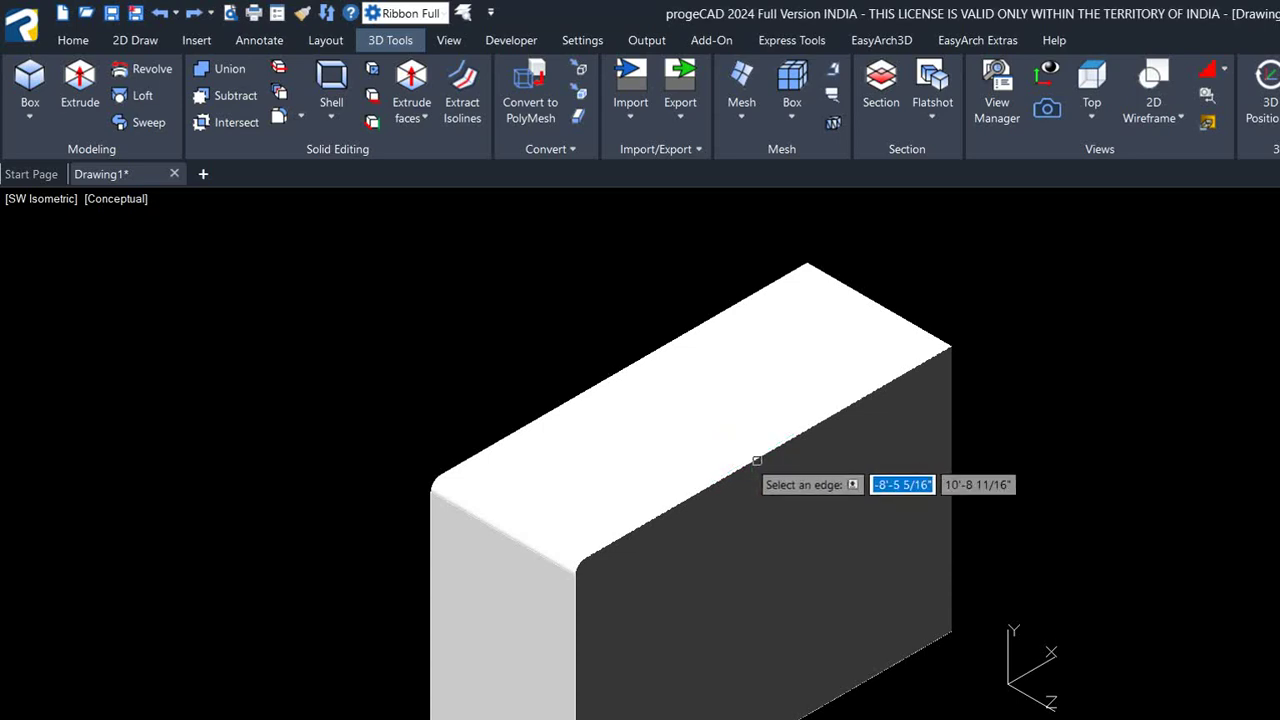
{"action": "left_click", "coordinate": [757, 460]}
{"action": "key", "text": "Return"}
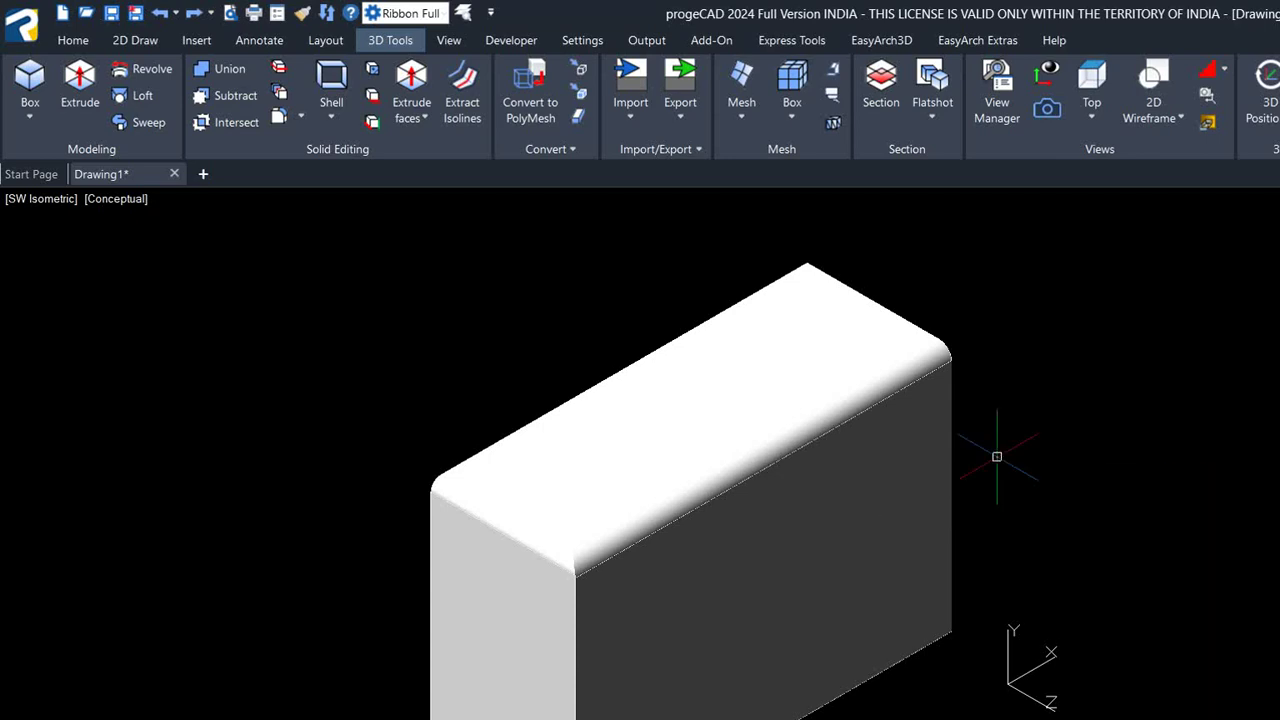
{"action": "scroll", "coordinate": [595, 550], "scroll_direction": "up", "scroll_amount": 3}
{"action": "scroll", "coordinate": [490, 482], "scroll_direction": "down", "scroll_amount": 3}
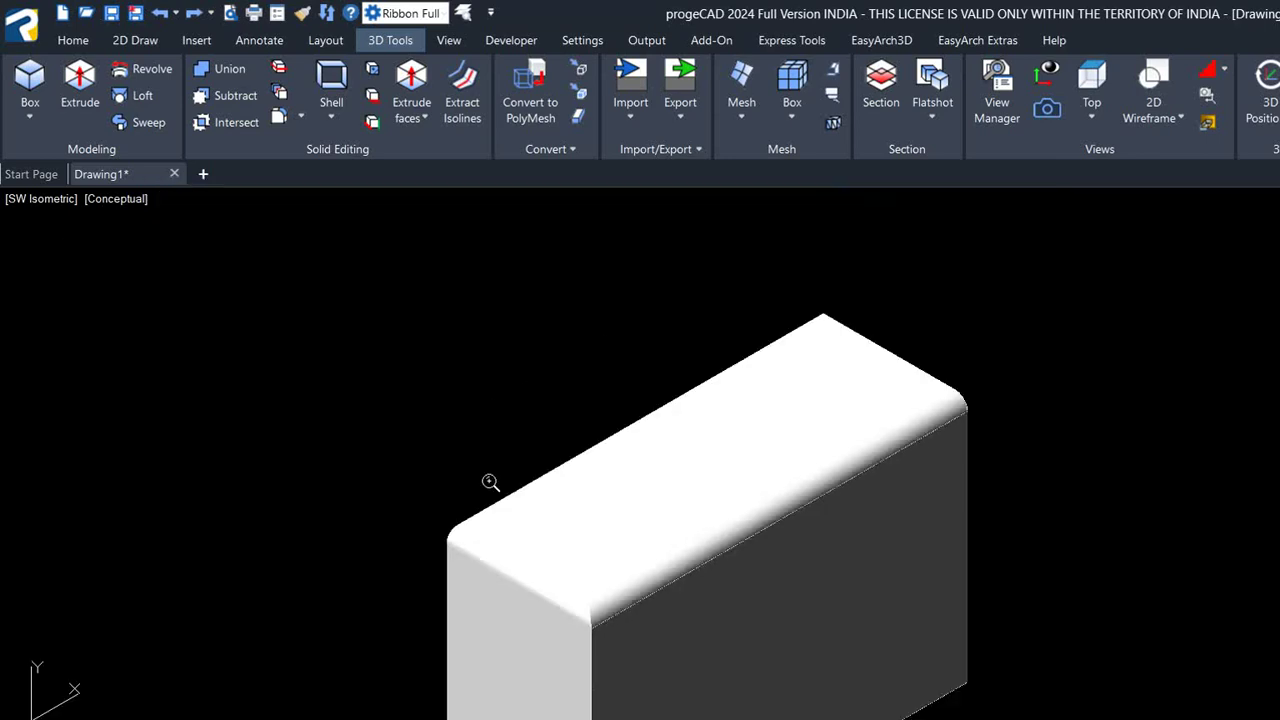
{"action": "middle_click_drag", "start_coordinate": [613, 602], "coordinate": [611, 522]}
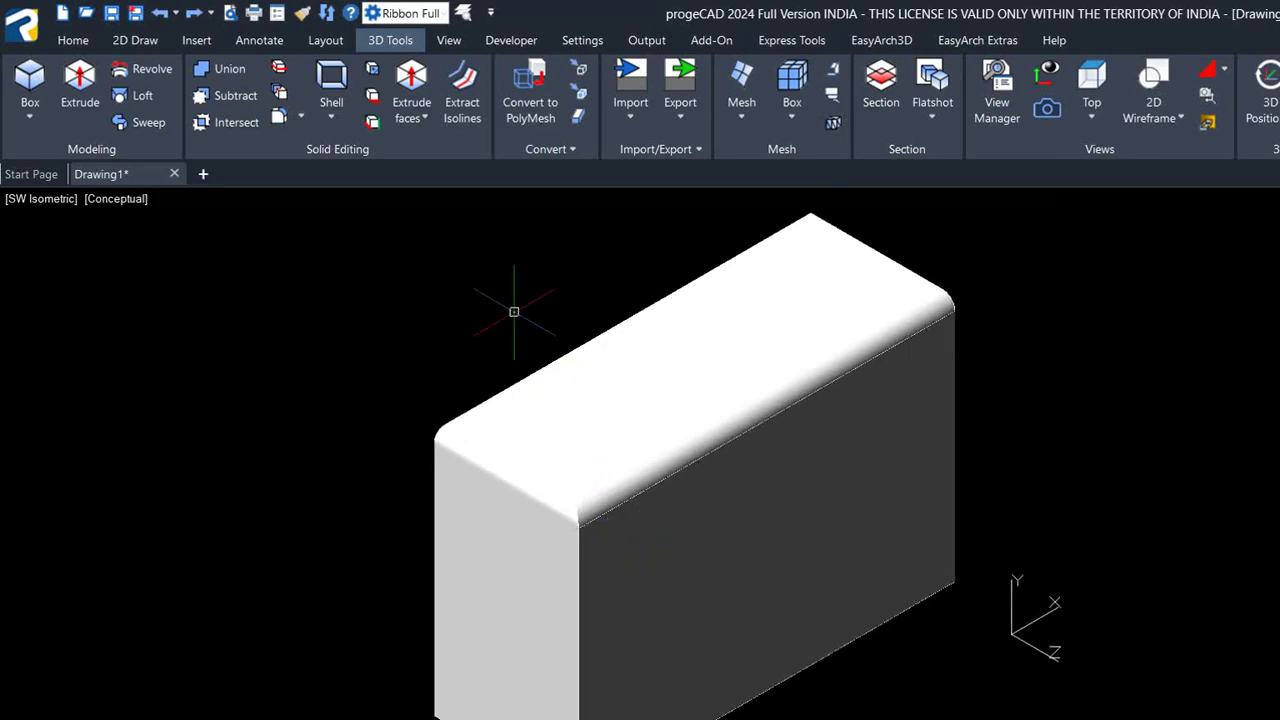
{"action": "left_click", "coordinate": [300, 116]}
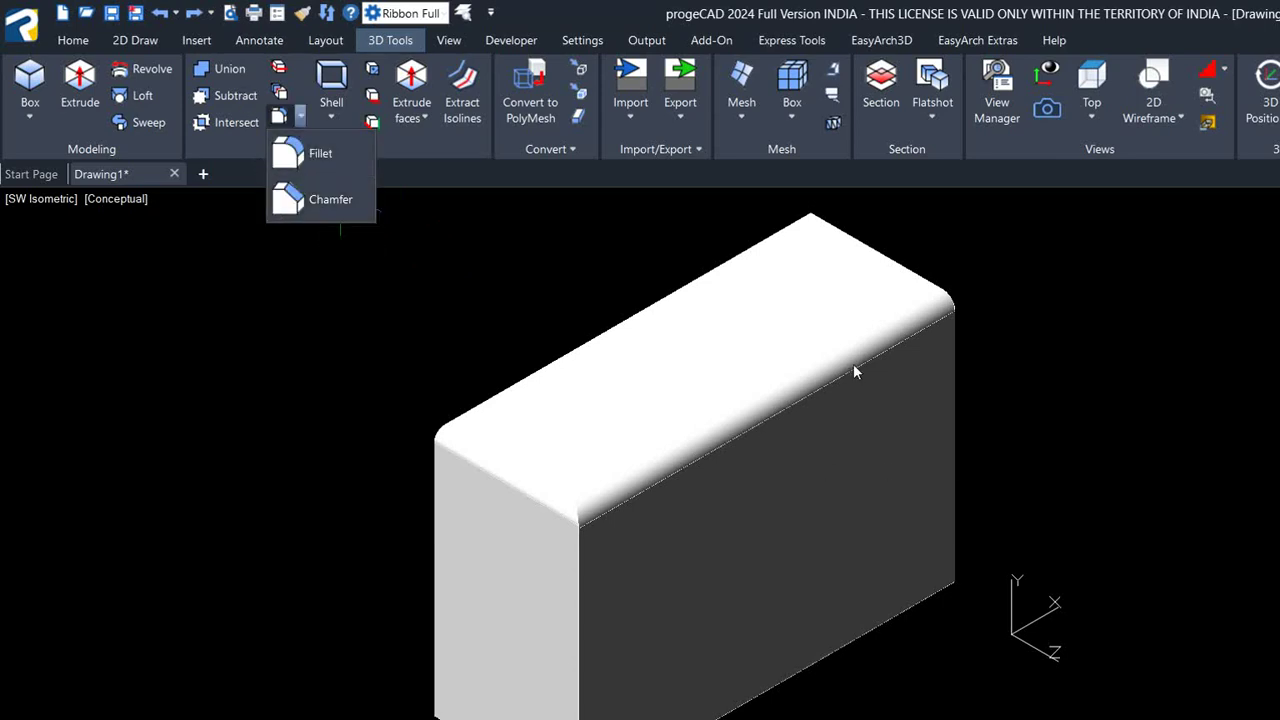
Reposition the view, start and cancel a chamfer, and browse the face-editing options.
{"action": "middle_click_drag", "start_coordinate": [645, 702], "coordinate": [657, 559]}
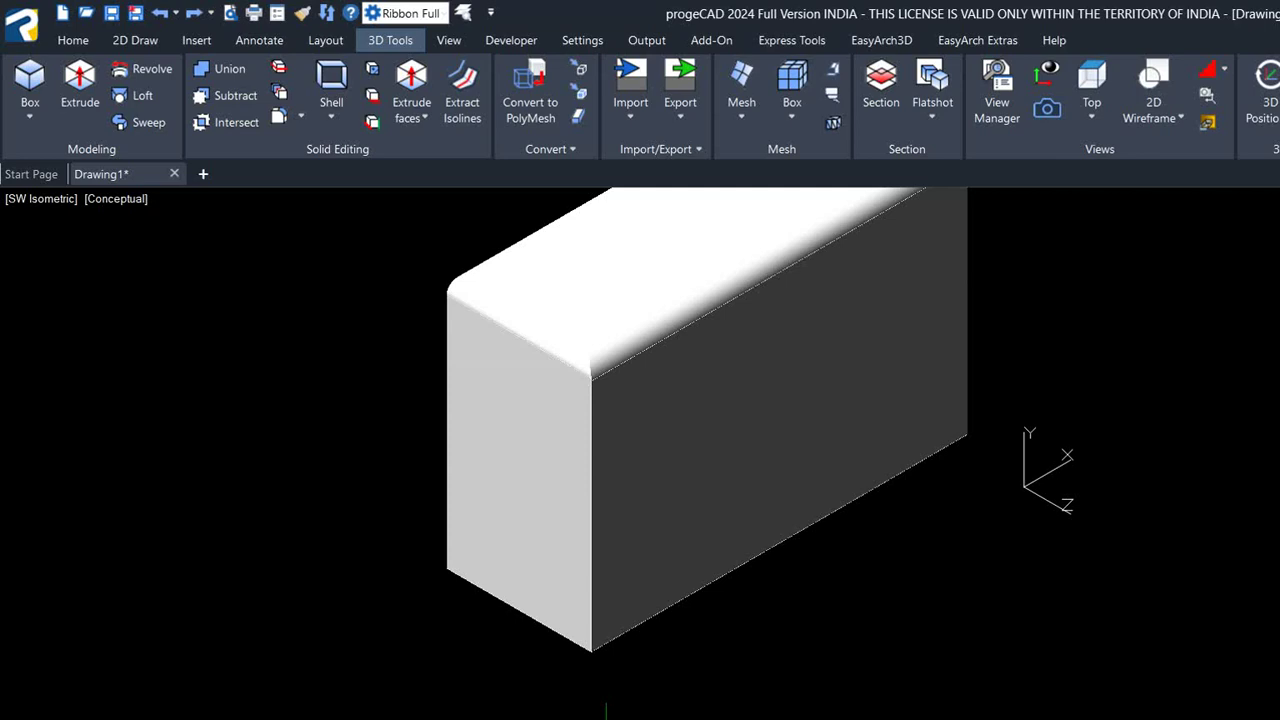
{"action": "scroll", "coordinate": [586, 603], "scroll_direction": "up", "scroll_amount": 2}
{"action": "scroll", "coordinate": [586, 609], "scroll_direction": "up", "scroll_amount": 2}
{"action": "scroll", "coordinate": [515, 613], "scroll_direction": "up", "scroll_amount": 2}
{"action": "type", "text": "CHA"}
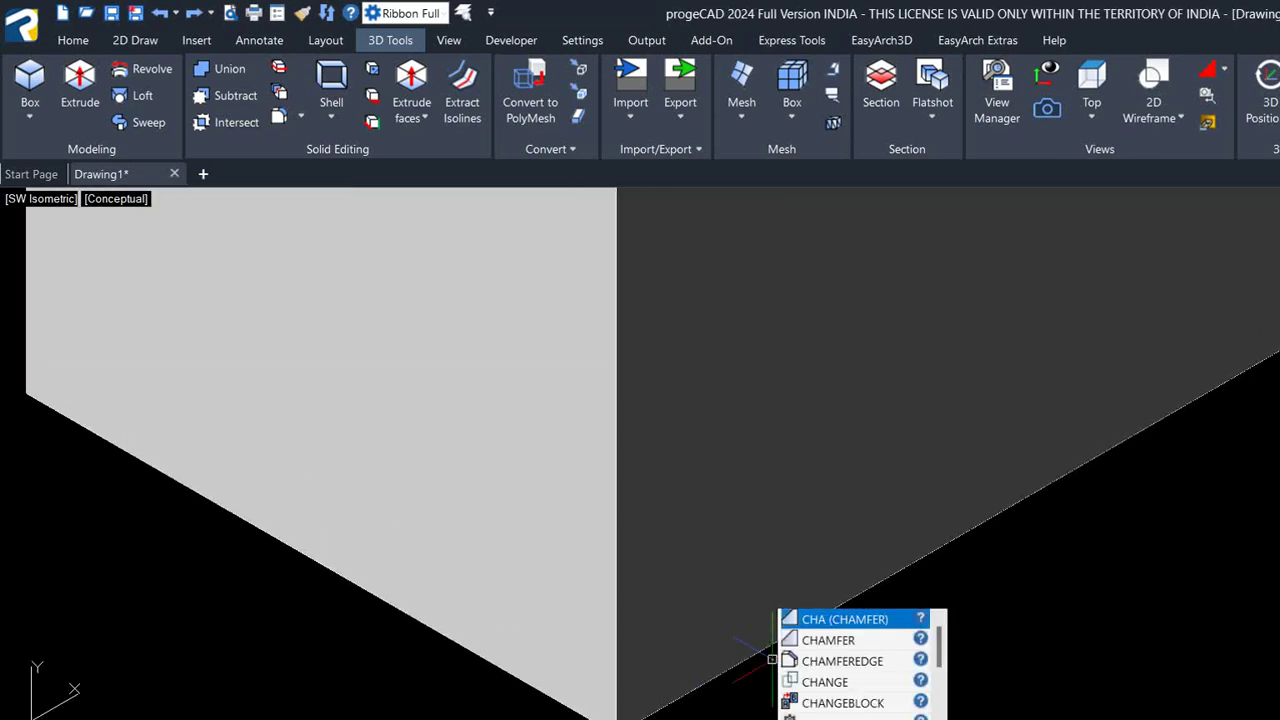
{"action": "key", "text": "Return"}
{"action": "left_click", "coordinate": [771, 655]}
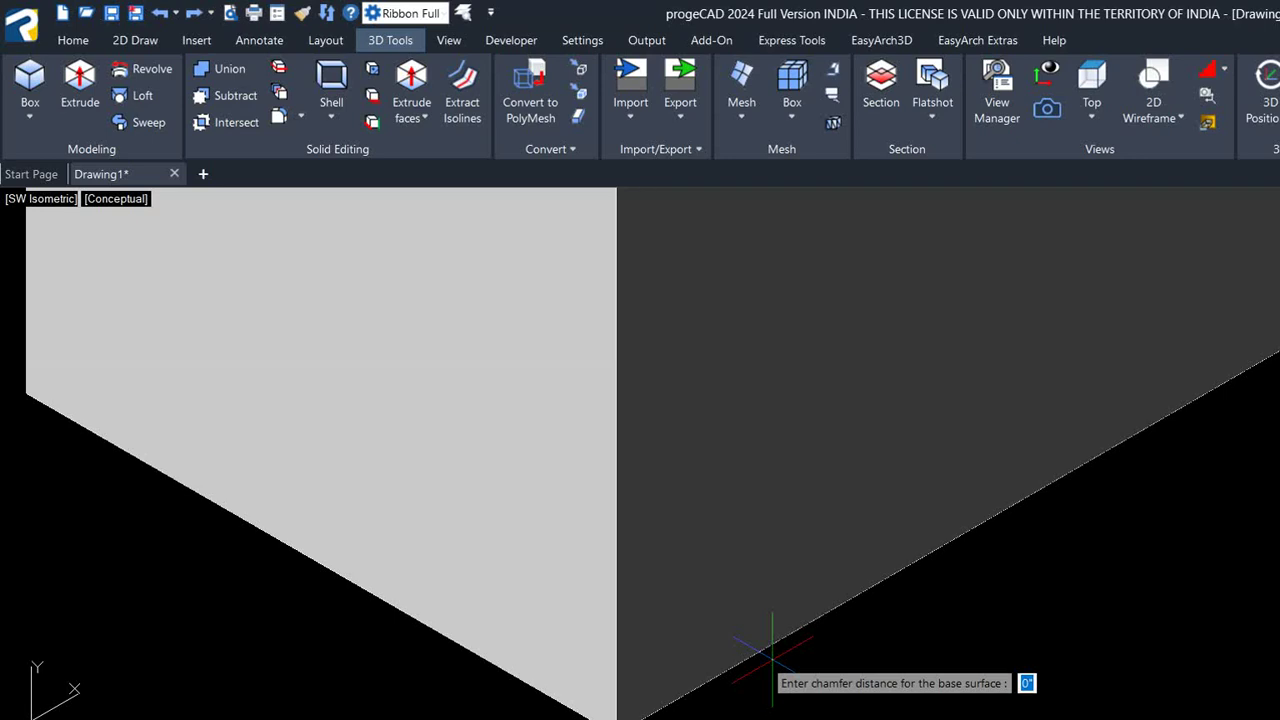
{"action": "key", "text": "Return"}
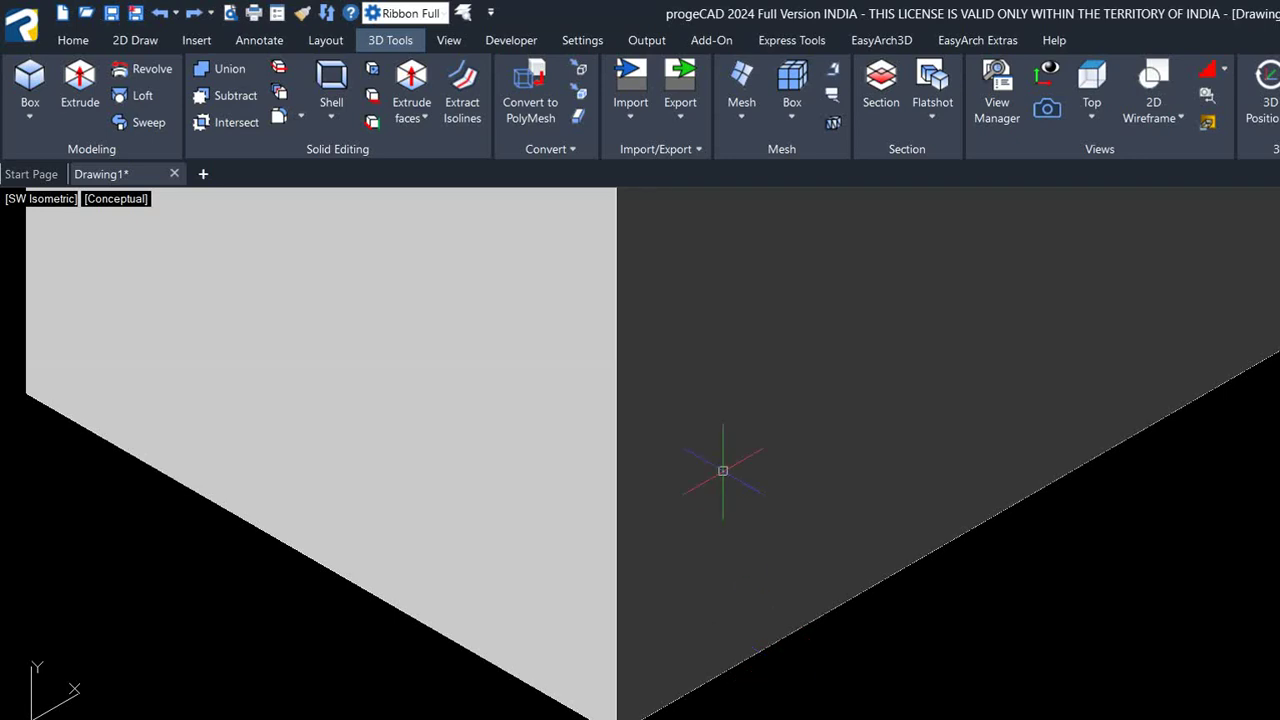
{"action": "left_click", "coordinate": [411, 112]}
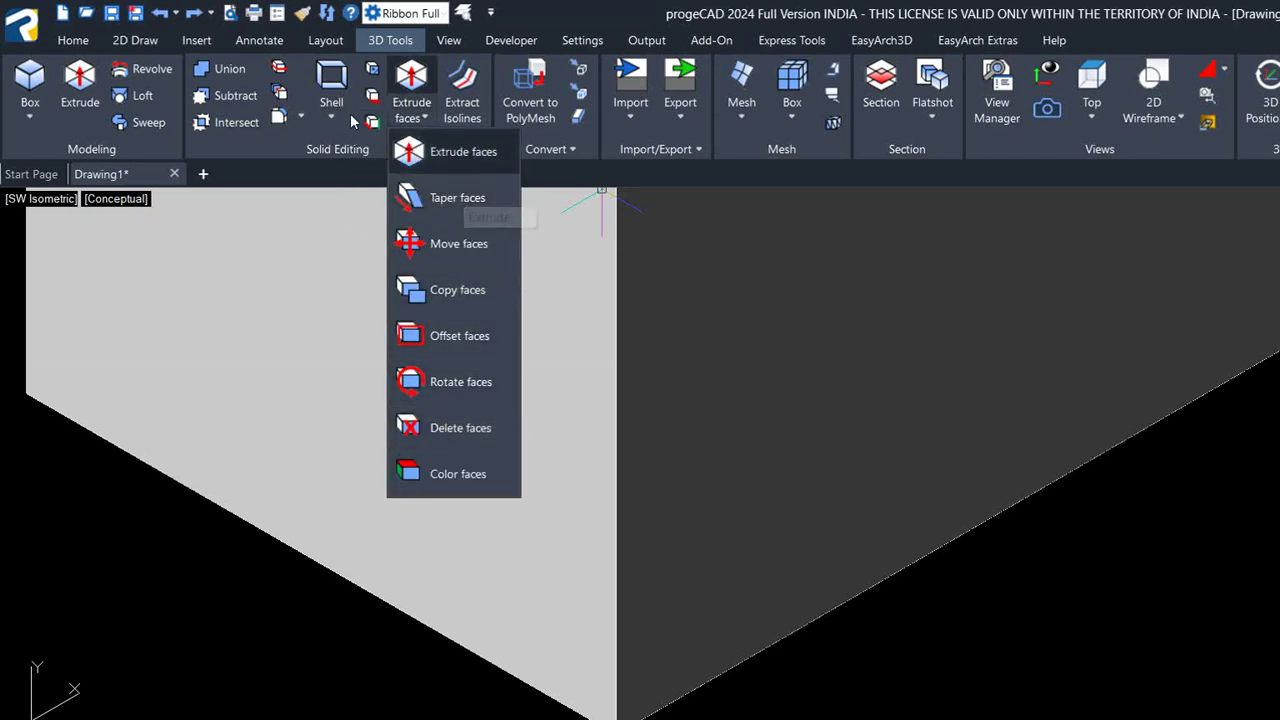
{"action": "left_click", "coordinate": [352, 355]}
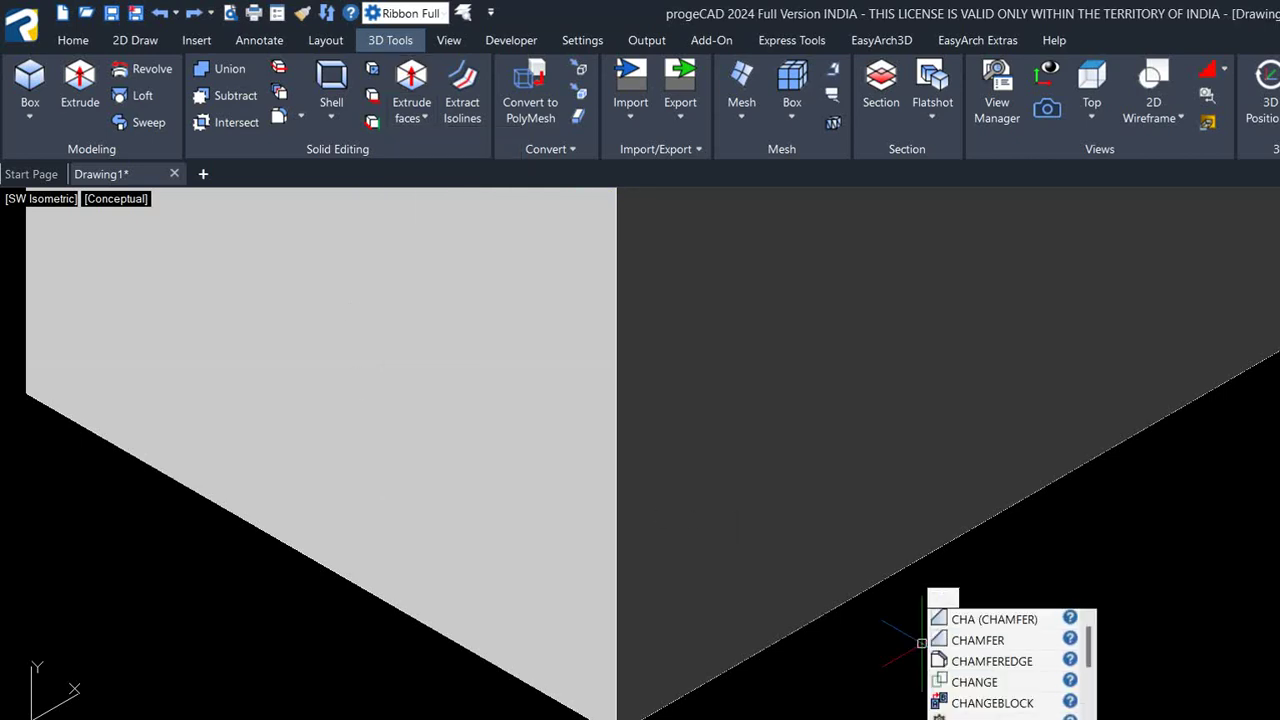
Rerun CHAMFER, pick the front vertical edge and accept the left face as base surface.
{"action": "key", "text": "Return"}
{"action": "left_click", "coordinate": [921, 643]}
{"action": "type", "text": "4"}
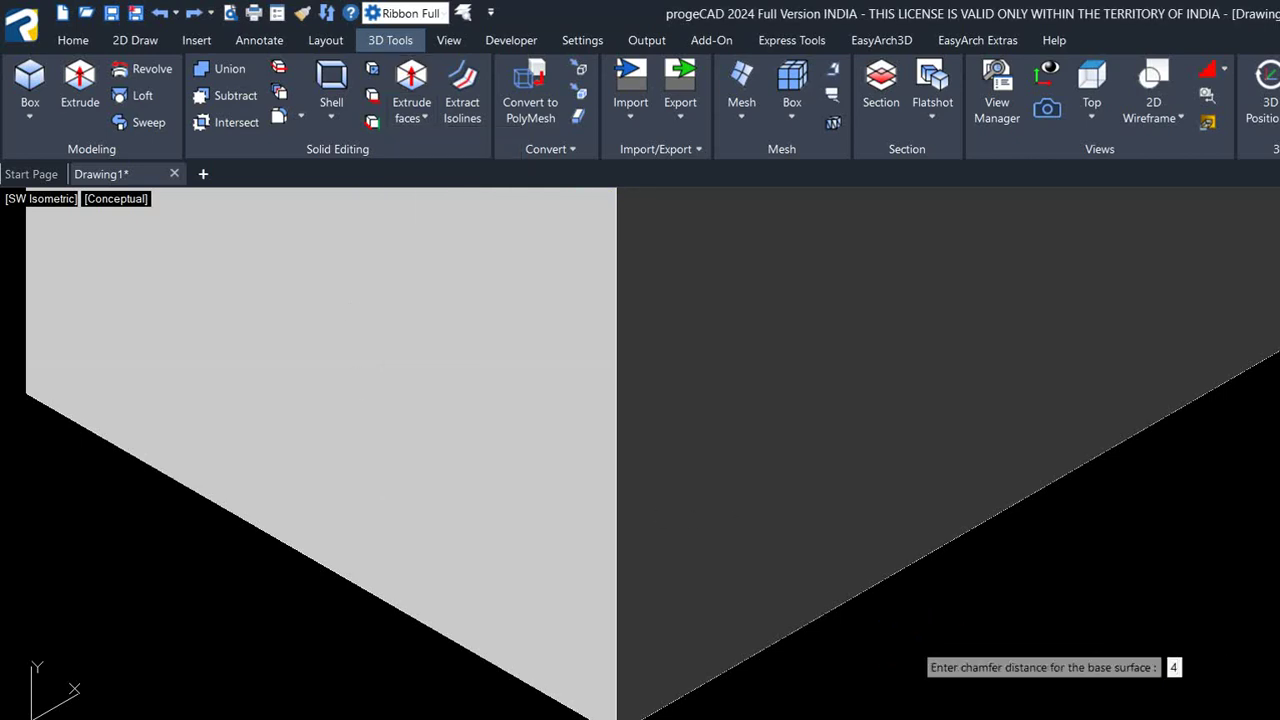
{"action": "key", "text": "Return"}
{"action": "key", "text": "Return"}
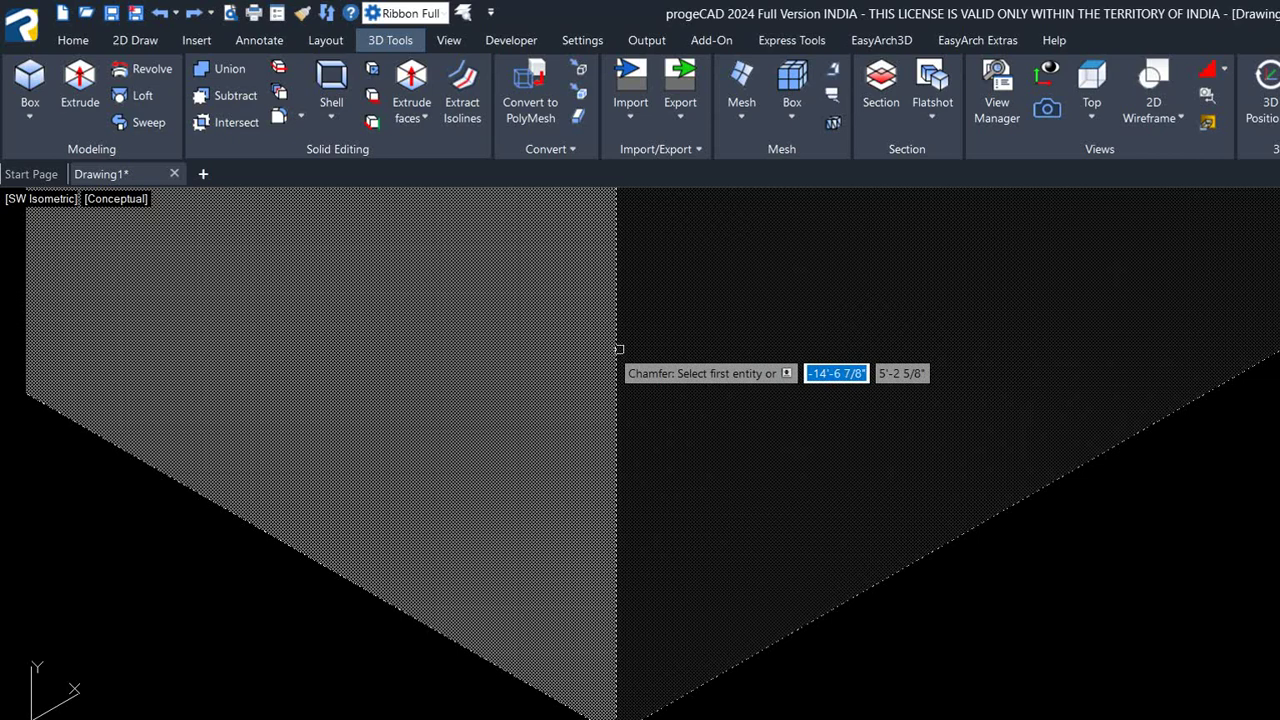
{"action": "left_click", "coordinate": [619, 349]}
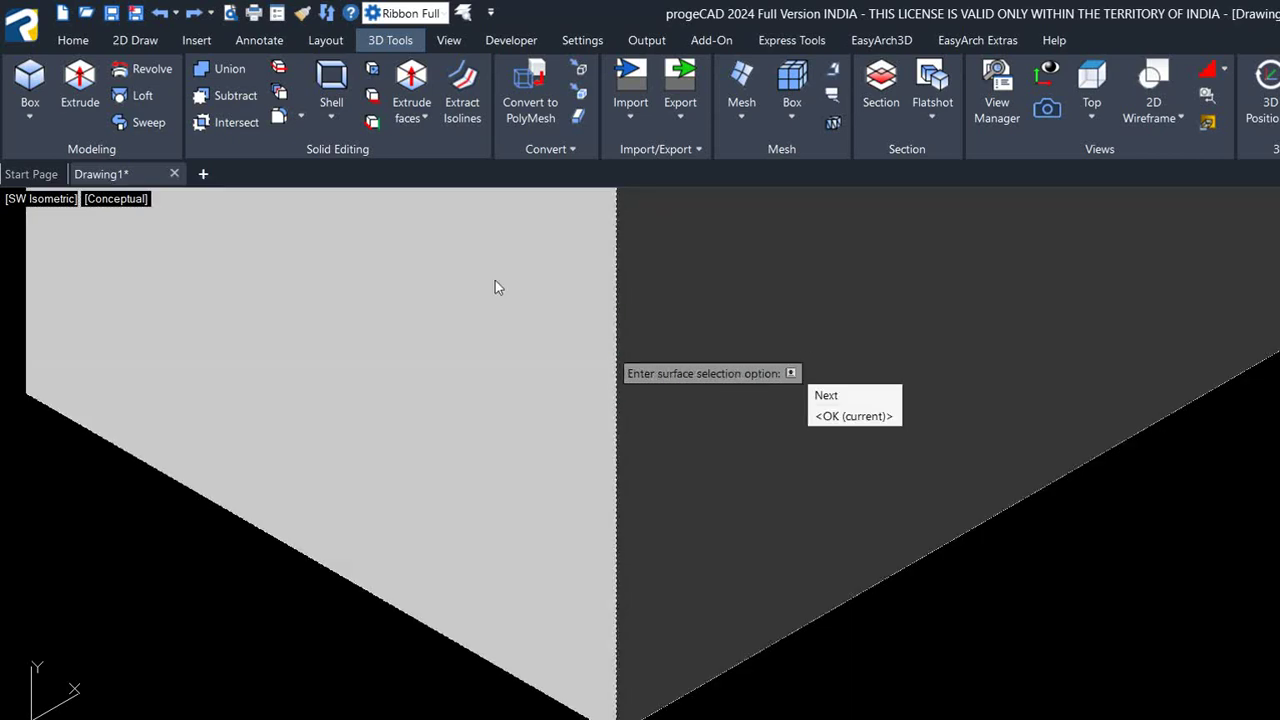
{"action": "key", "text": "Return"}
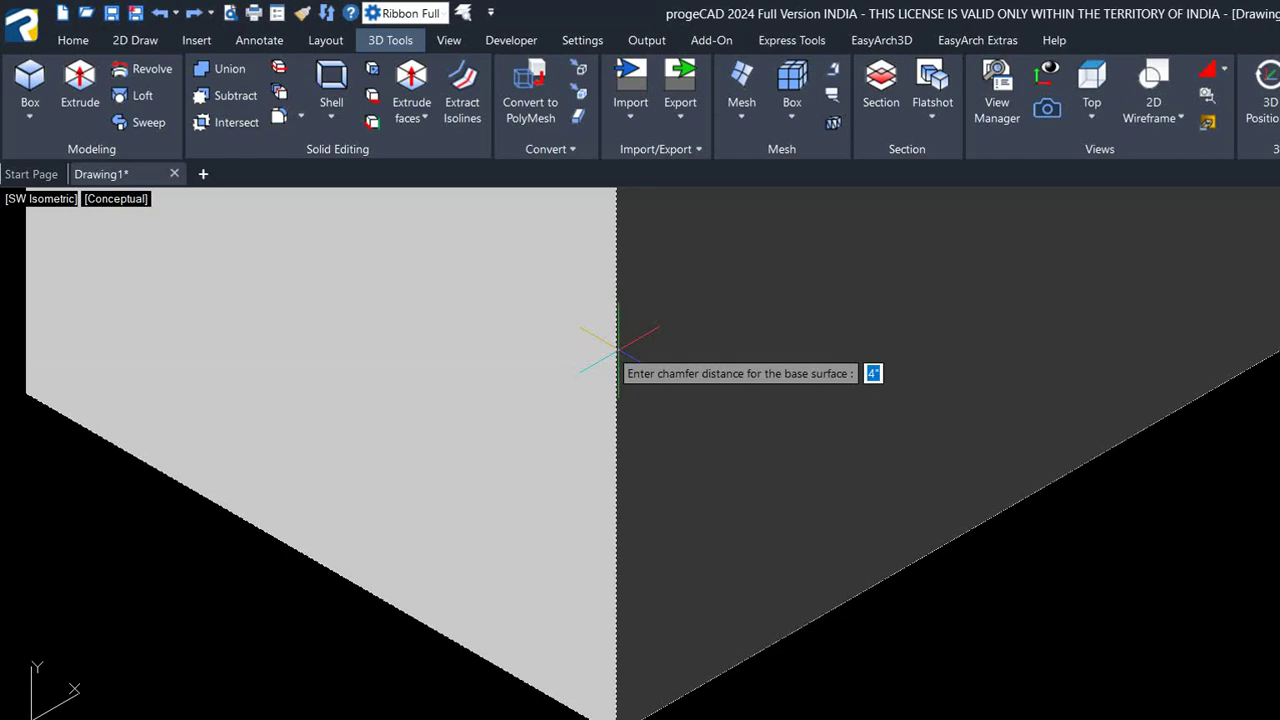
Chamfer the vertical edge with 4-inch distances on both faces.
{"action": "type", "text": "4"}
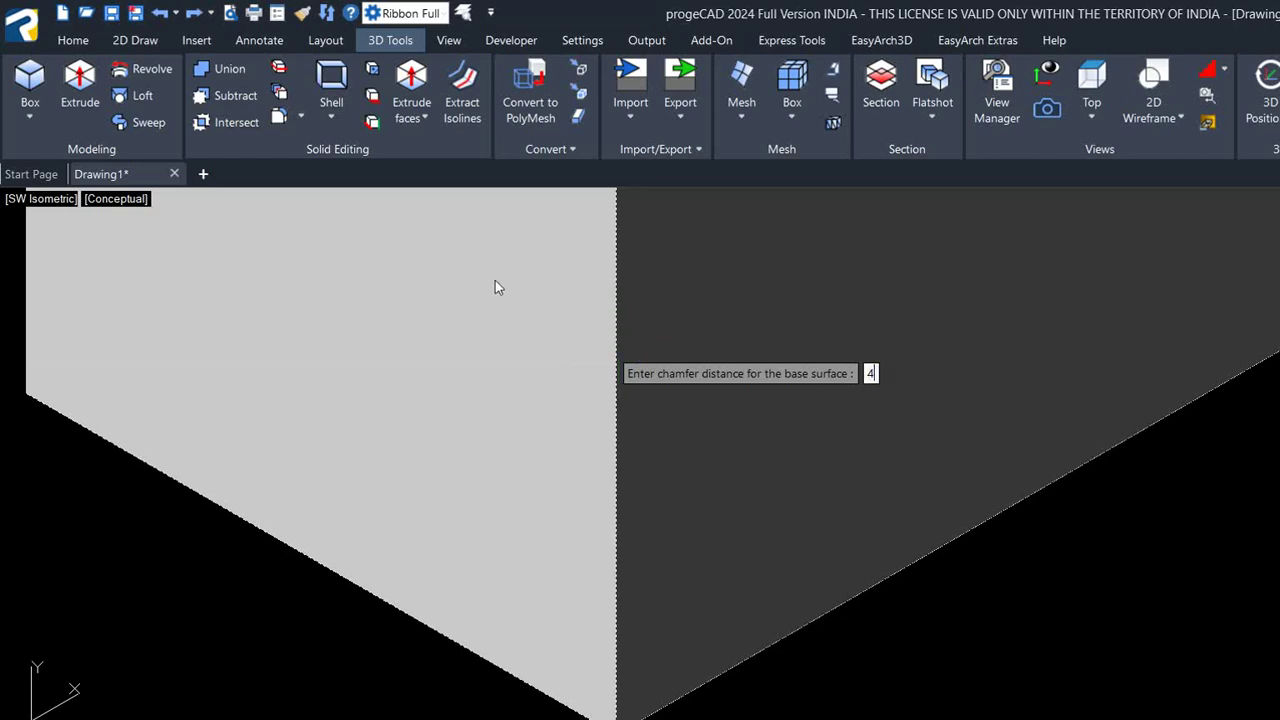
{"action": "key", "text": "Return"}
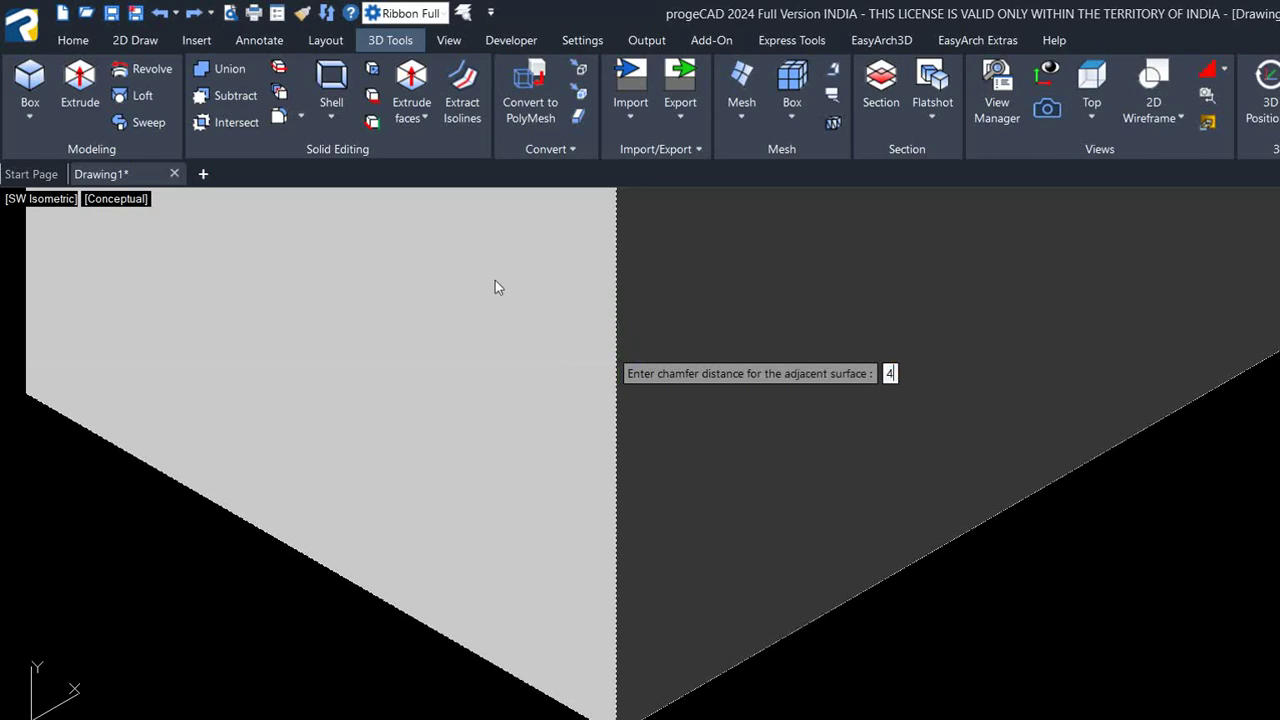
{"action": "key", "text": "Return"}
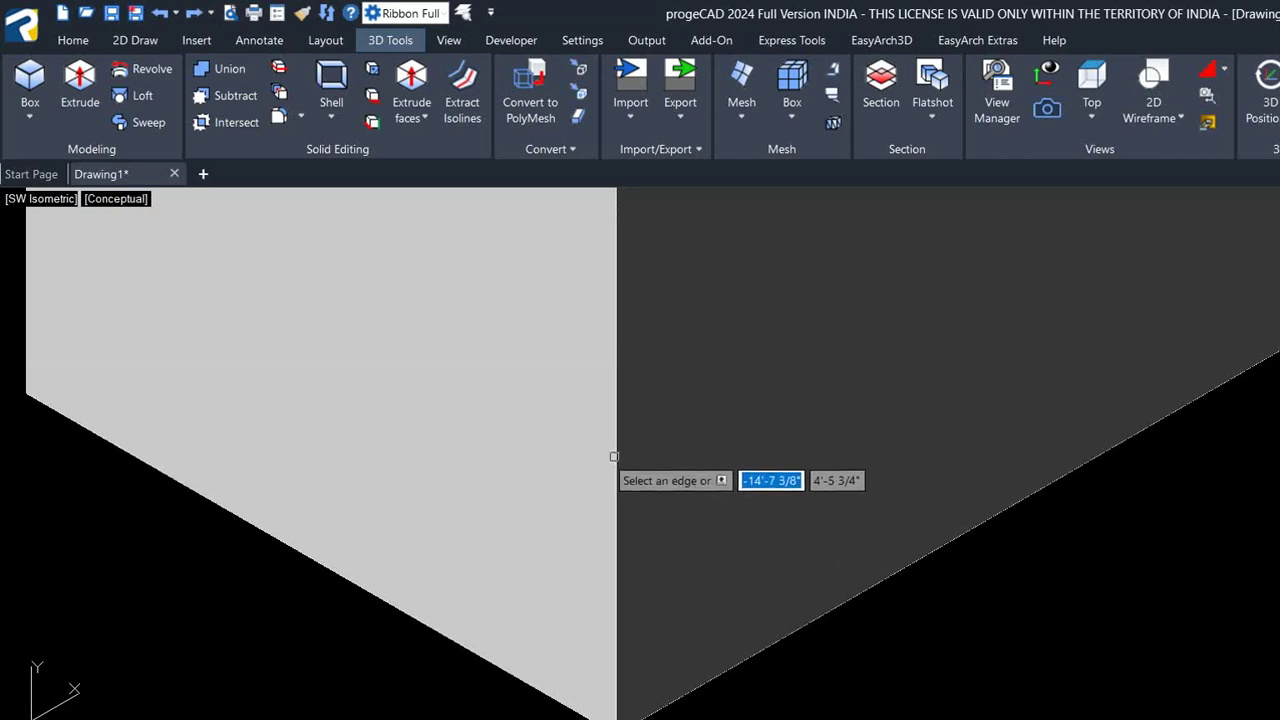
{"action": "left_click", "coordinate": [617, 455]}
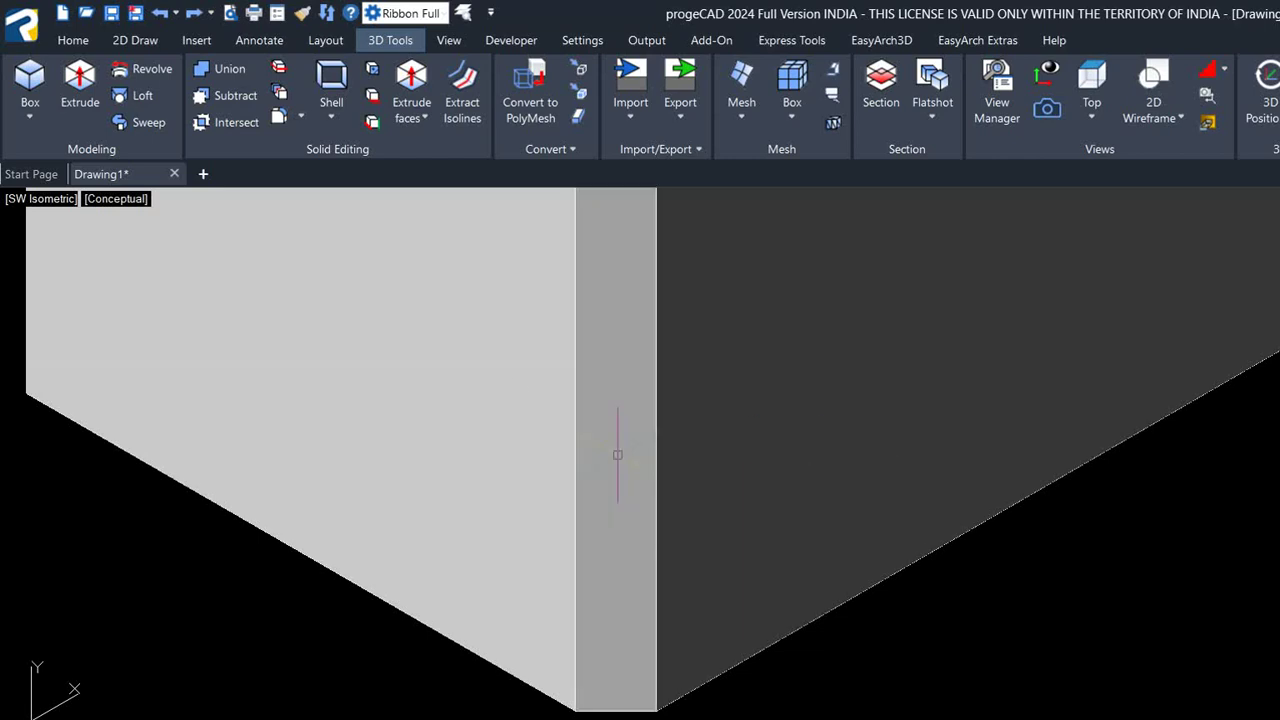
{"action": "scroll", "coordinate": [634, 437], "scroll_direction": "down", "scroll_amount": 3}
{"action": "scroll", "coordinate": [650, 461], "scroll_direction": "down", "scroll_amount": 3}
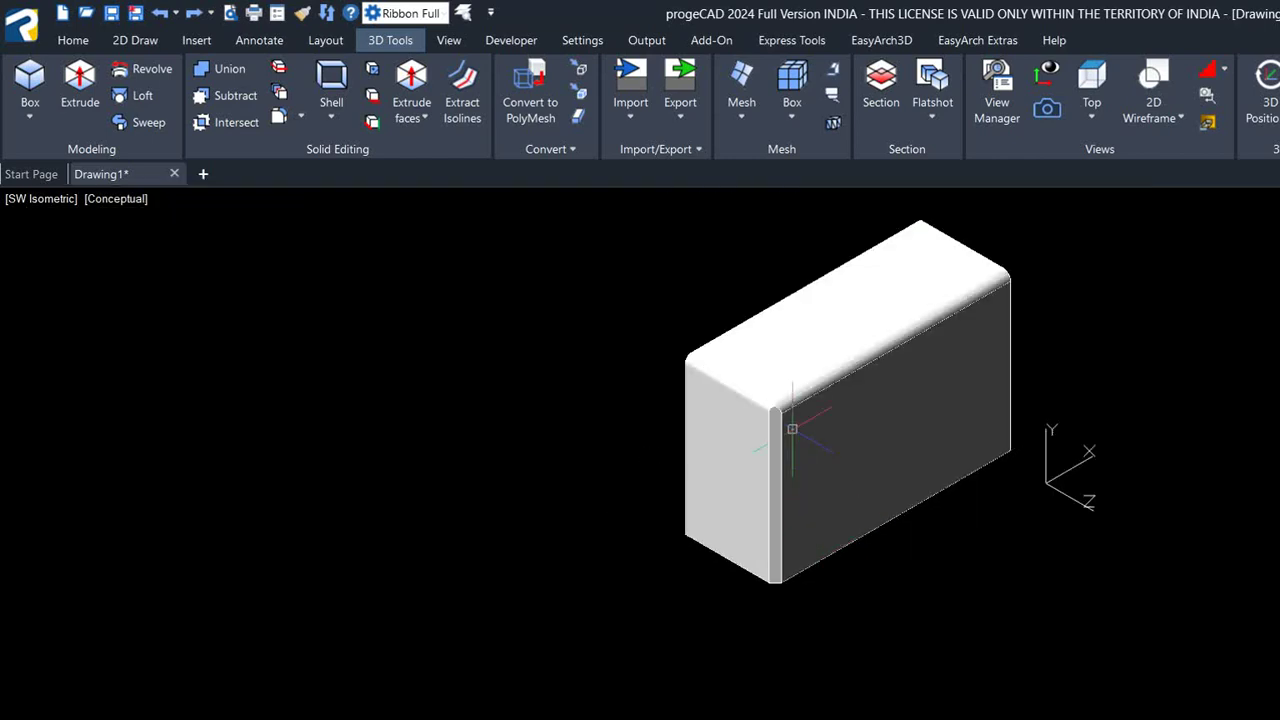
{"action": "scroll", "coordinate": [605, 334], "scroll_direction": "up", "scroll_amount": 3}
{"action": "scroll", "coordinate": [640, 310], "scroll_direction": "up", "scroll_amount": 2}
{"action": "scroll", "coordinate": [624, 400], "scroll_direction": "down", "scroll_amount": 3}
{"action": "scroll", "coordinate": [558, 383], "scroll_direction": "up", "scroll_amount": 2}
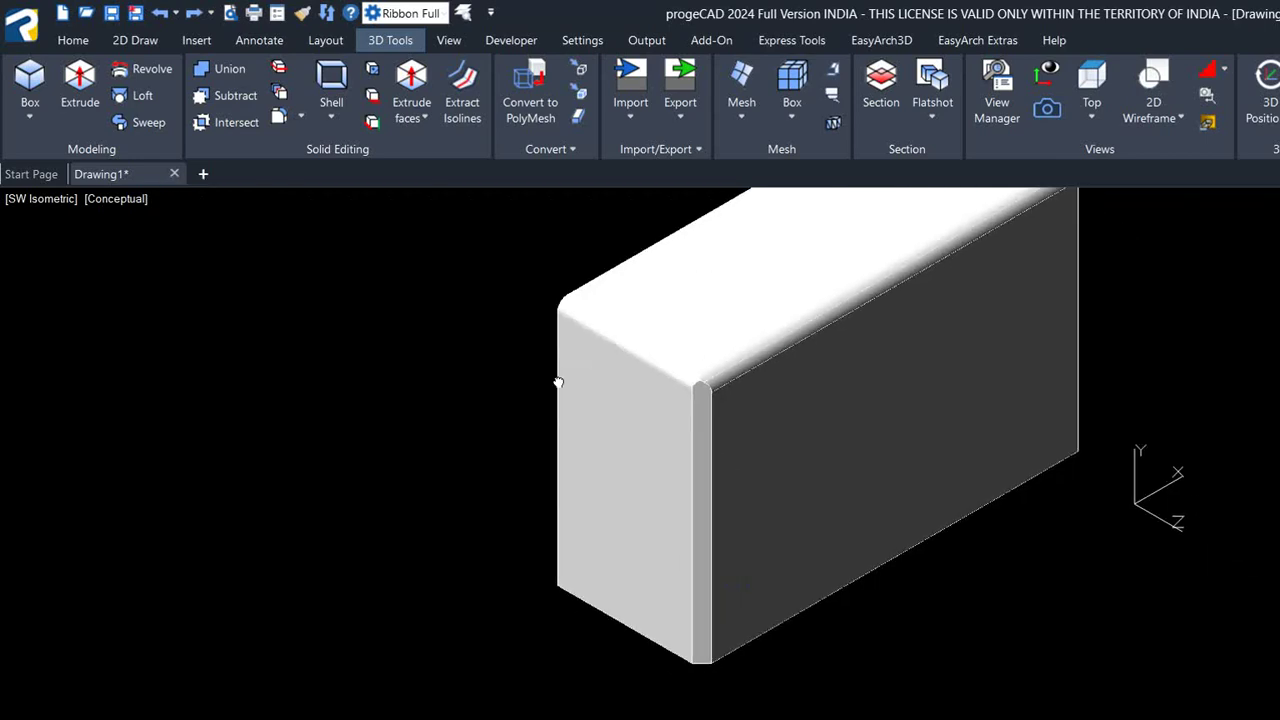
{"action": "middle_click_drag", "start_coordinate": [558, 383], "coordinate": [569, 423]}
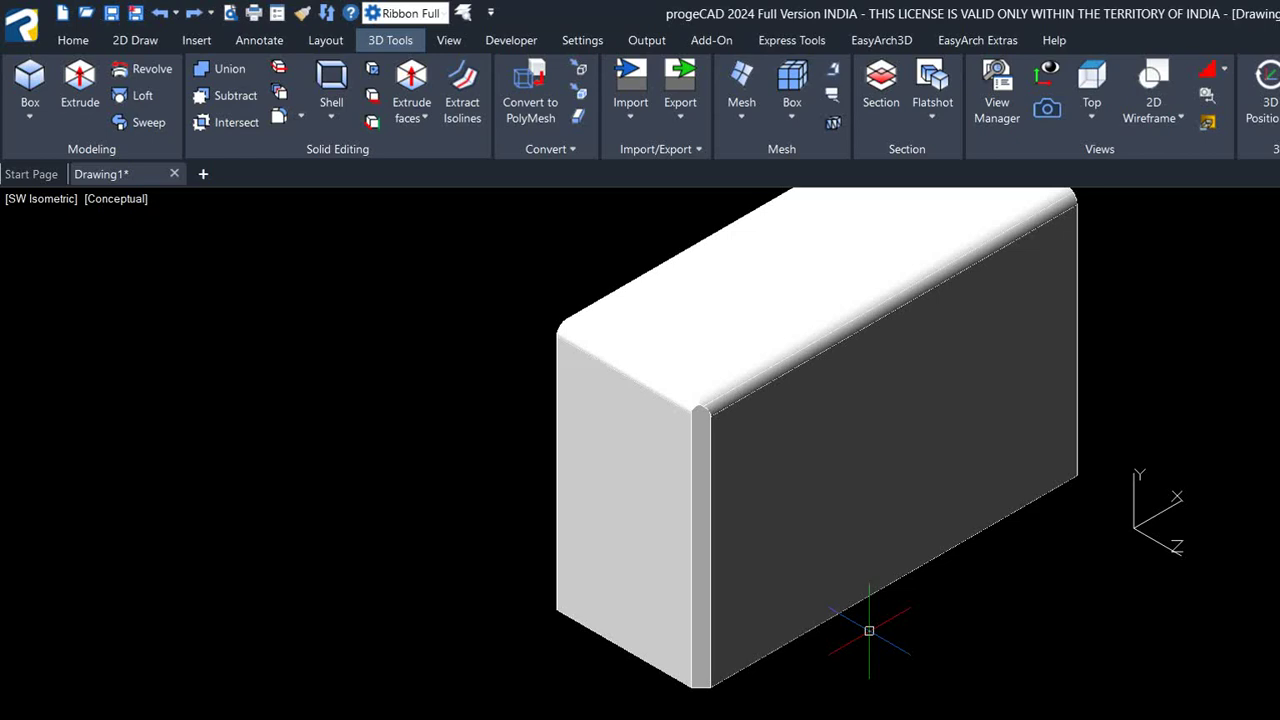
{"action": "mouse_move", "coordinate": [869, 630]}
{"action": "middle_mouse_down", "text": "shift"}
{"action": "mouse_move", "coordinate": [654, 366]}
{"action": "mouse_move", "coordinate": [646, 217]}
{"action": "mouse_move", "coordinate": [651, 251]}
{"action": "middle_mouse_up", "text": "shift"}
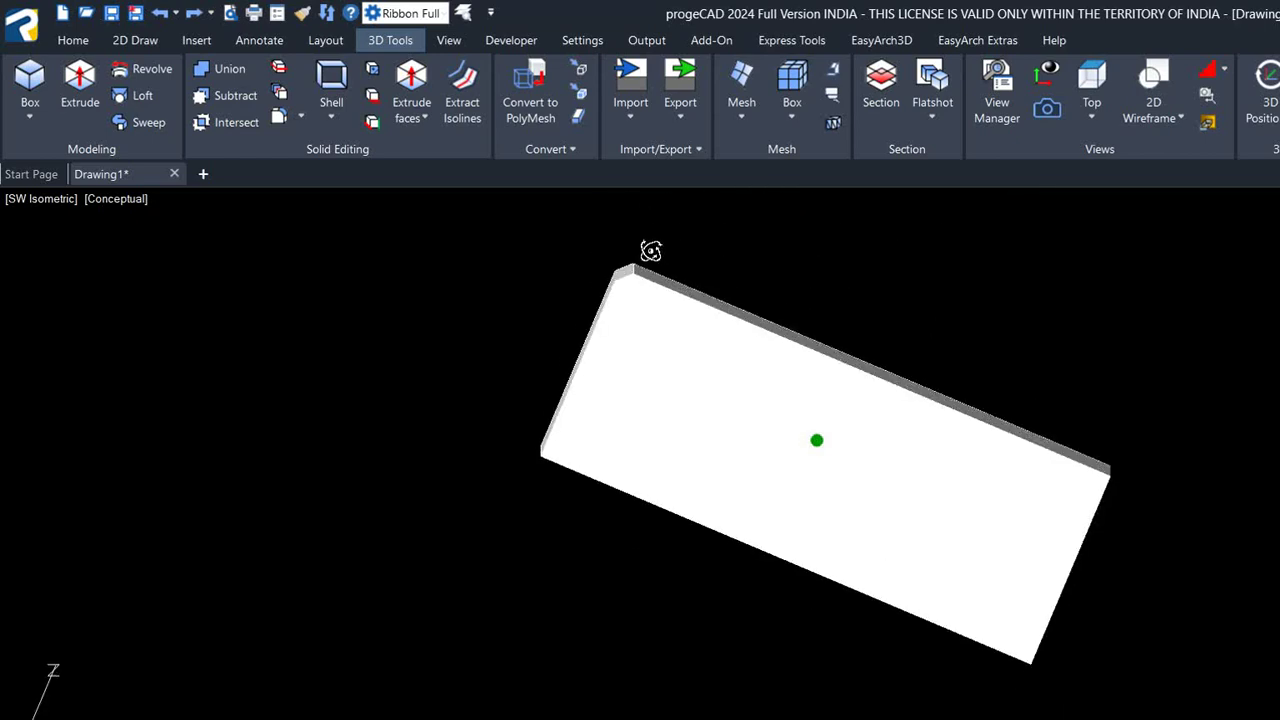
Shell the box into a thin-walled container with its top face open.
{"action": "left_click", "coordinate": [331, 85]}
{"action": "mouse_move", "coordinate": [680, 700]}
{"action": "middle_mouse_down", "text": "shift"}
{"action": "mouse_move", "coordinate": [563, 442]}
{"action": "mouse_move", "coordinate": [574, 374]}
{"action": "mouse_move", "coordinate": [800, 480]}
{"action": "middle_mouse_up", "text": "shift"}
{"action": "left_click", "coordinate": [880, 440]}
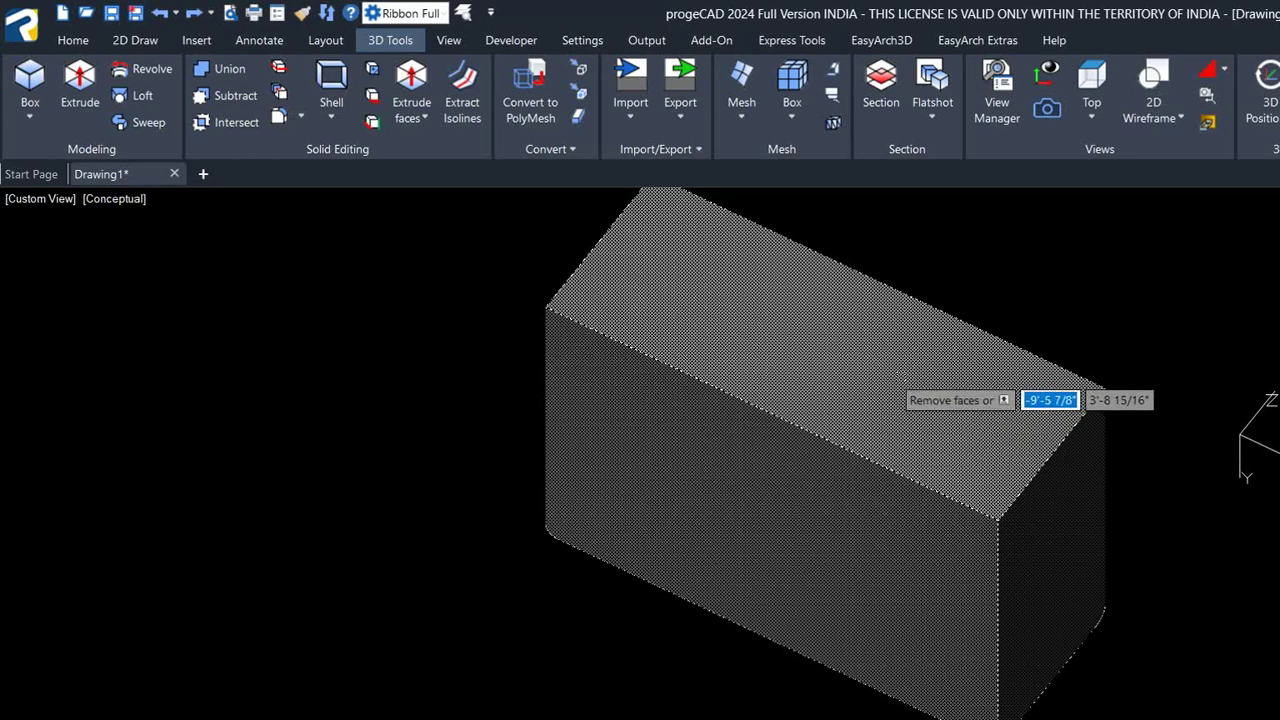
{"action": "key", "text": "Return"}
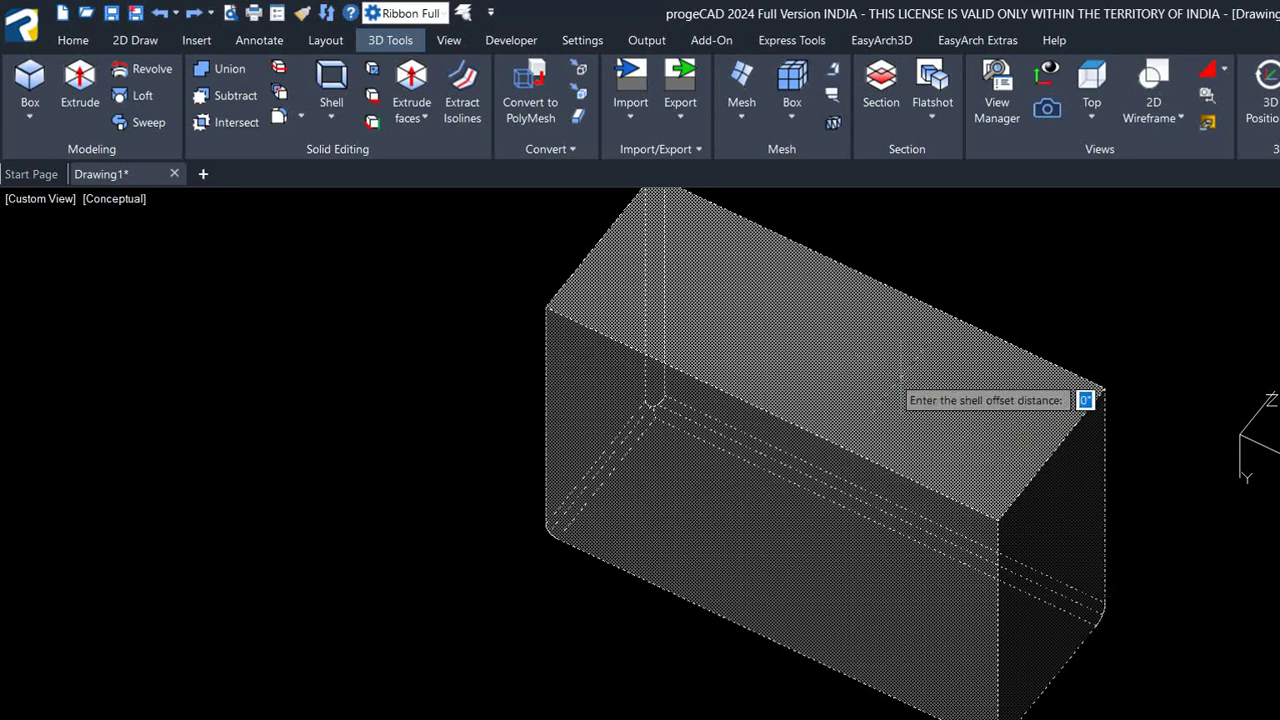
{"action": "key", "text": "Return"}
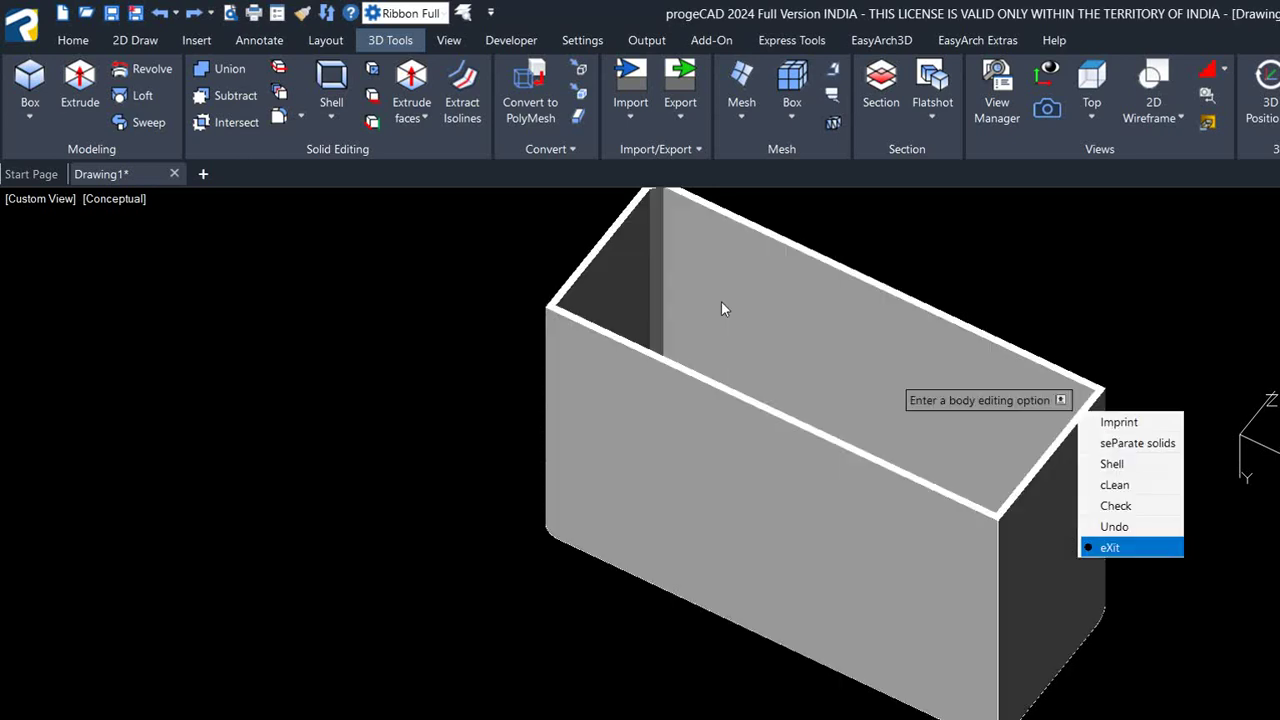
{"action": "key", "text": "Return"}
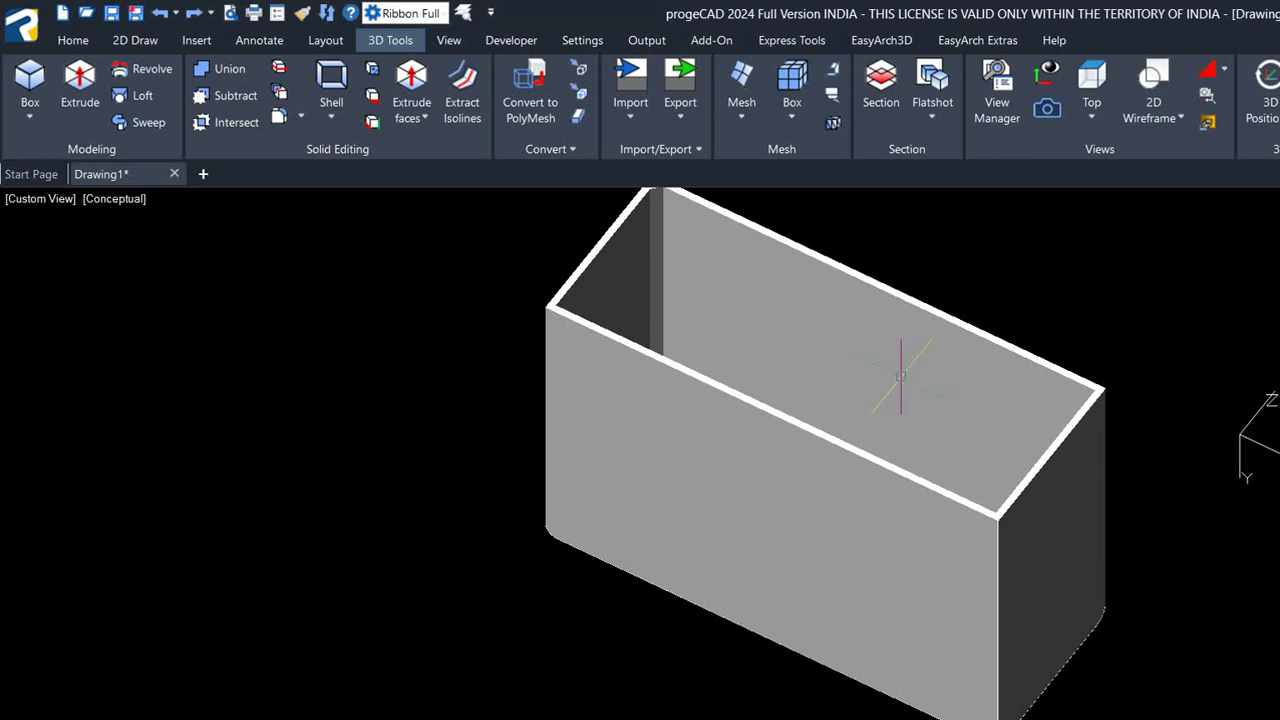
{"action": "mouse_move", "coordinate": [824, 364]}
{"action": "middle_mouse_down", "text": "shift"}
{"action": "mouse_move", "coordinate": [626, 303]}
{"action": "mouse_move", "coordinate": [614, 386]}
{"action": "mouse_move", "coordinate": [622, 275]}
{"action": "mouse_move", "coordinate": [691, 251]}
{"action": "mouse_move", "coordinate": [837, 289]}
{"action": "mouse_move", "coordinate": [854, 420]}
{"action": "mouse_move", "coordinate": [754, 413]}
{"action": "mouse_move", "coordinate": [723, 286]}
{"action": "mouse_move", "coordinate": [740, 240]}
{"action": "mouse_move", "coordinate": [657, 229]}
{"action": "mouse_move", "coordinate": [591, 248]}
{"action": "mouse_move", "coordinate": [580, 277]}
{"action": "mouse_move", "coordinate": [594, 243]}
{"action": "middle_mouse_up", "text": "shift"}
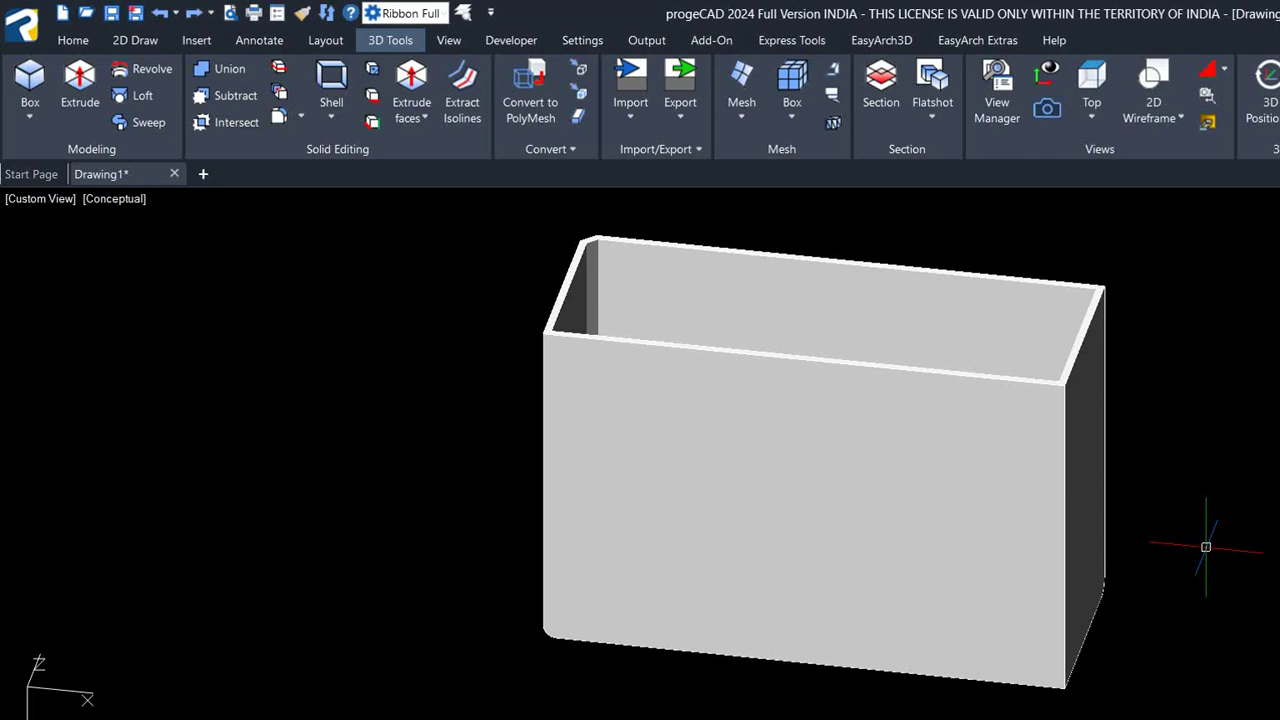
{"action": "mouse_move", "coordinate": [880, 555]}
{"action": "middle_mouse_down", "text": "shift"}
{"action": "mouse_move", "coordinate": [732, 224]}
{"action": "mouse_move", "coordinate": [811, 271]}
{"action": "mouse_move", "coordinate": [980, 314]}
{"action": "mouse_move", "coordinate": [806, 329]}
{"action": "mouse_move", "coordinate": [689, 399]}
{"action": "middle_mouse_up", "text": "shift"}
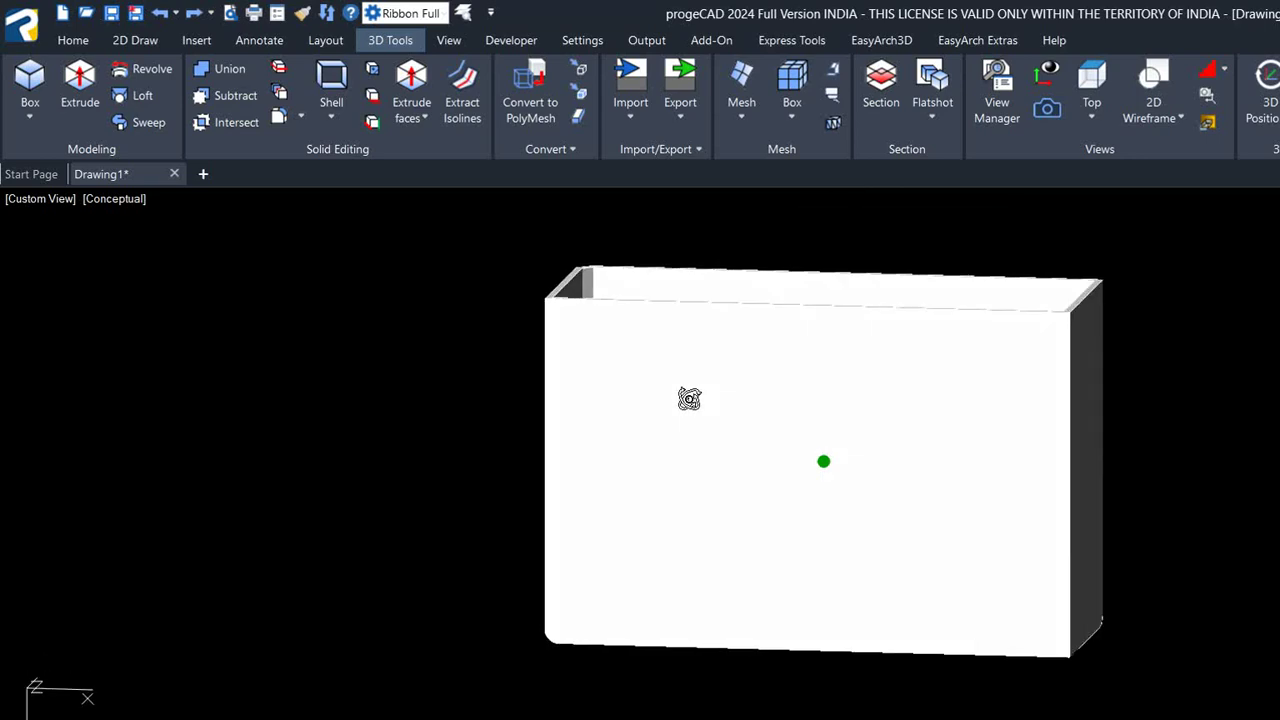
In Top view with 2D Wireframe, draw a circle inside the box outline, then orbit to 3D.
{"action": "left_click", "coordinate": [40, 198]}
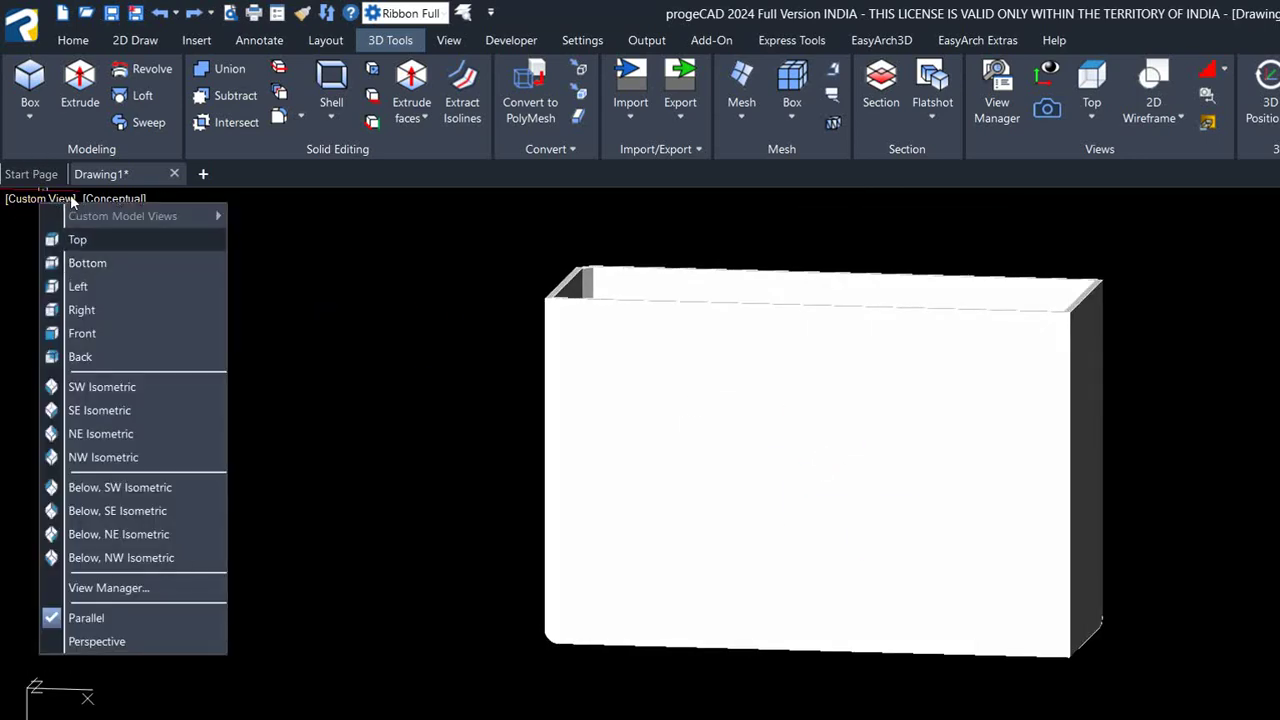
{"action": "left_click", "coordinate": [80, 237]}
{"action": "scroll", "coordinate": [415, 337], "scroll_direction": "down", "scroll_amount": 5}
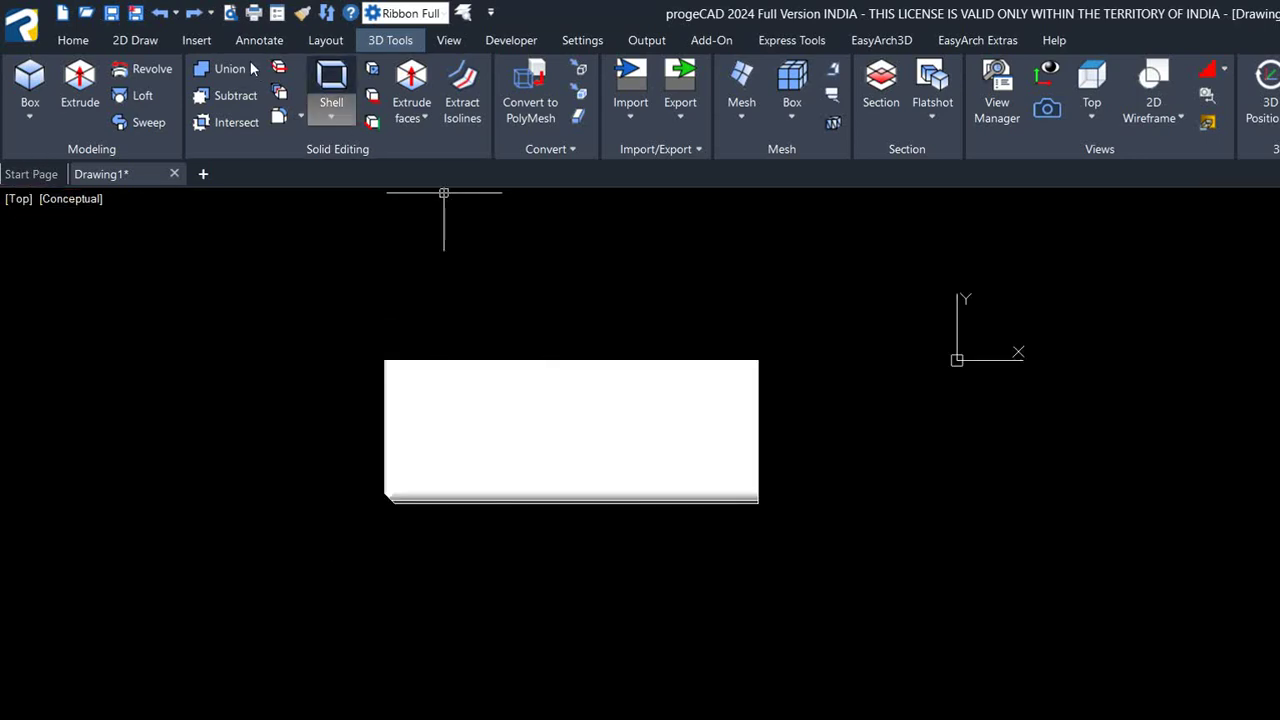
{"action": "left_click", "coordinate": [100, 42]}
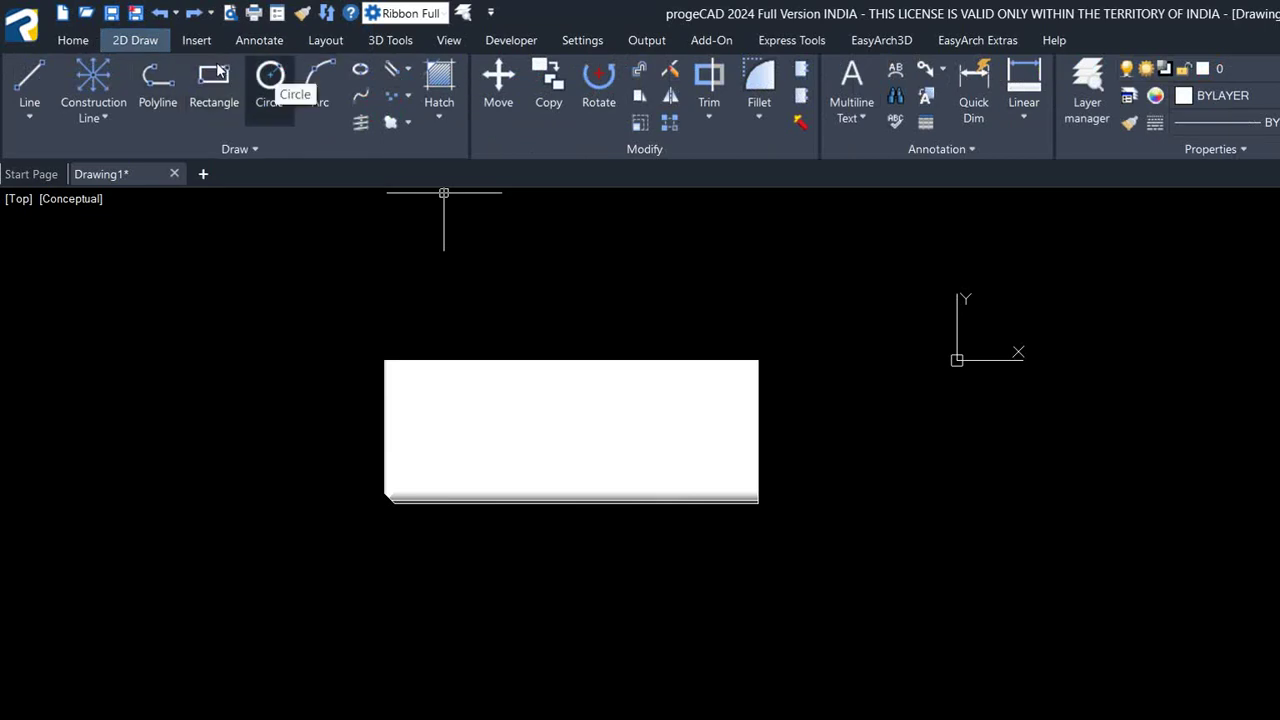
{"action": "left_click", "coordinate": [272, 85]}
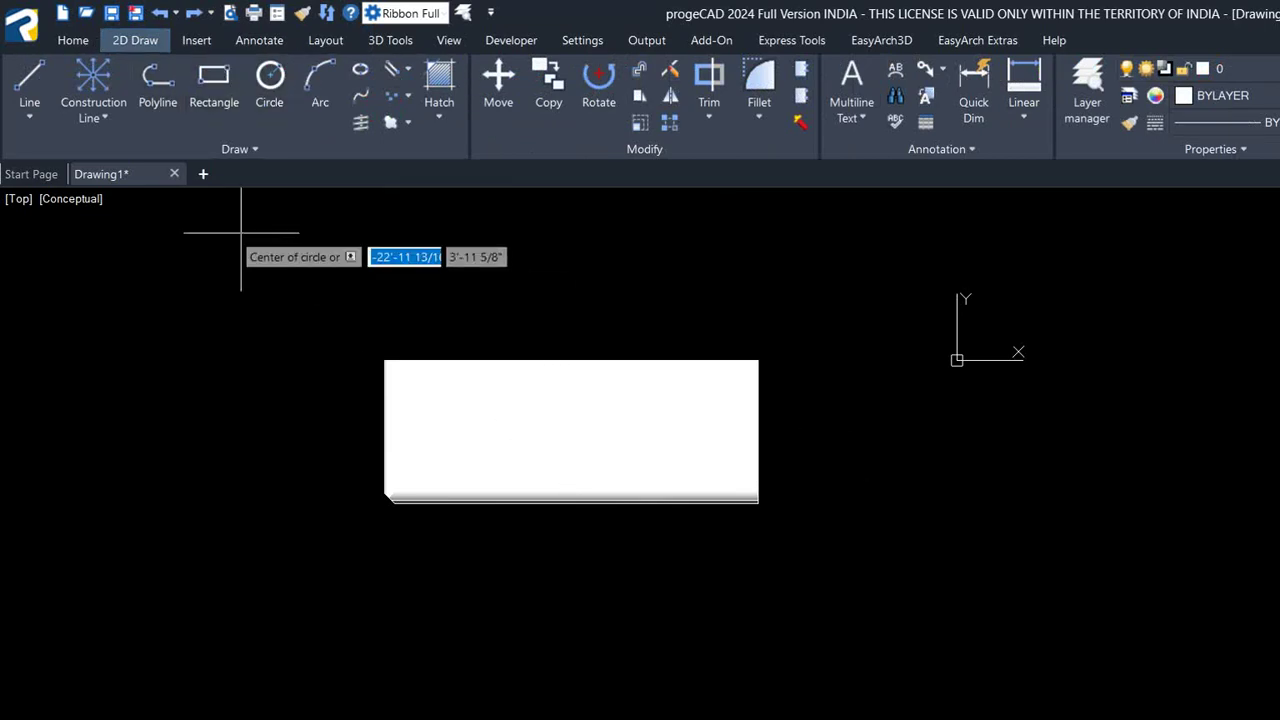
{"action": "left_click", "coordinate": [70, 198]}
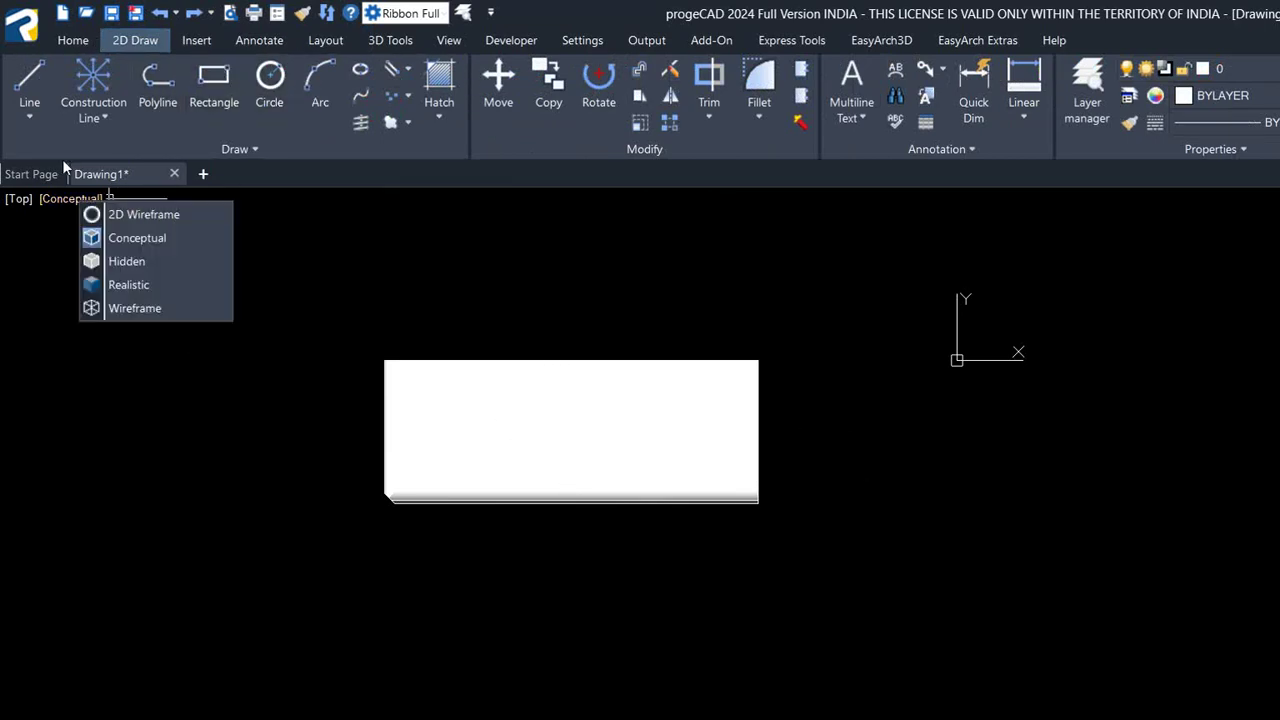
{"action": "left_click", "coordinate": [112, 211]}
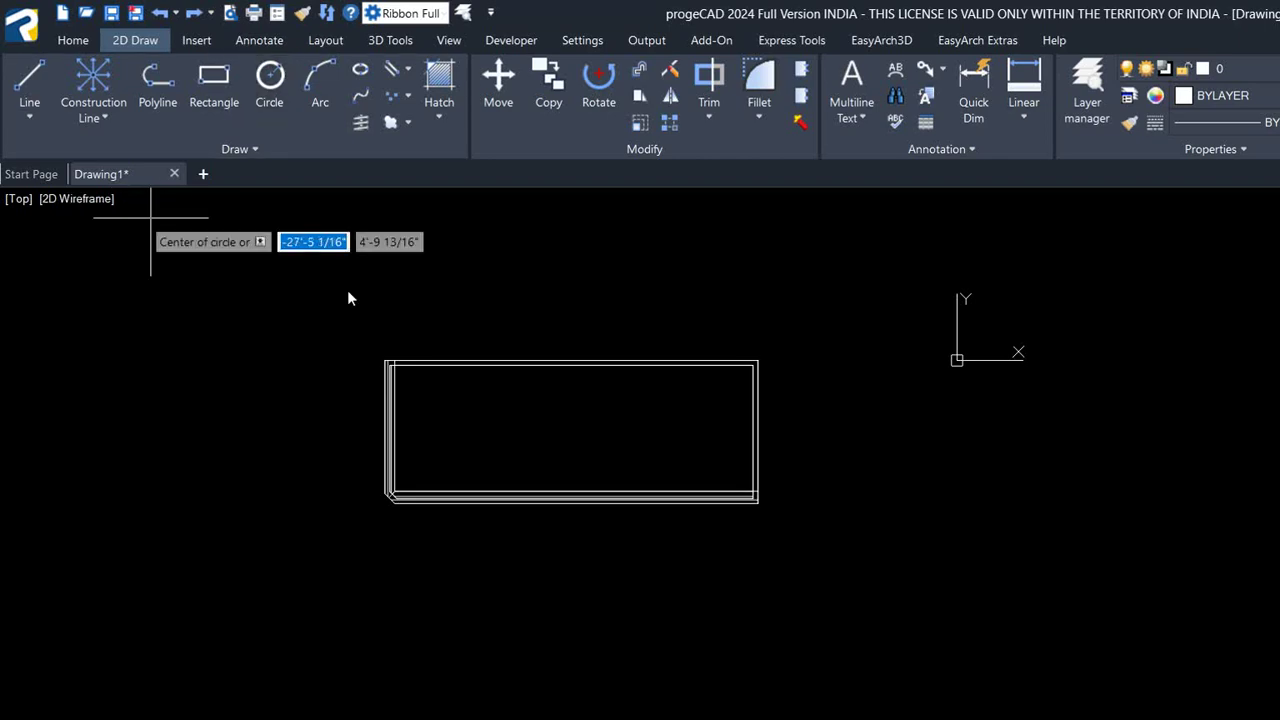
{"action": "left_click", "coordinate": [564, 421]}
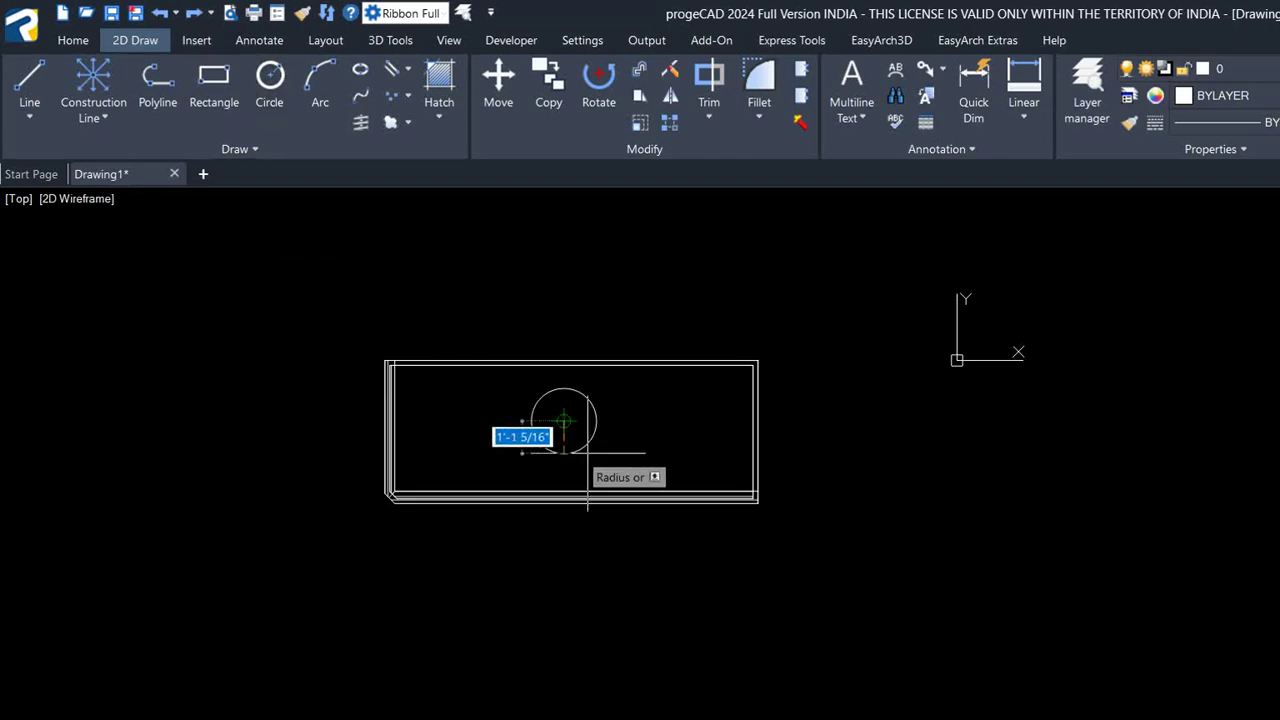
{"action": "left_click", "coordinate": [578, 448]}
{"action": "mouse_move", "coordinate": [929, 450]}
{"action": "middle_mouse_down", "text": "shift"}
{"action": "mouse_move", "coordinate": [563, 380]}
{"action": "mouse_move", "coordinate": [457, 337]}
{"action": "mouse_move", "coordinate": [311, 426]}
{"action": "mouse_move", "coordinate": [302, 464]}
{"action": "mouse_move", "coordinate": [397, 503]}
{"action": "mouse_move", "coordinate": [686, 491]}
{"action": "mouse_move", "coordinate": [707, 479]}
{"action": "mouse_move", "coordinate": [711, 420]}
{"action": "mouse_move", "coordinate": [694, 491]}
{"action": "middle_mouse_up", "text": "shift"}
{"action": "middle_click_drag", "start_coordinate": [791, 625], "coordinate": [803, 572]}
{"action": "type", "text": "e"}
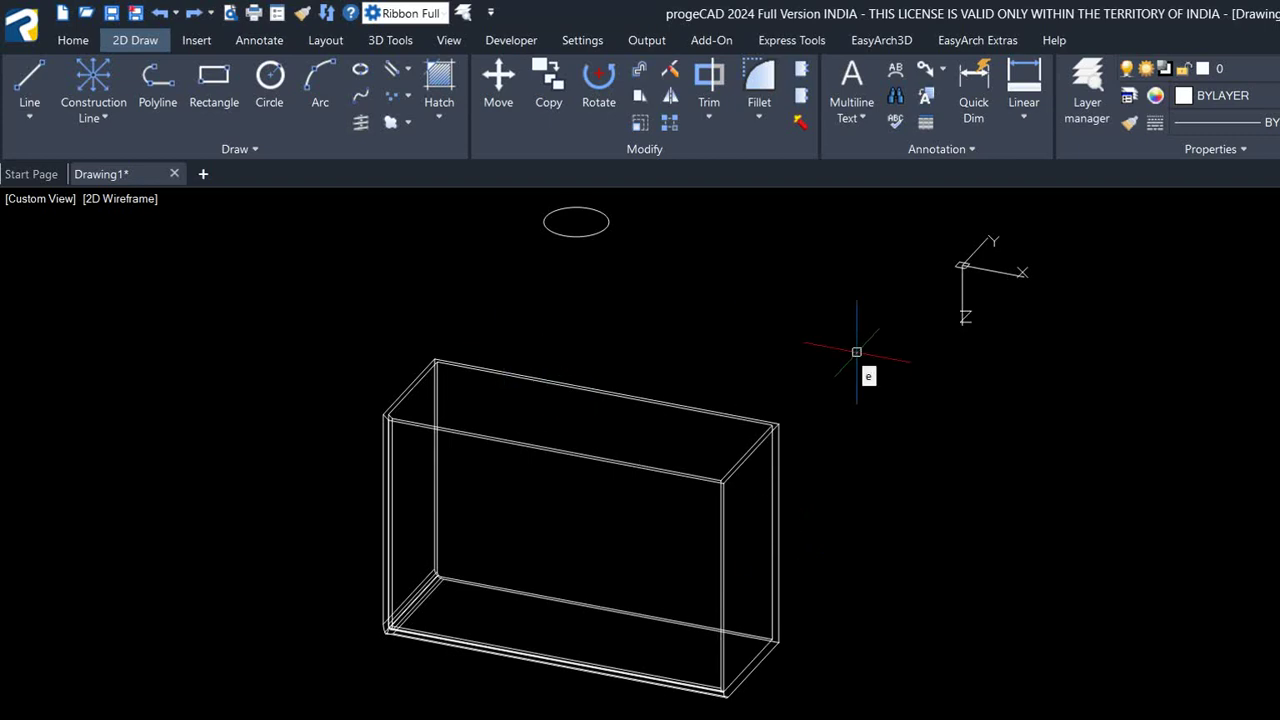
Extrude the circle with EXT into a tall cylinder running through the box.
{"action": "type", "text": "xt"}
{"action": "key", "text": "Return"}
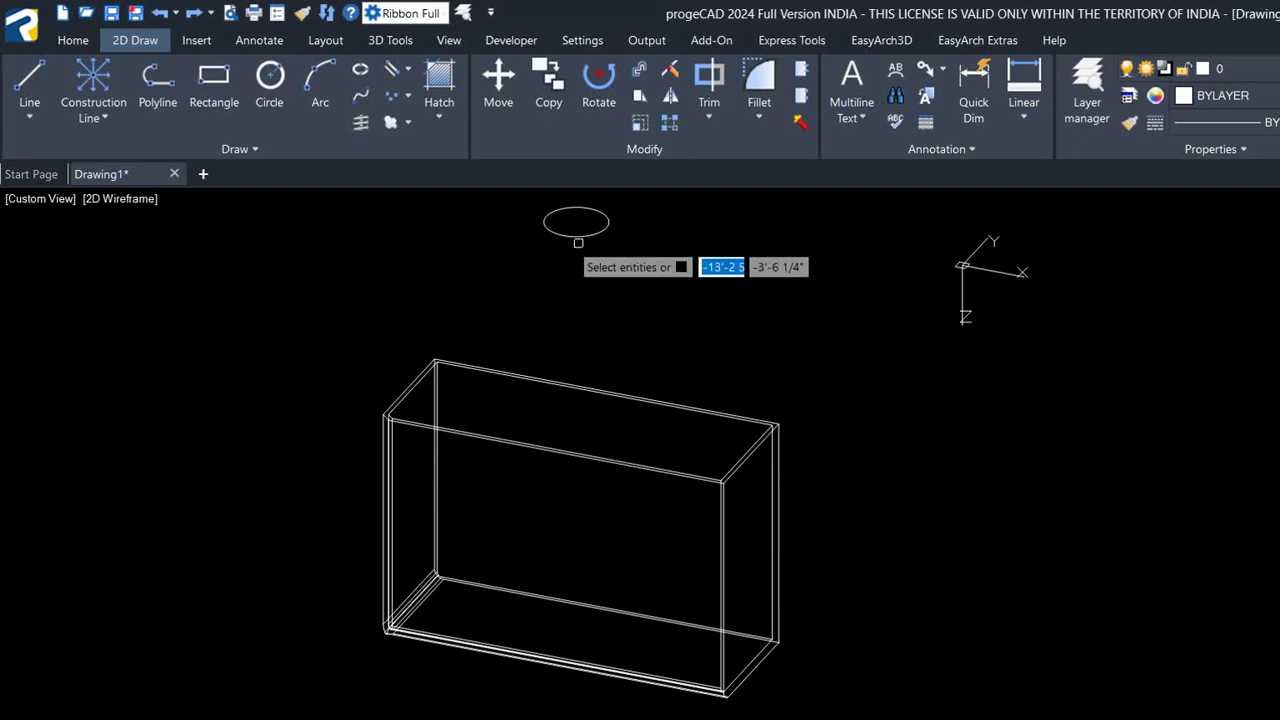
{"action": "left_click", "coordinate": [577, 232]}
{"action": "key", "text": "Return"}
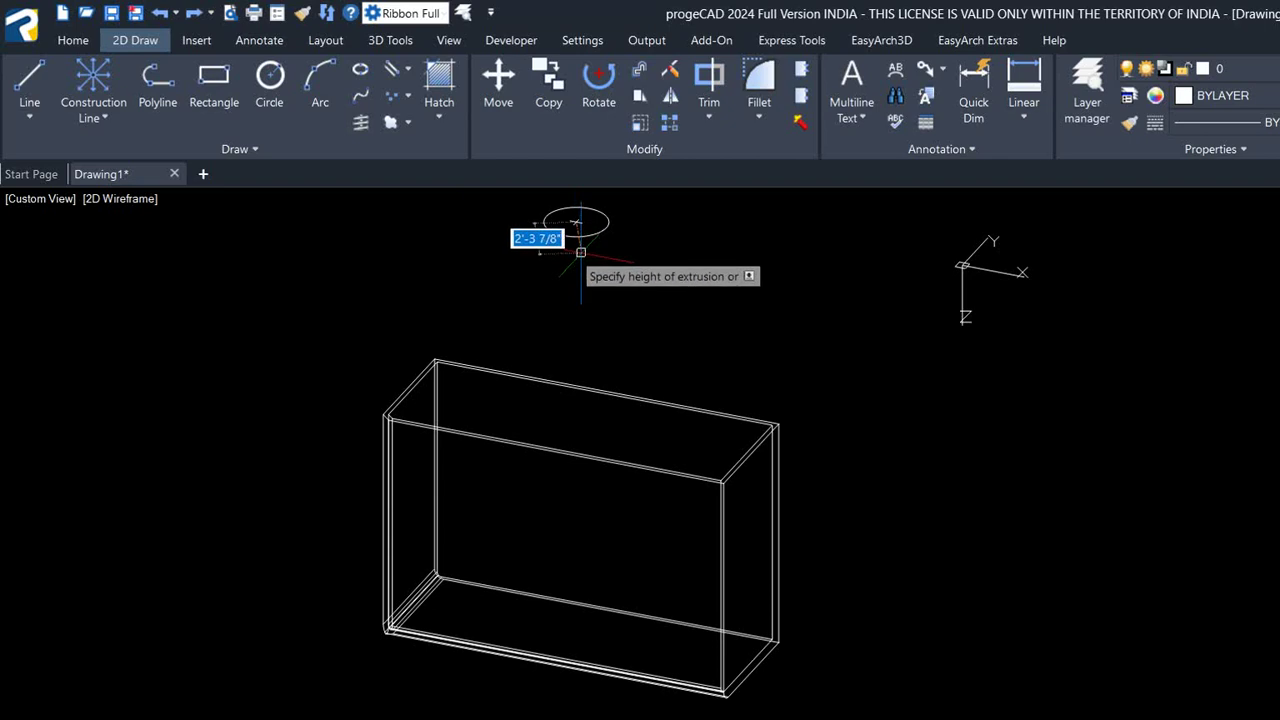
{"action": "left_click", "coordinate": [560, 665]}
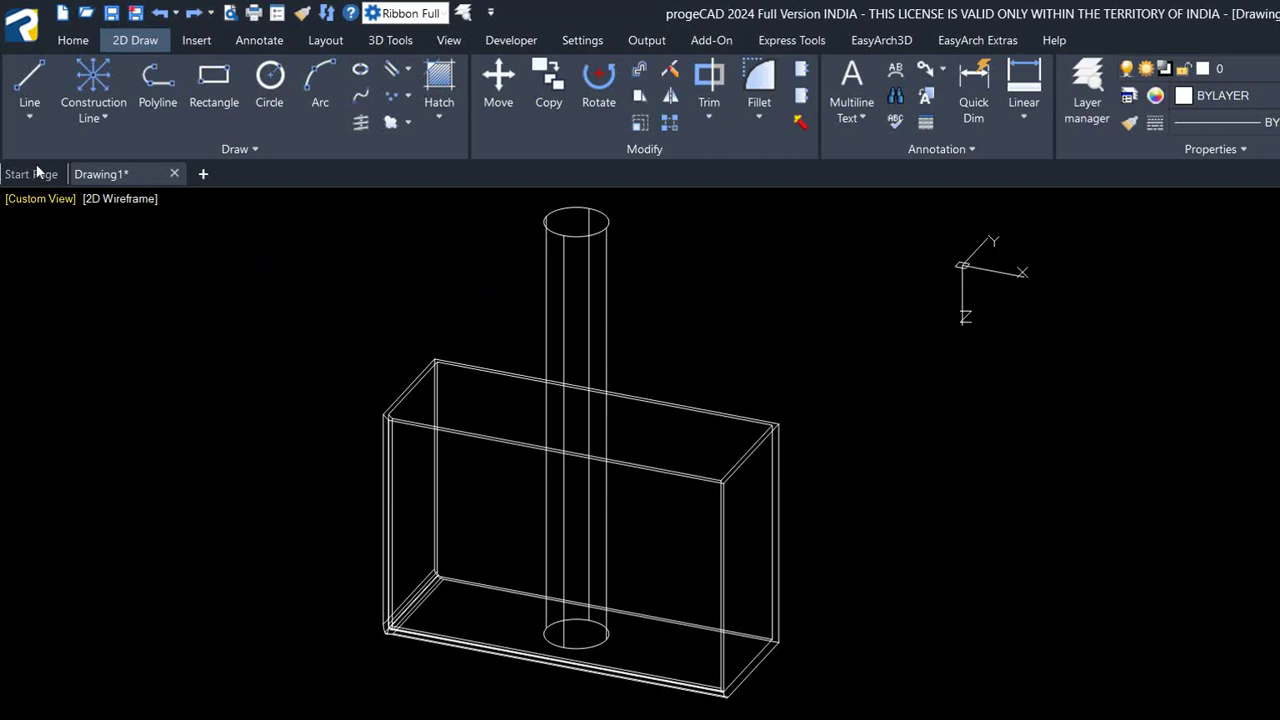
Switch to the Conceptual visual style and orbit to view the model from above.
{"action": "left_click", "coordinate": [120, 199]}
{"action": "left_click", "coordinate": [150, 231]}
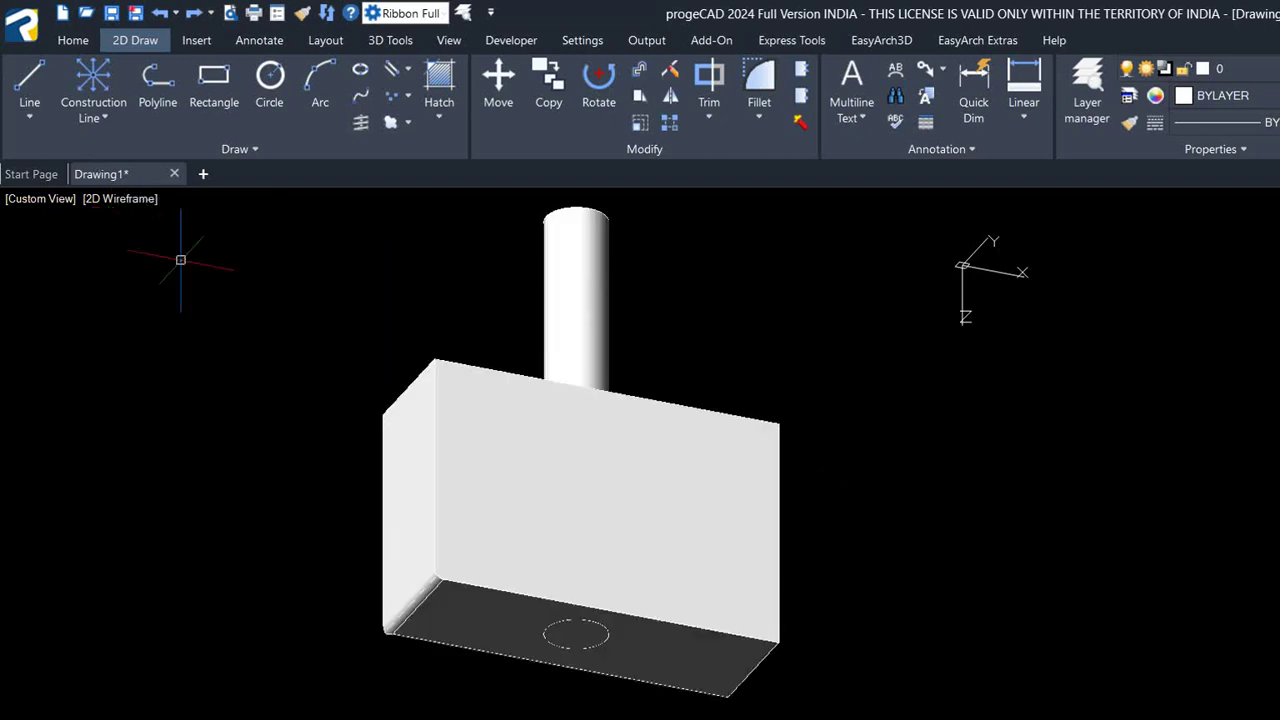
{"action": "mouse_move", "coordinate": [648, 412]}
{"action": "middle_mouse_down", "text": "shift"}
{"action": "mouse_move", "coordinate": [567, 487]}
{"action": "mouse_move", "coordinate": [534, 469]}
{"action": "mouse_move", "coordinate": [526, 371]}
{"action": "mouse_move", "coordinate": [563, 346]}
{"action": "mouse_move", "coordinate": [438, 313]}
{"action": "mouse_move", "coordinate": [443, 274]}
{"action": "mouse_move", "coordinate": [543, 251]}
{"action": "mouse_move", "coordinate": [507, 356]}
{"action": "mouse_move", "coordinate": [517, 460]}
{"action": "mouse_move", "coordinate": [497, 340]}
{"action": "middle_mouse_up", "text": "shift"}
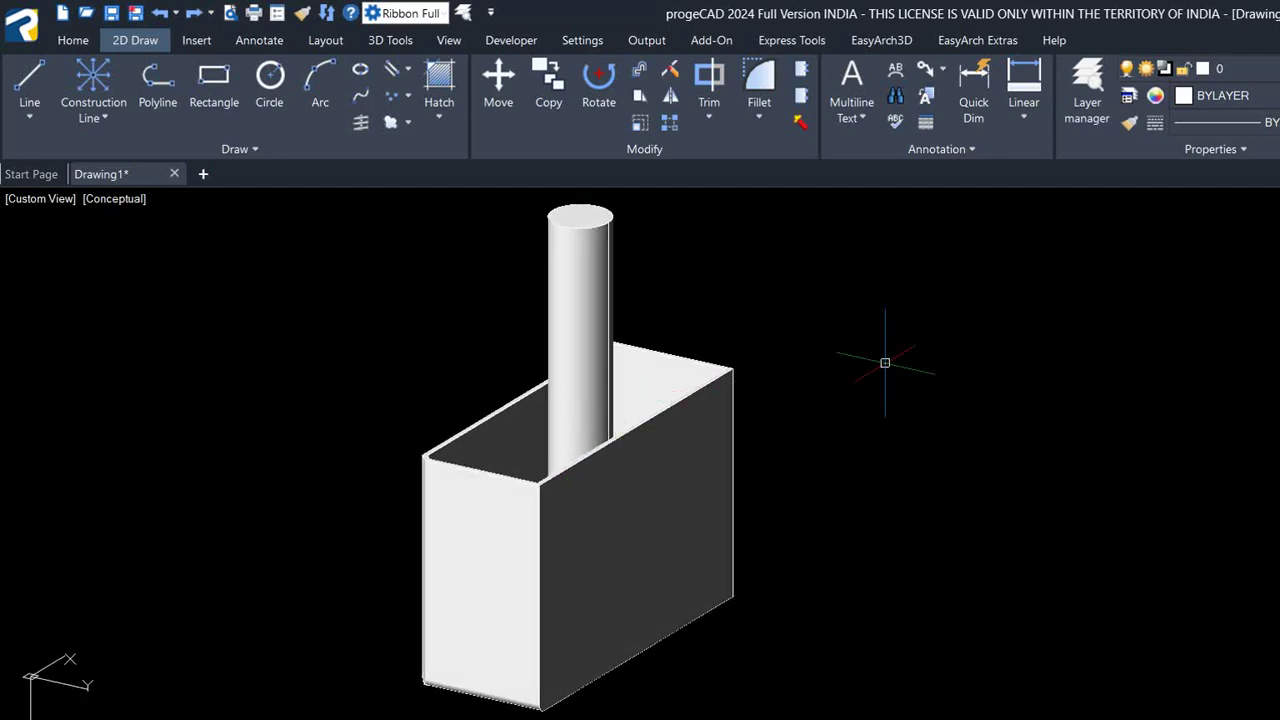
Orbit into the open box and try the Union and Subtract tools on the 3D Tools tab.
{"action": "mouse_move", "coordinate": [885, 362]}
{"action": "middle_mouse_down", "text": "shift"}
{"action": "mouse_move", "coordinate": [569, 343]}
{"action": "mouse_move", "coordinate": [551, 391]}
{"action": "mouse_move", "coordinate": [533, 363]}
{"action": "middle_mouse_up", "text": "shift"}
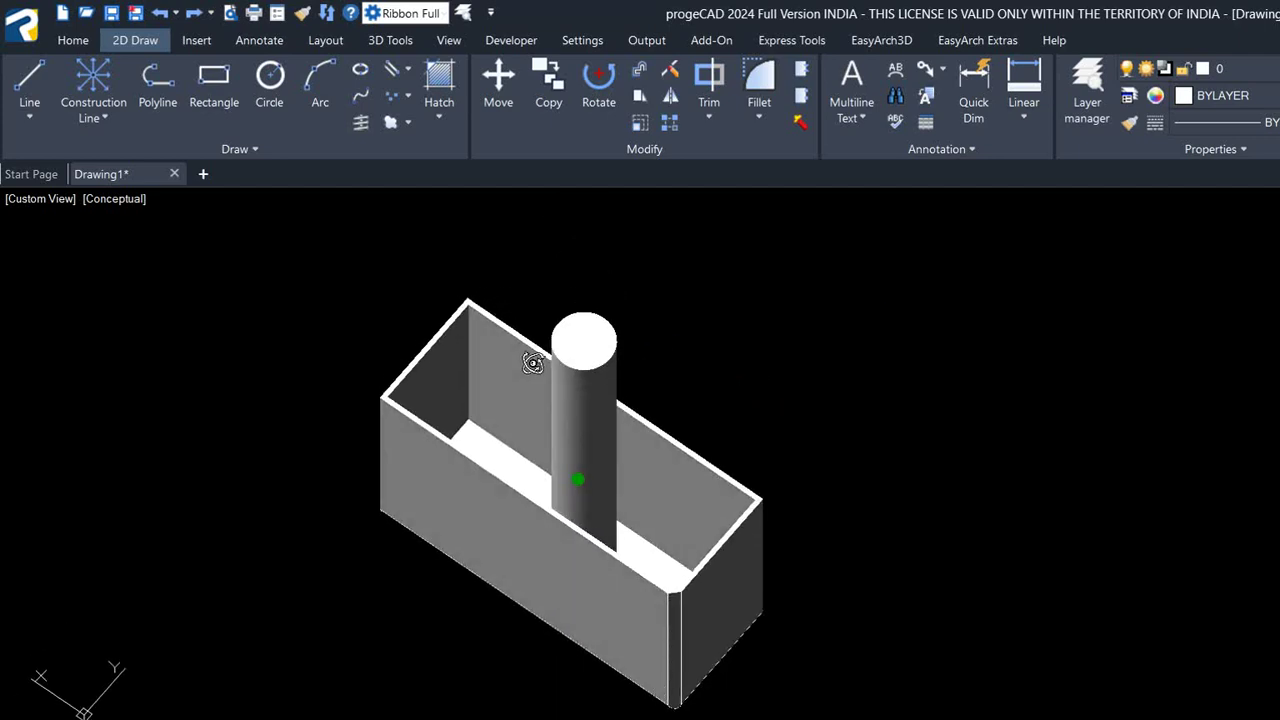
{"action": "left_click", "coordinate": [389, 40]}
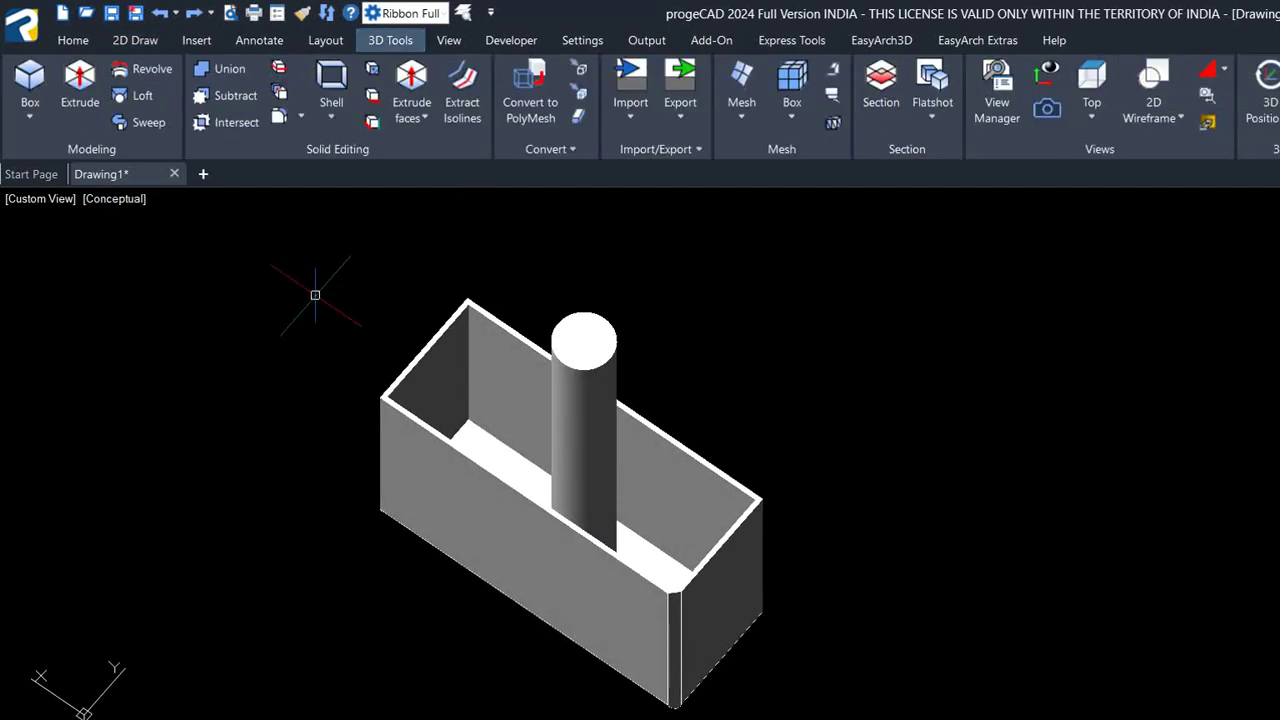
{"action": "left_click", "coordinate": [190, 65]}
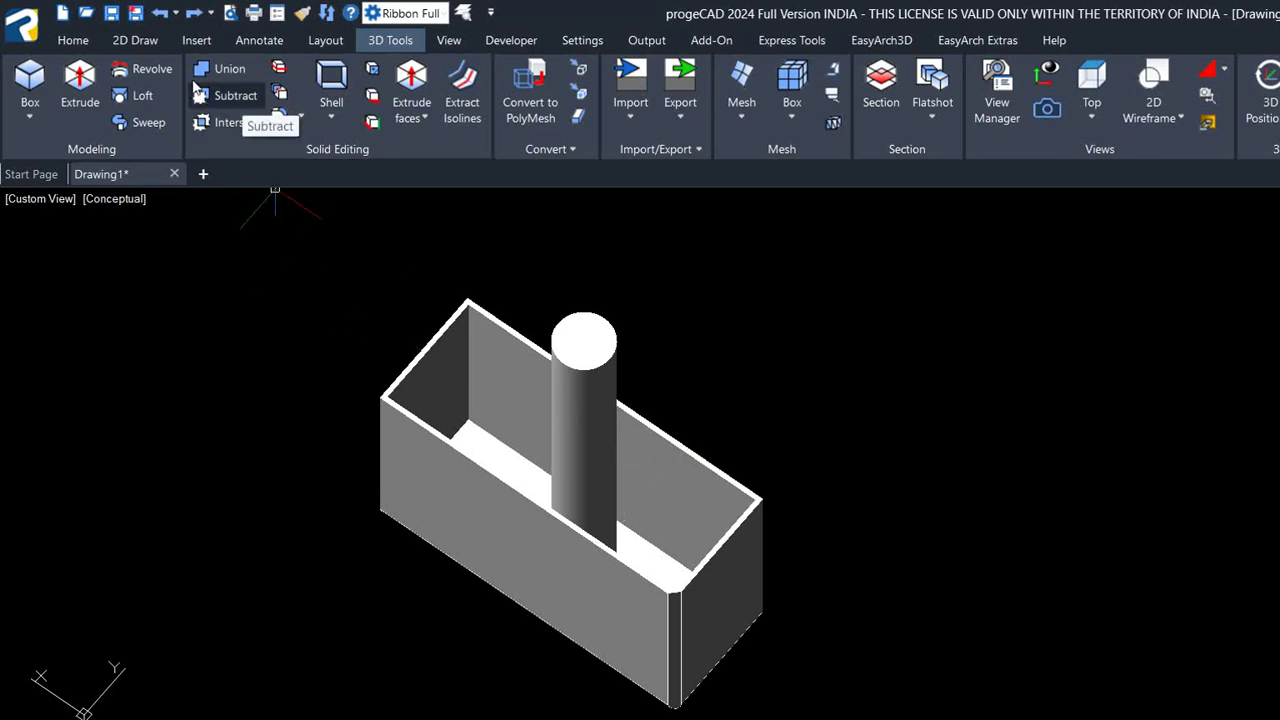
{"action": "left_click", "coordinate": [194, 86]}
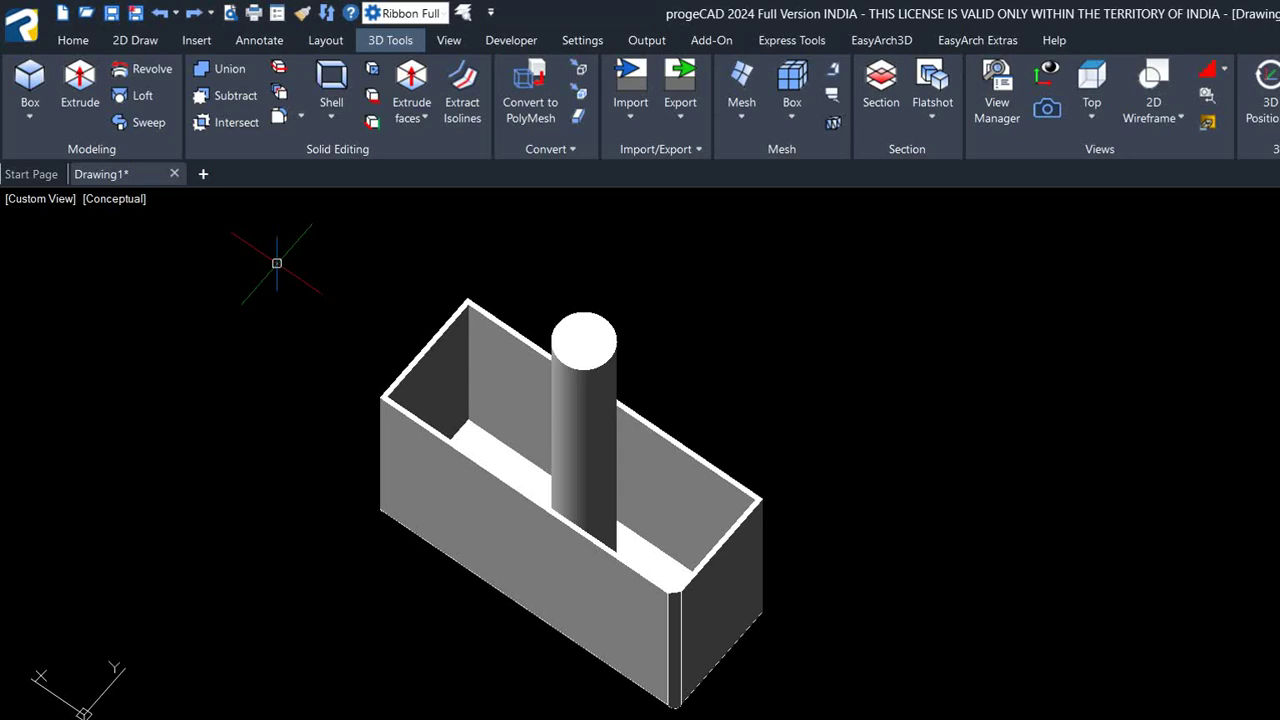
{"action": "scroll", "coordinate": [474, 457], "scroll_direction": "down", "scroll_amount": 3}
{"action": "scroll", "coordinate": [511, 526], "scroll_direction": "up", "scroll_amount": 5}
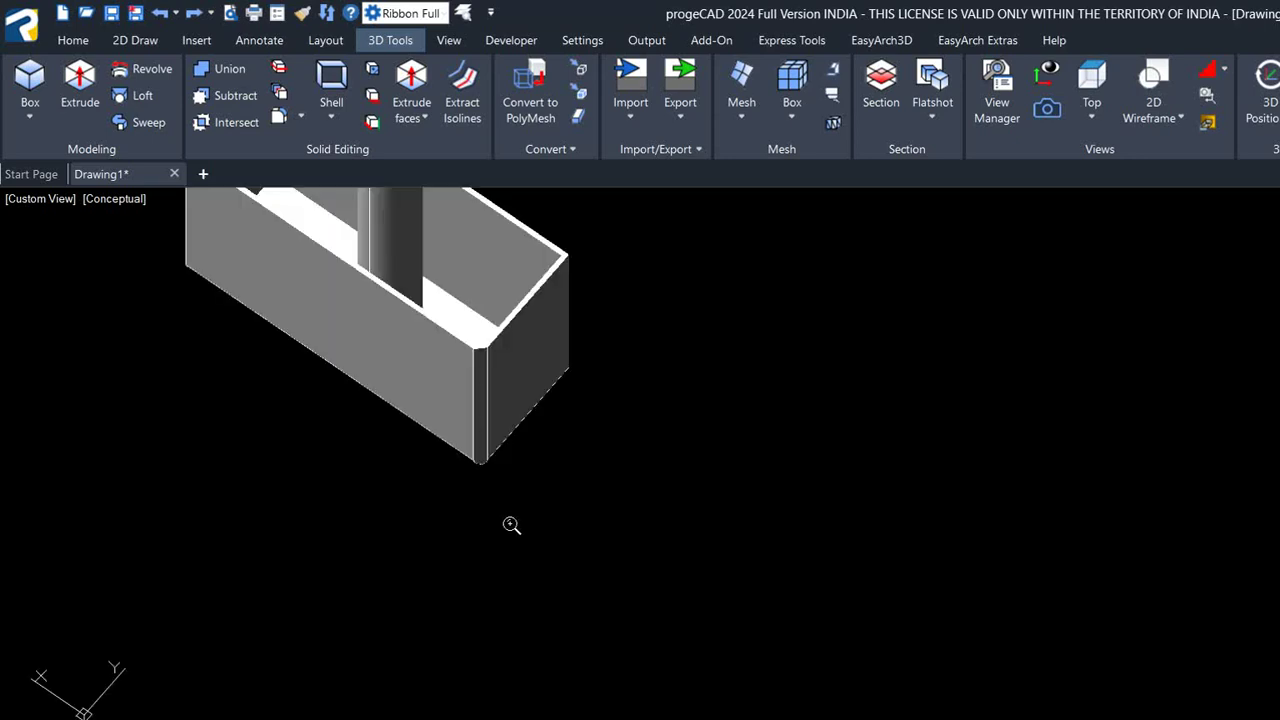
{"action": "scroll", "coordinate": [480, 480], "scroll_direction": "up", "scroll_amount": 2}
{"action": "scroll", "coordinate": [666, 587], "scroll_direction": "down", "scroll_amount": 2}
{"action": "scroll", "coordinate": [592, 509], "scroll_direction": "down", "scroll_amount": 2}
{"action": "scroll", "coordinate": [684, 346], "scroll_direction": "up", "scroll_amount": 1}
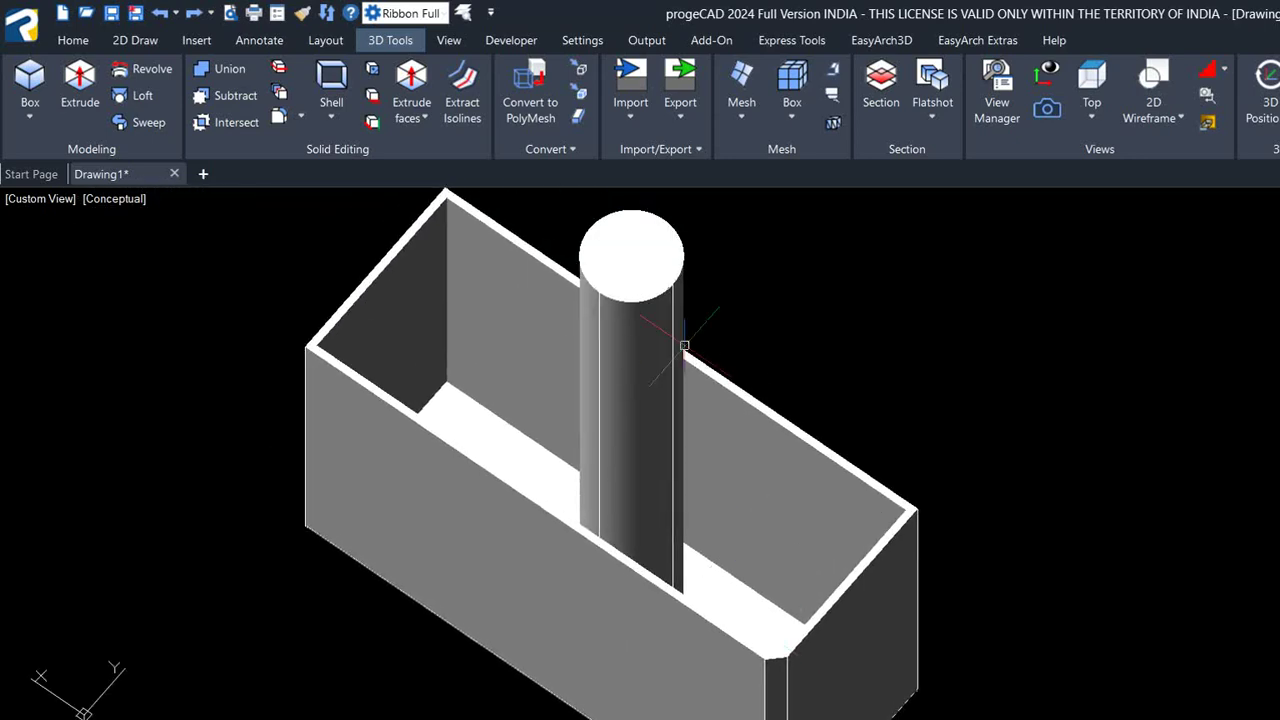
Select then deselect the cylinder and the box, and retry Subtract.
{"action": "left_click", "coordinate": [632, 297]}
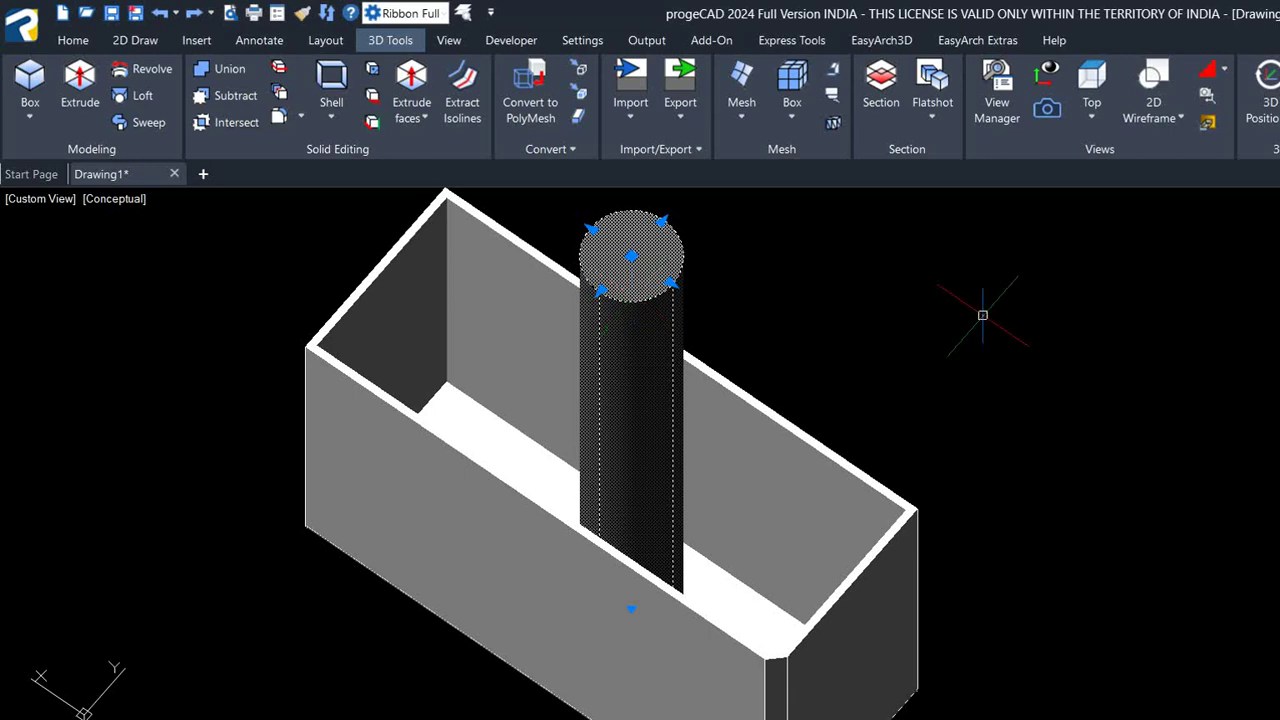
{"action": "key", "text": "Escape"}
{"action": "left_click", "coordinate": [883, 547]}
{"action": "key", "text": "Escape"}
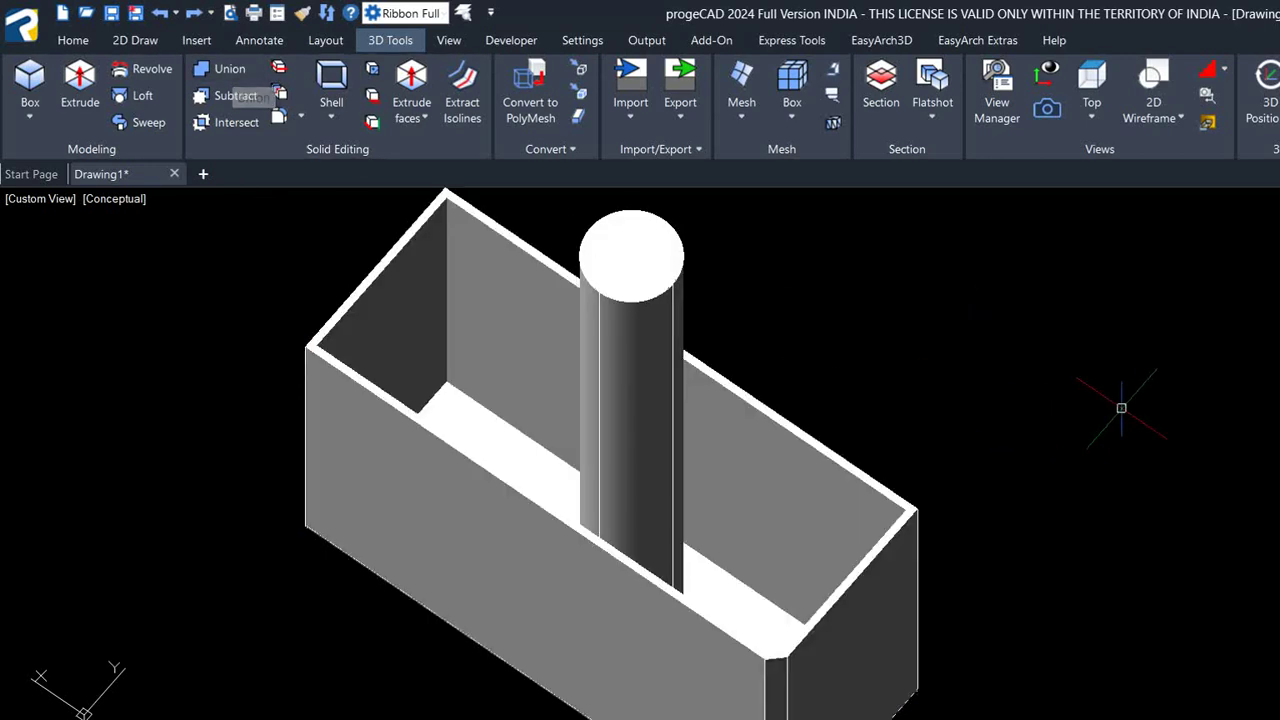
{"action": "left_click", "coordinate": [232, 95]}
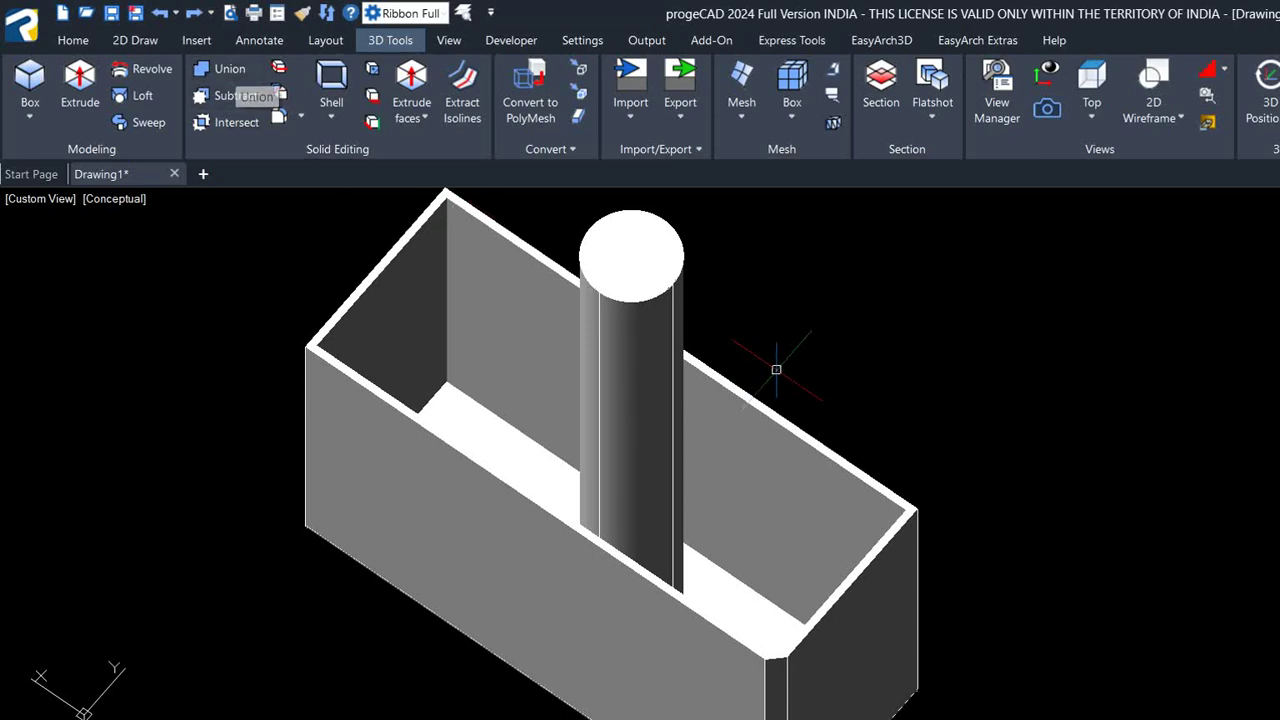
{"action": "scroll", "coordinate": [780, 367], "scroll_direction": "down", "scroll_amount": 2}
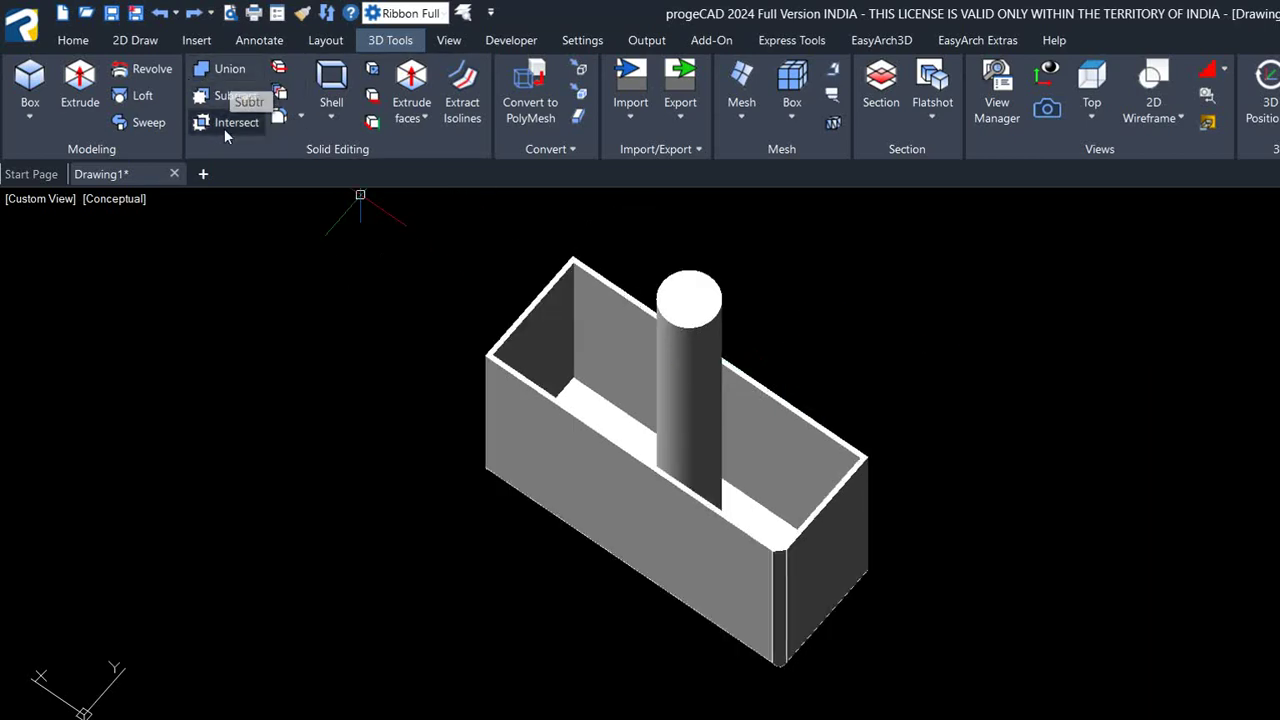
Union the shelled box and cylinder with UNI, then verify they form one solid.
{"action": "type", "text": "uni"}
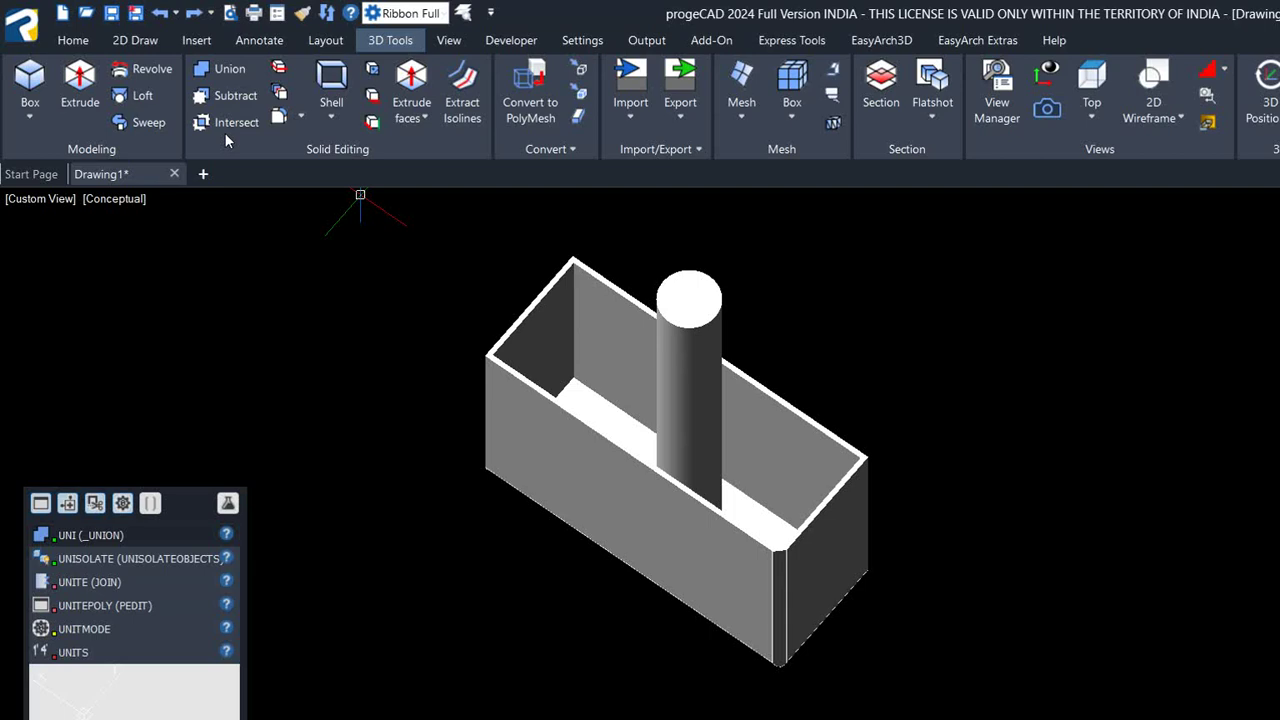
{"action": "key", "text": "Return"}
{"action": "left_click", "coordinate": [920, 254]}
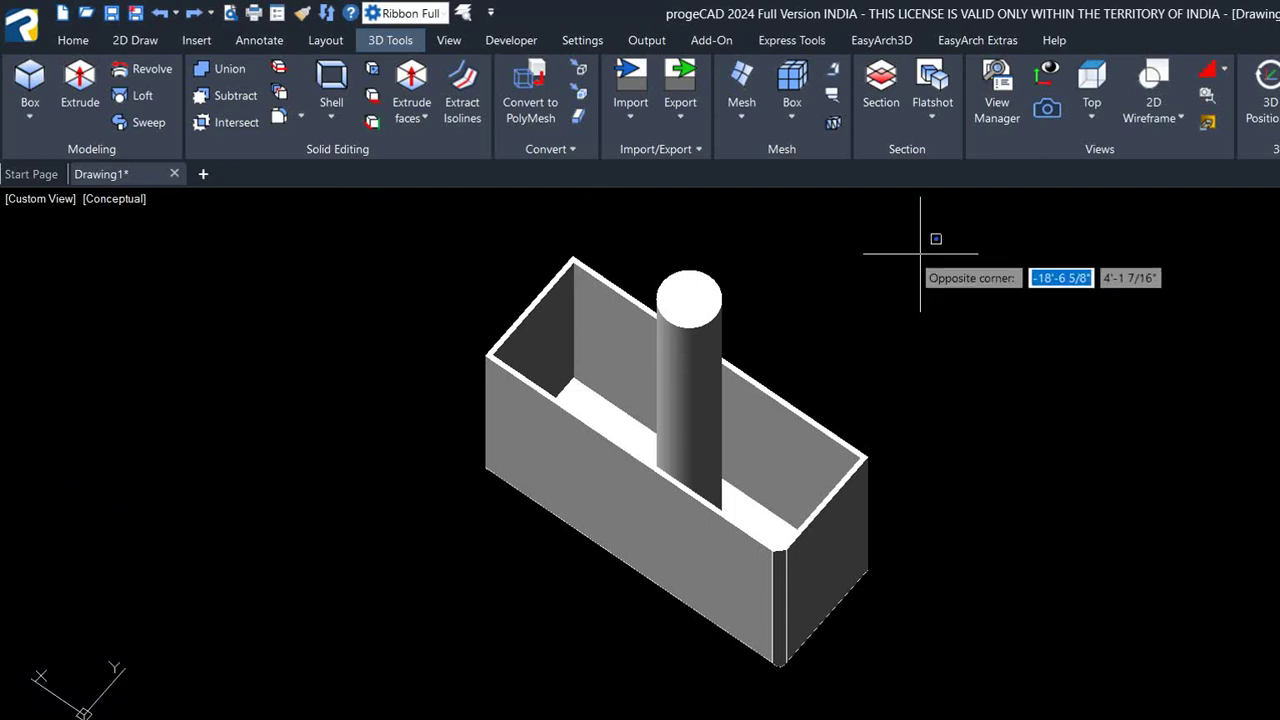
{"action": "left_click", "coordinate": [432, 550]}
{"action": "key", "text": "Return"}
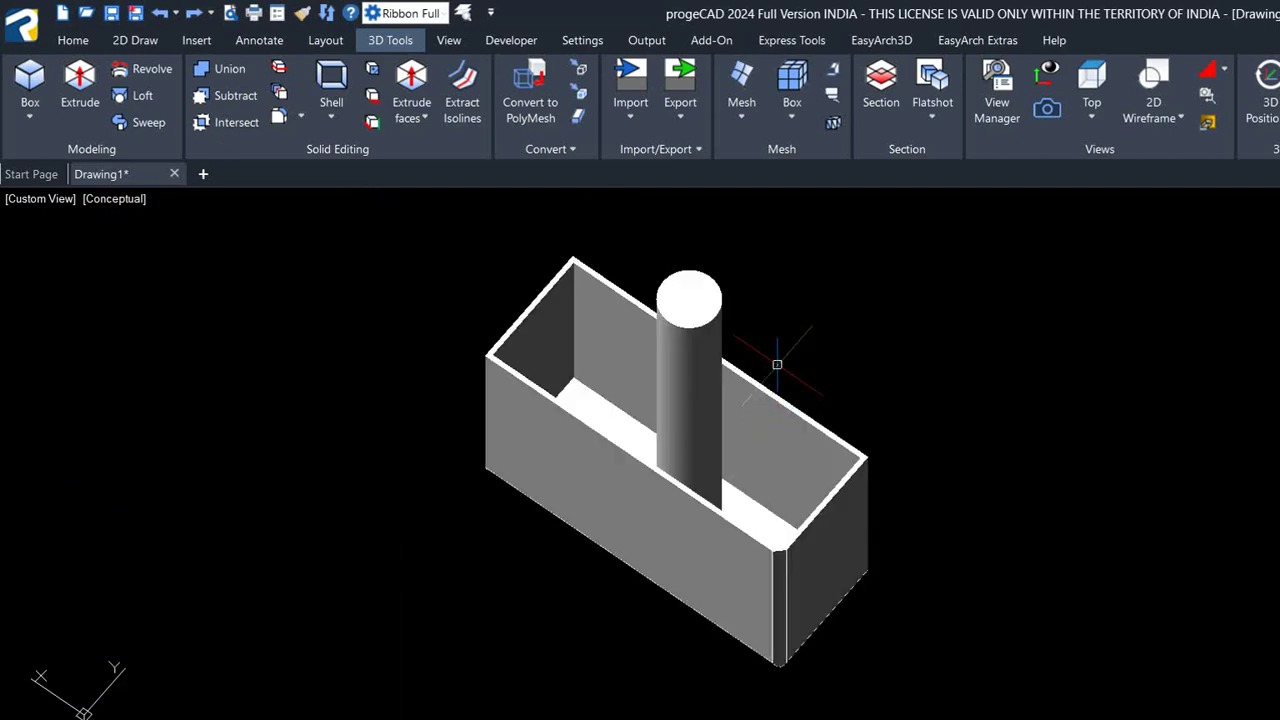
{"action": "left_click", "coordinate": [705, 321]}
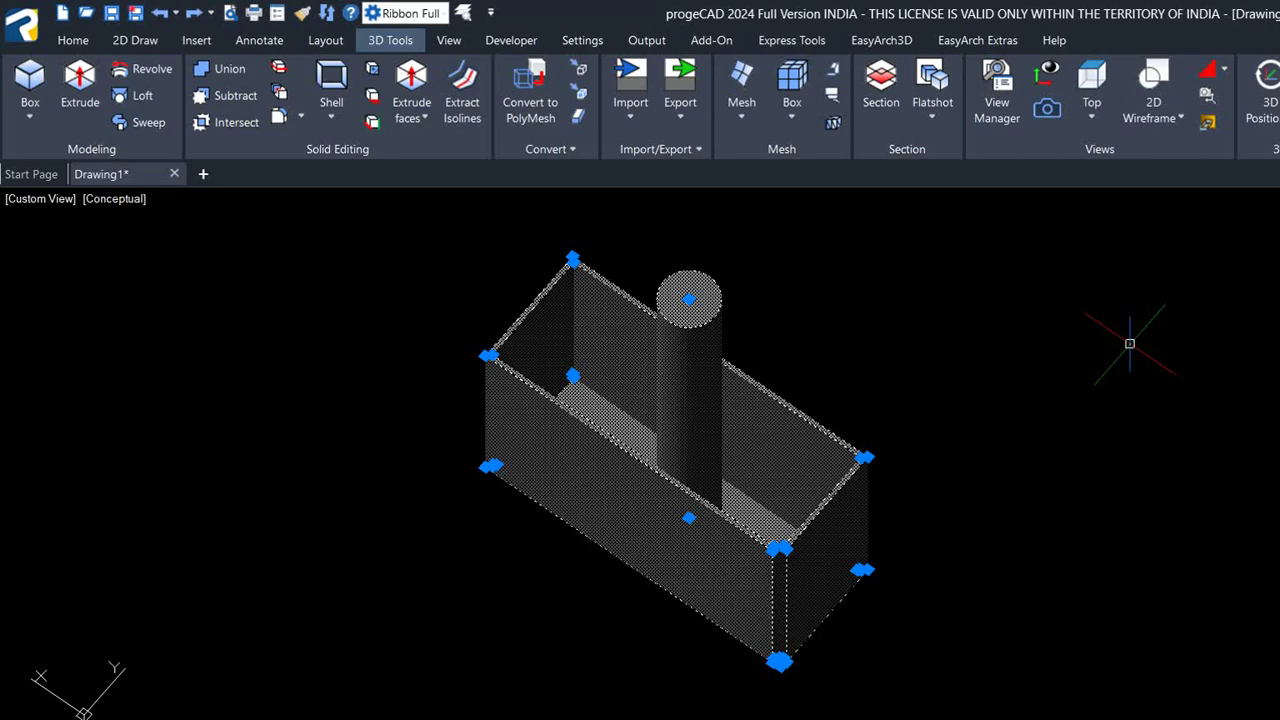
{"action": "key", "text": "Escape"}
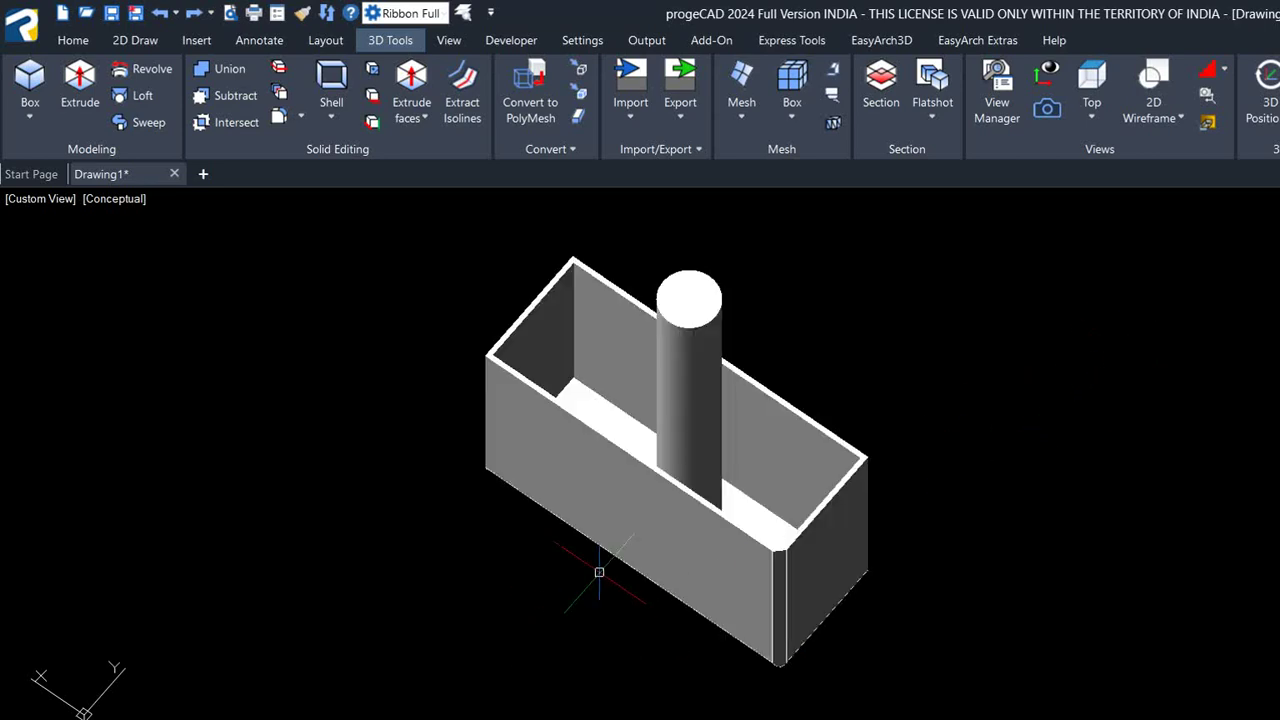
{"action": "mouse_move", "coordinate": [599, 572]}
{"action": "middle_mouse_down", "text": "shift"}
{"action": "mouse_move", "coordinate": [494, 394]}
{"action": "mouse_move", "coordinate": [612, 268]}
{"action": "mouse_move", "coordinate": [569, 320]}
{"action": "mouse_move", "coordinate": [560, 363]}
{"action": "middle_mouse_up", "text": "shift"}
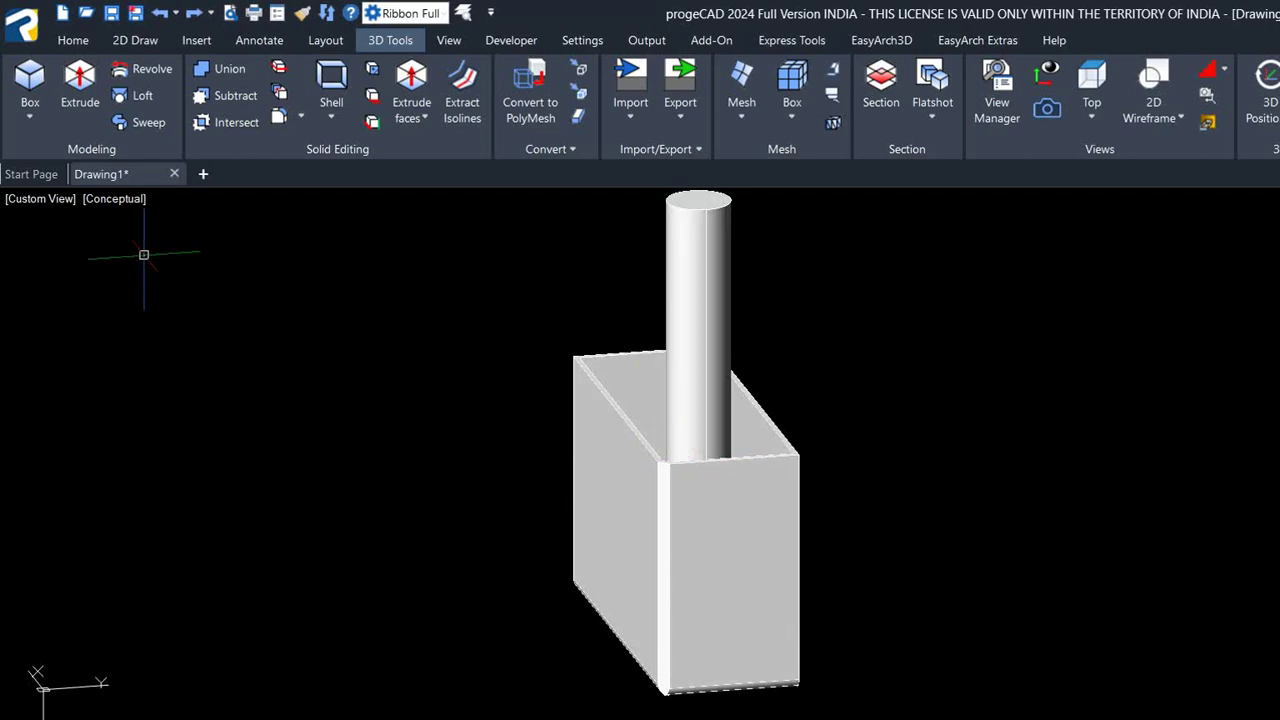
Switch the visual style to 2D Wireframe and orbit to a front-facing view.
{"action": "left_click", "coordinate": [92, 199]}
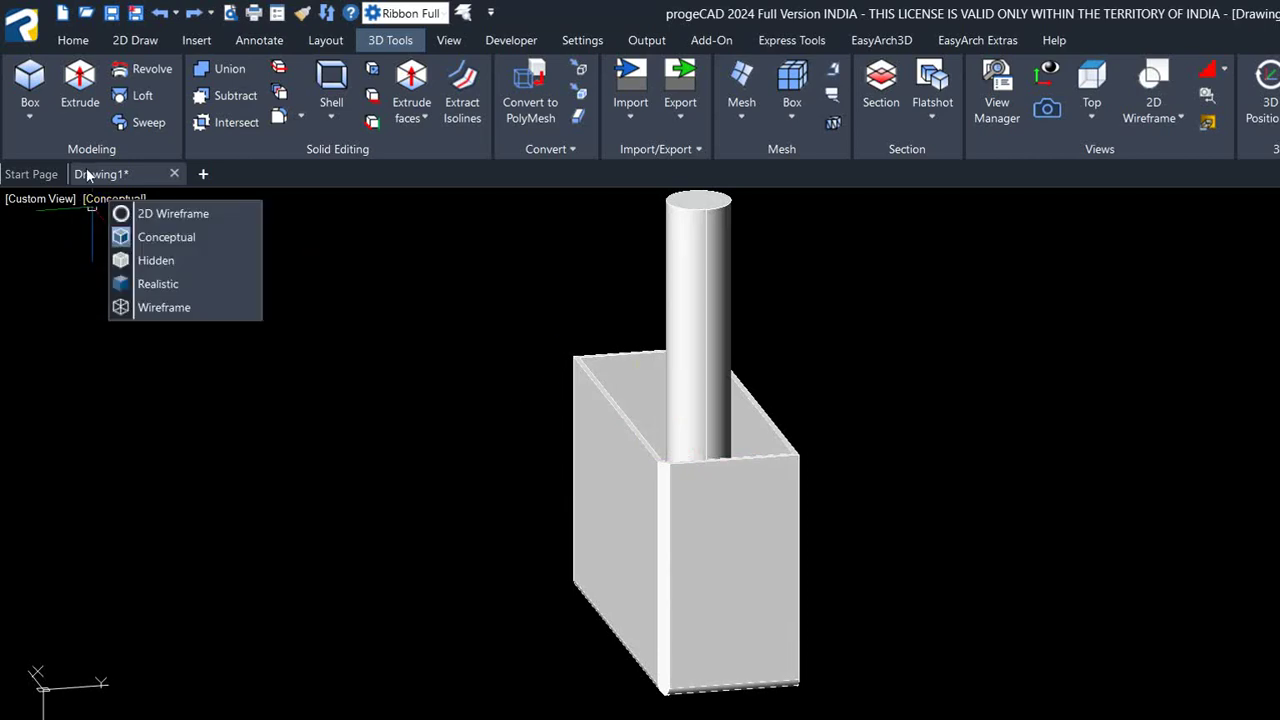
{"action": "left_click", "coordinate": [165, 213]}
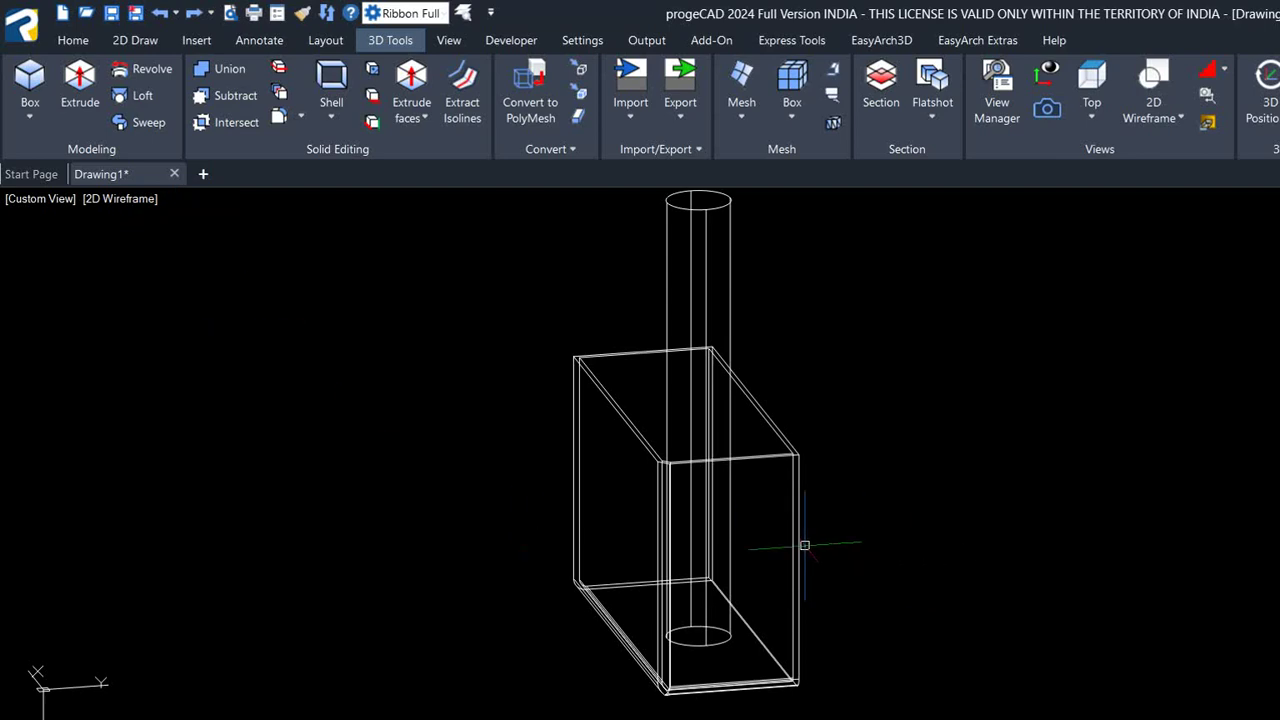
{"action": "mouse_move", "coordinate": [753, 558]}
{"action": "middle_mouse_down", "text": "shift"}
{"action": "mouse_move", "coordinate": [490, 432]}
{"action": "mouse_move", "coordinate": [457, 497]}
{"action": "mouse_move", "coordinate": [406, 411]}
{"action": "mouse_move", "coordinate": [378, 435]}
{"action": "mouse_move", "coordinate": [420, 450]}
{"action": "middle_mouse_up", "text": "shift"}
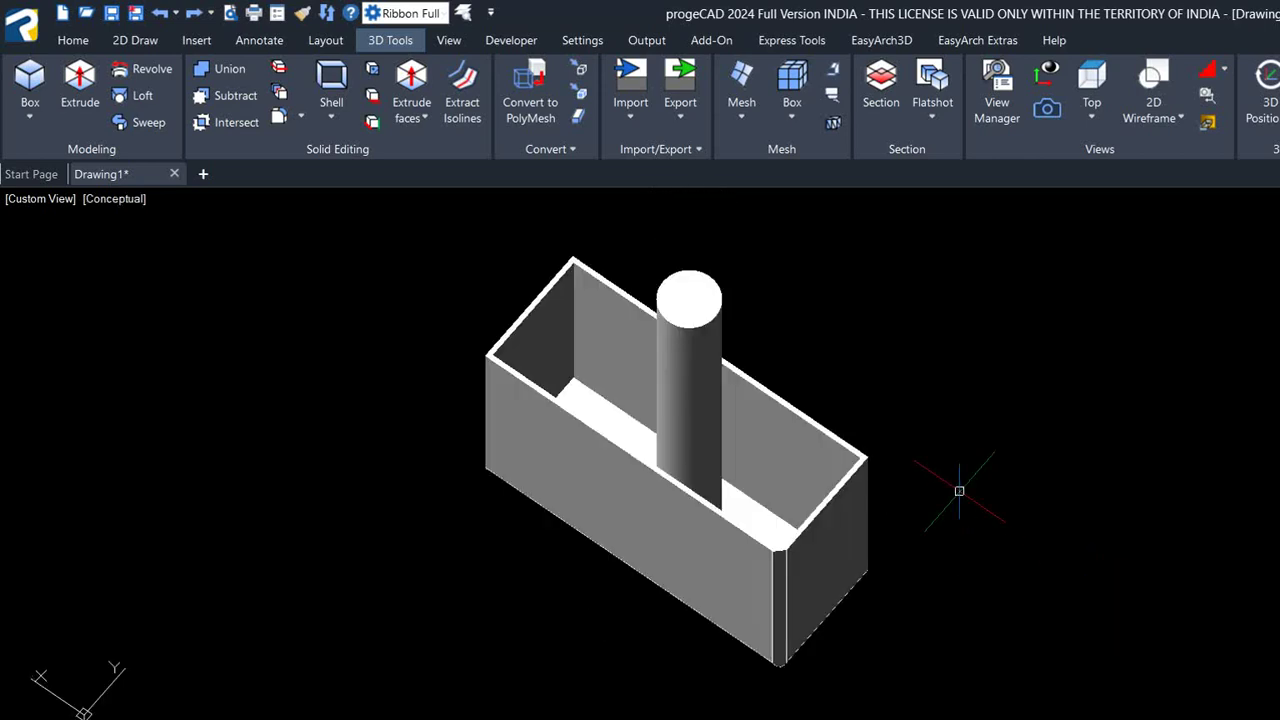
{"action": "left_click", "coordinate": [701, 312]}
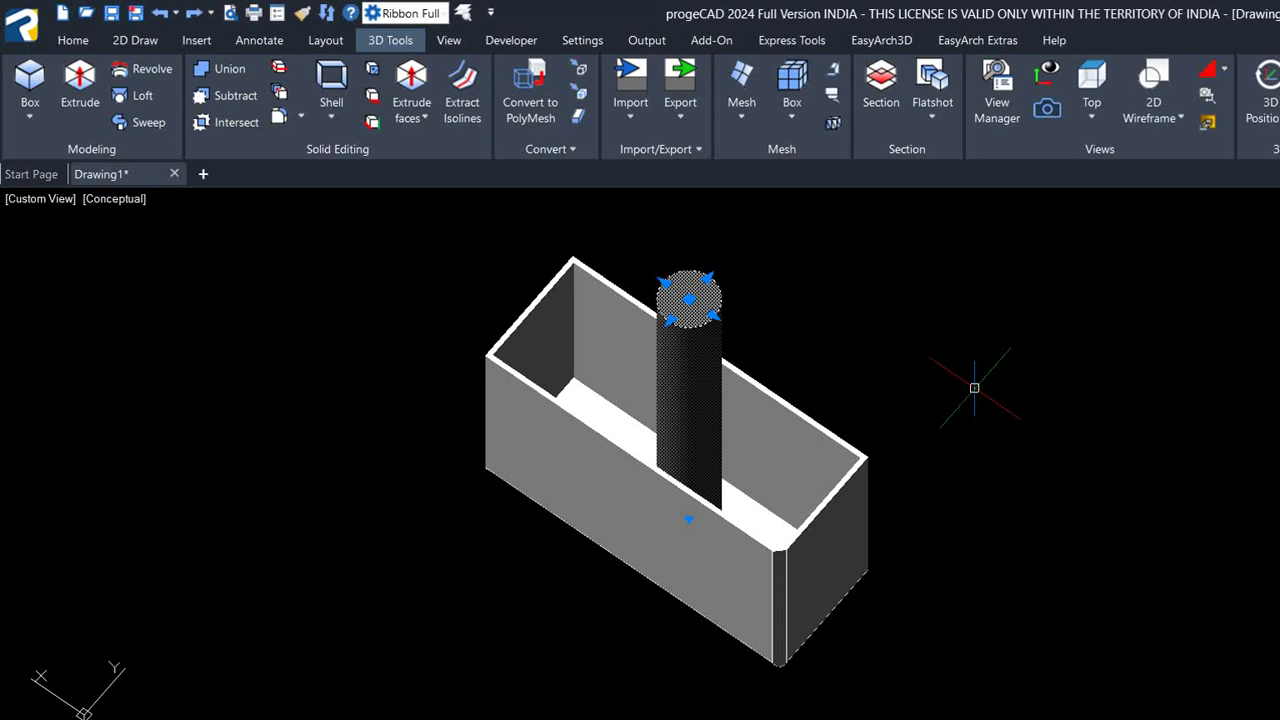
{"action": "key", "text": "Escape"}
{"action": "scroll", "coordinate": [740, 462], "scroll_direction": "up", "scroll_amount": 5}
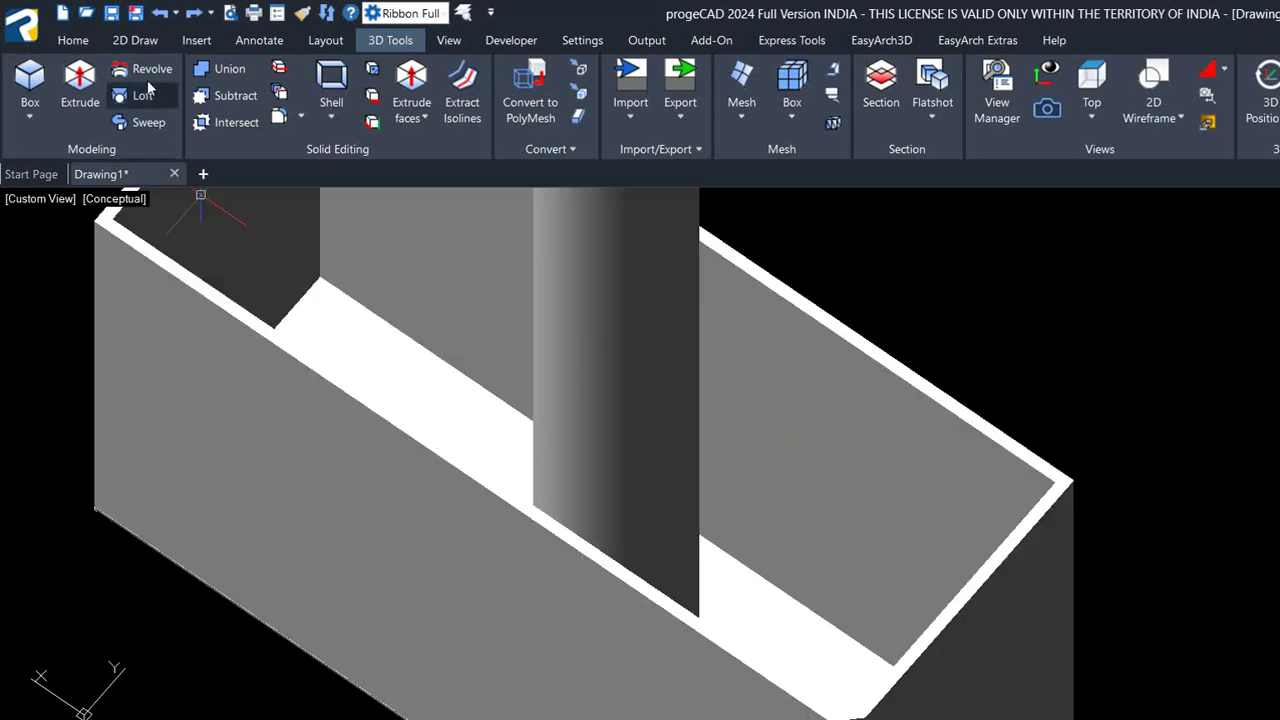
{"action": "left_click", "coordinate": [228, 95]}
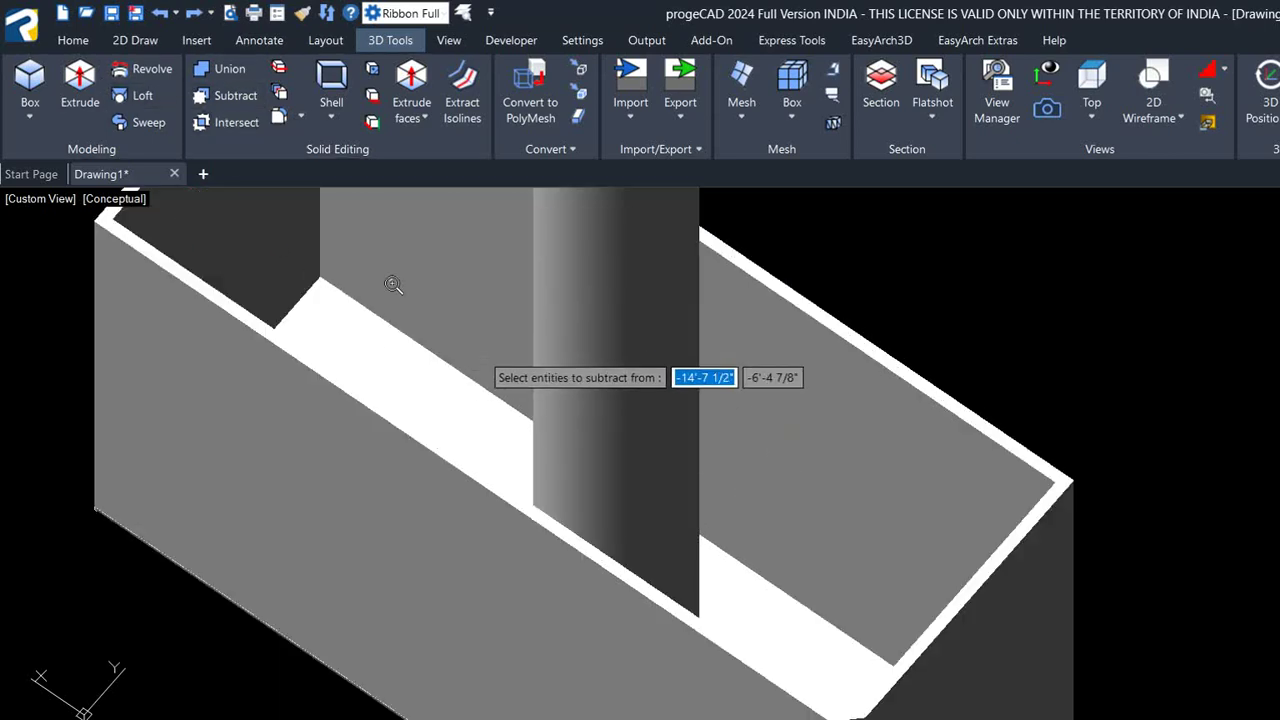
{"action": "scroll", "coordinate": [394, 284], "scroll_direction": "down", "scroll_amount": 5}
{"action": "left_click", "coordinate": [423, 381]}
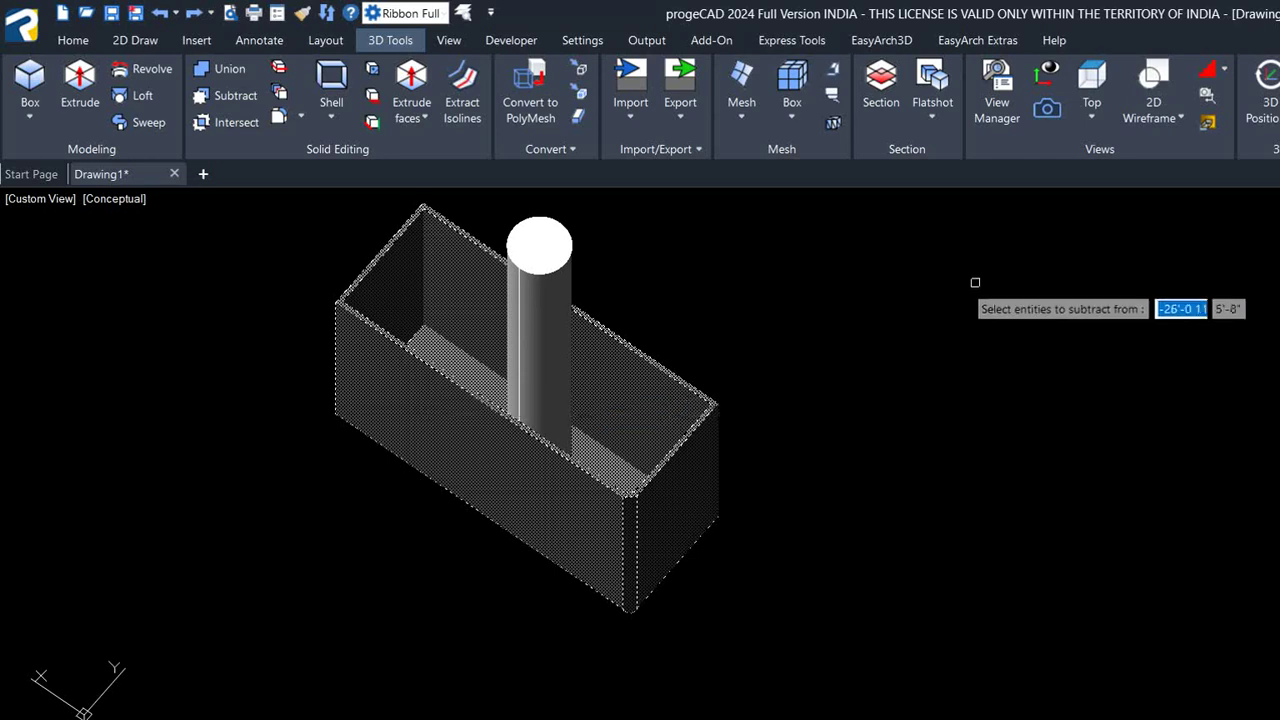
{"action": "key", "text": "Return"}
{"action": "left_click", "coordinate": [545, 250]}
{"action": "key", "text": "Return"}
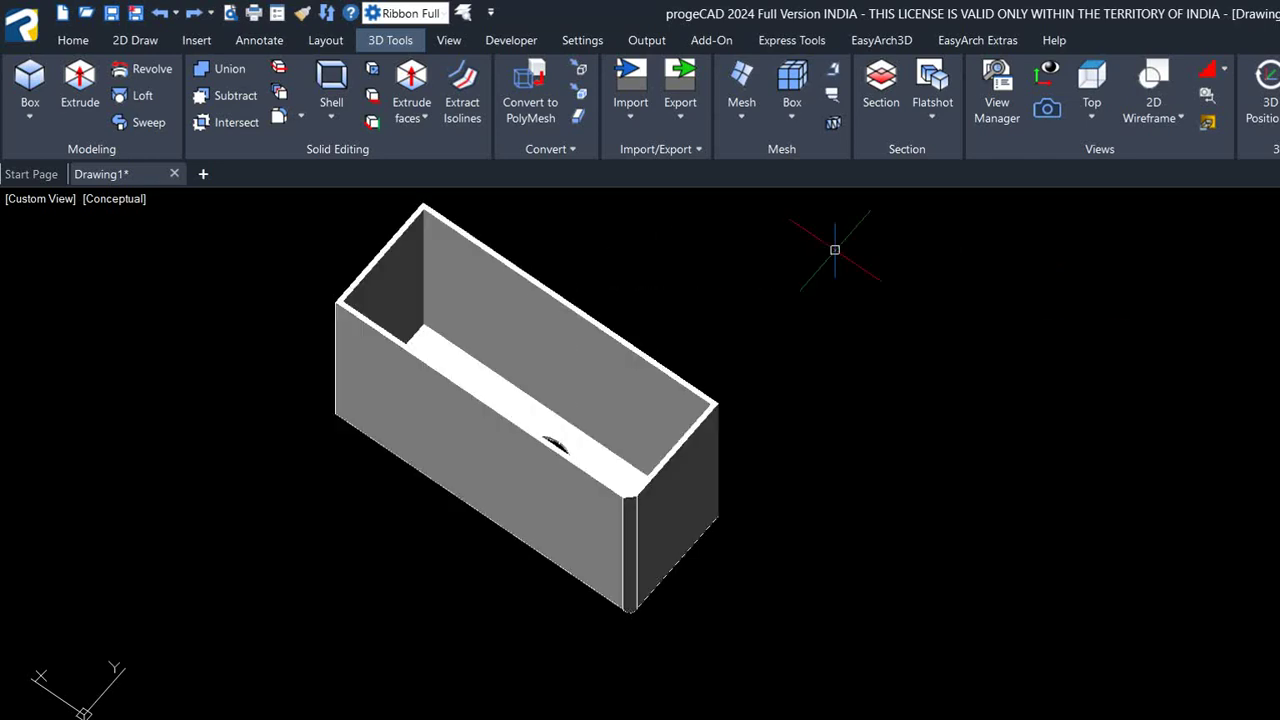
{"action": "mouse_move", "coordinate": [626, 284]}
{"action": "middle_mouse_down", "text": "shift"}
{"action": "mouse_move", "coordinate": [489, 271]}
{"action": "mouse_move", "coordinate": [486, 297]}
{"action": "mouse_move", "coordinate": [491, 243]}
{"action": "mouse_move", "coordinate": [474, 283]}
{"action": "mouse_move", "coordinate": [400, 297]}
{"action": "mouse_move", "coordinate": [400, 343]}
{"action": "mouse_move", "coordinate": [396, 258]}
{"action": "middle_mouse_up", "text": "shift"}
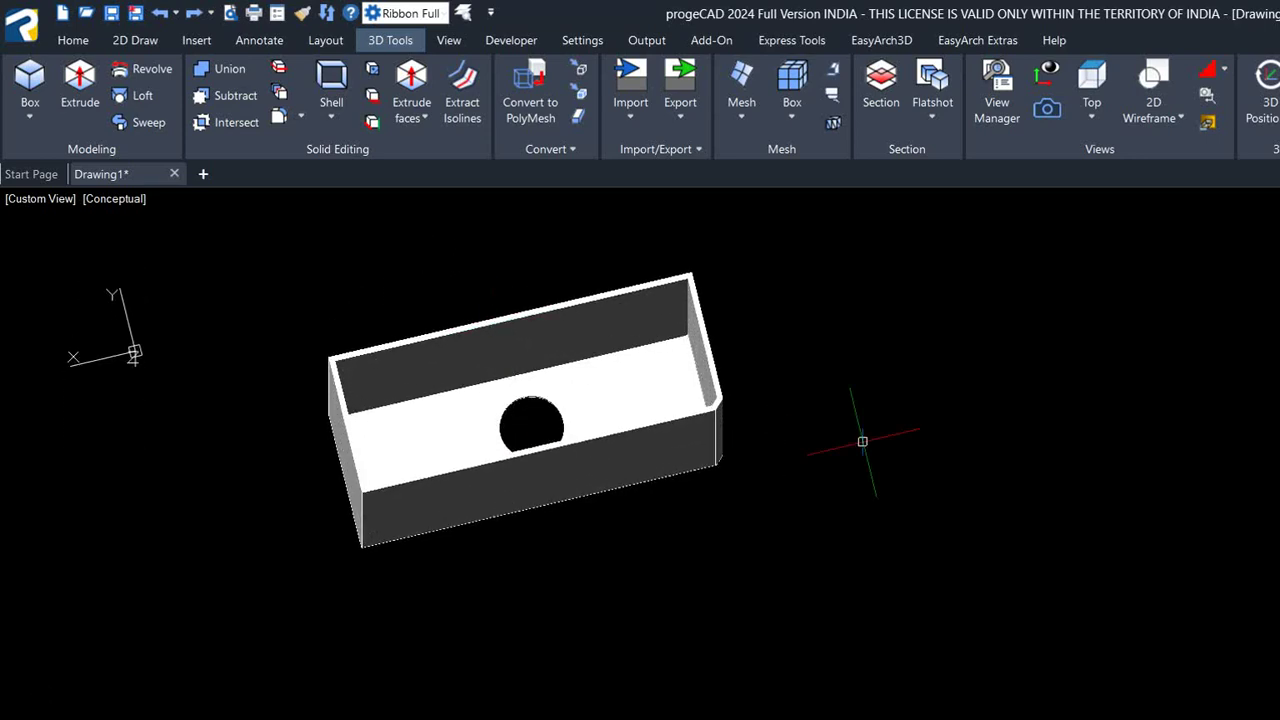
{"action": "key", "text": "ctrl+z"}
{"action": "key", "text": "ctrl+z"}
{"action": "key", "text": "ctrl+z"}
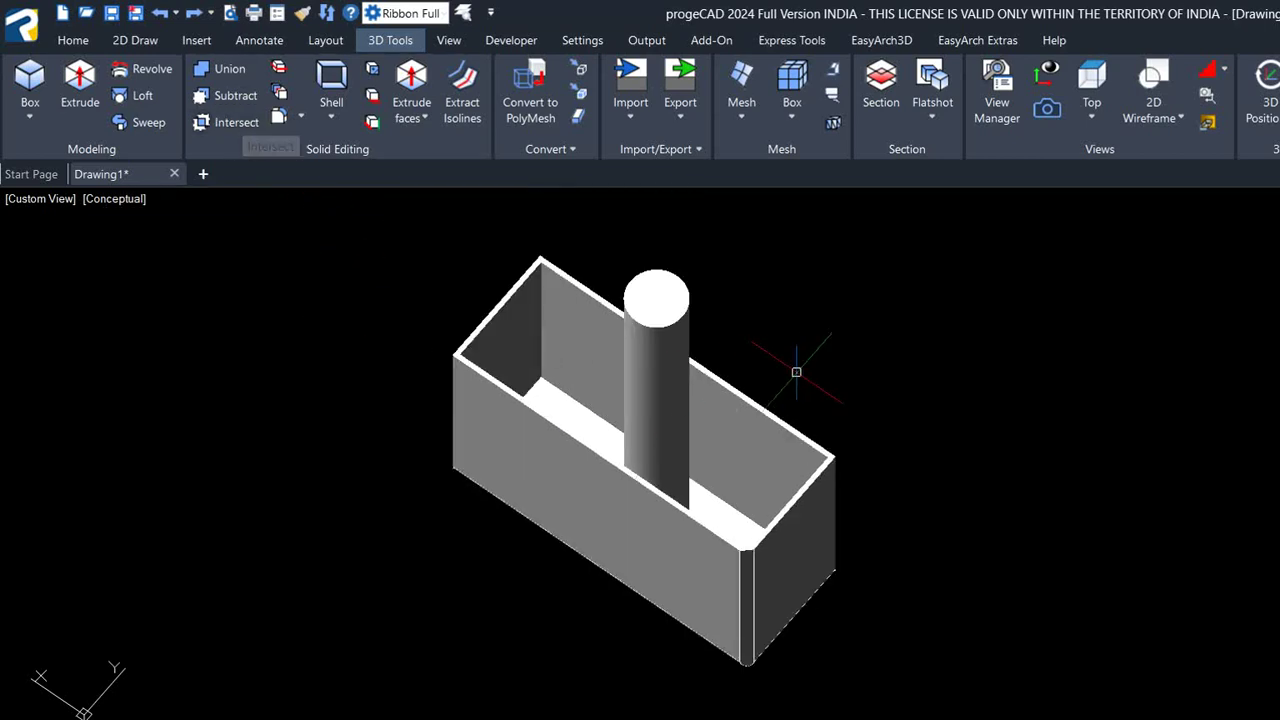
Intersect the box and cylinder with IN, leaving only the overlapping disc, and zoom in on it.
{"action": "type", "text": "in"}
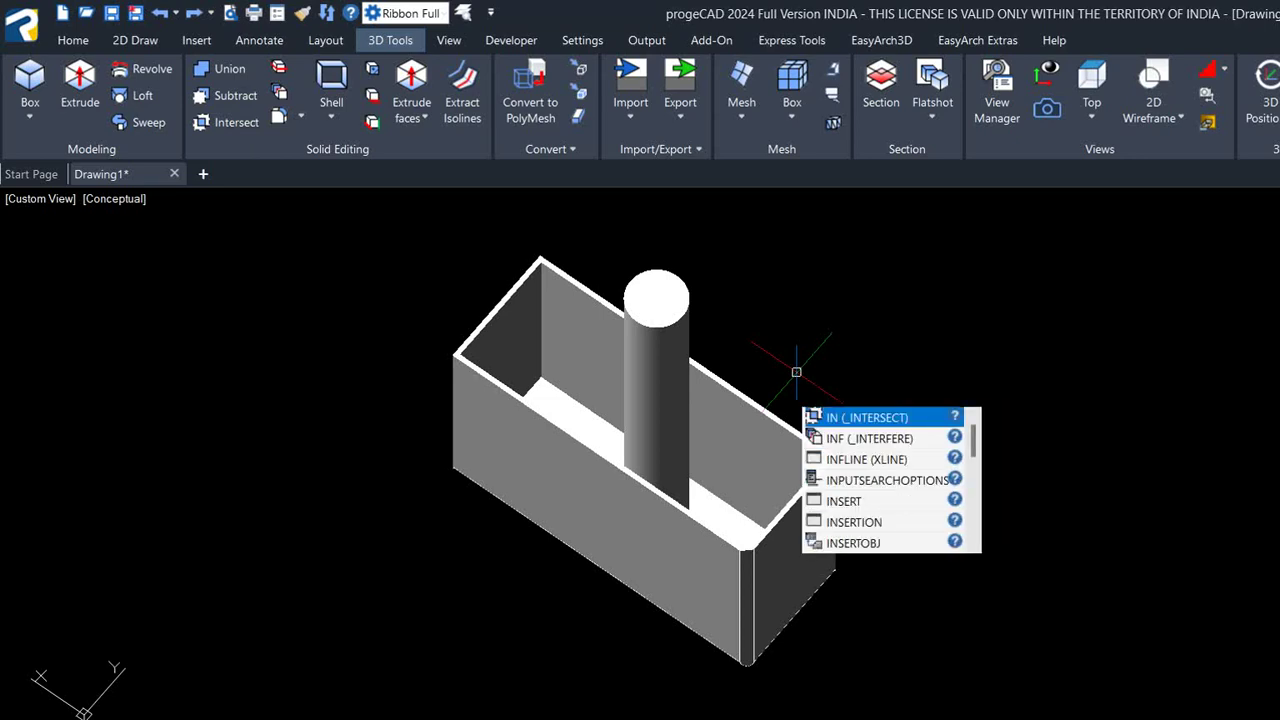
{"action": "key", "text": "Return"}
{"action": "left_click", "coordinate": [881, 250]}
{"action": "left_click", "coordinate": [435, 563]}
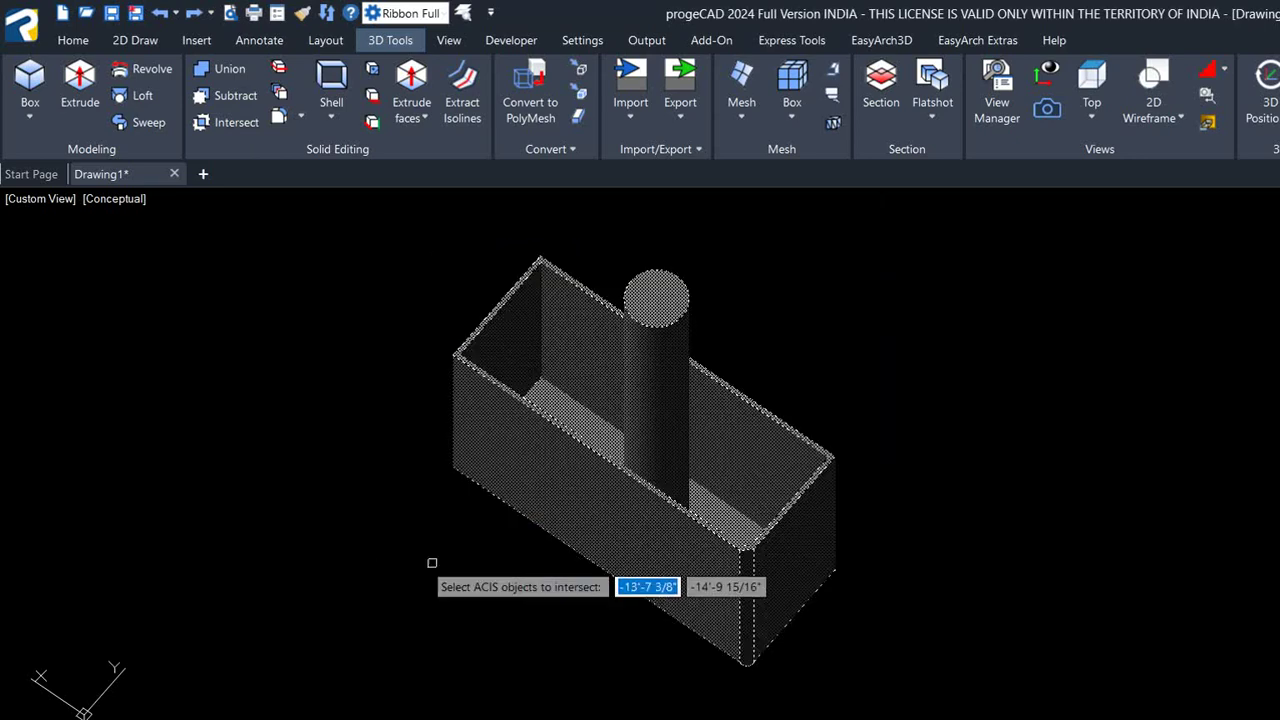
{"action": "key", "text": "Return"}
{"action": "scroll", "coordinate": [517, 429], "scroll_direction": "up", "scroll_amount": 2}
{"action": "scroll", "coordinate": [663, 520], "scroll_direction": "up", "scroll_amount": 3}
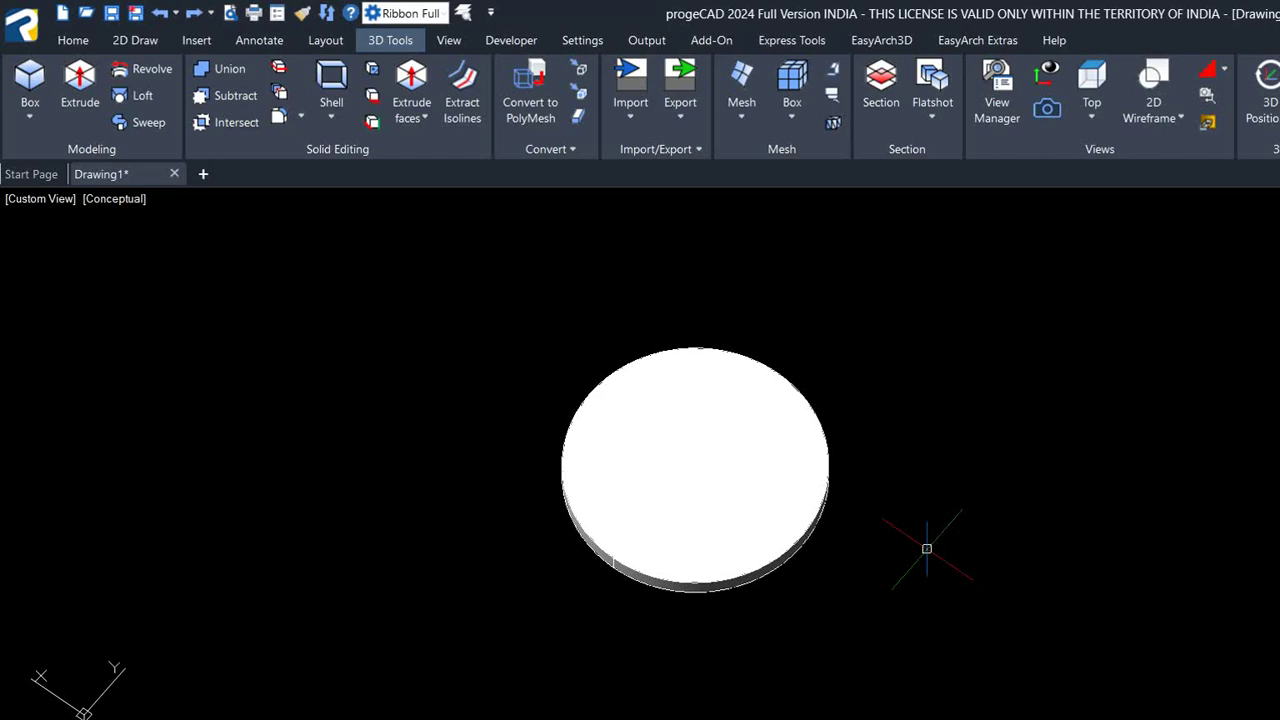
{"action": "scroll", "coordinate": [537, 386], "scroll_direction": "up", "scroll_amount": 2}
{"action": "scroll", "coordinate": [714, 463], "scroll_direction": "down", "scroll_amount": 1}
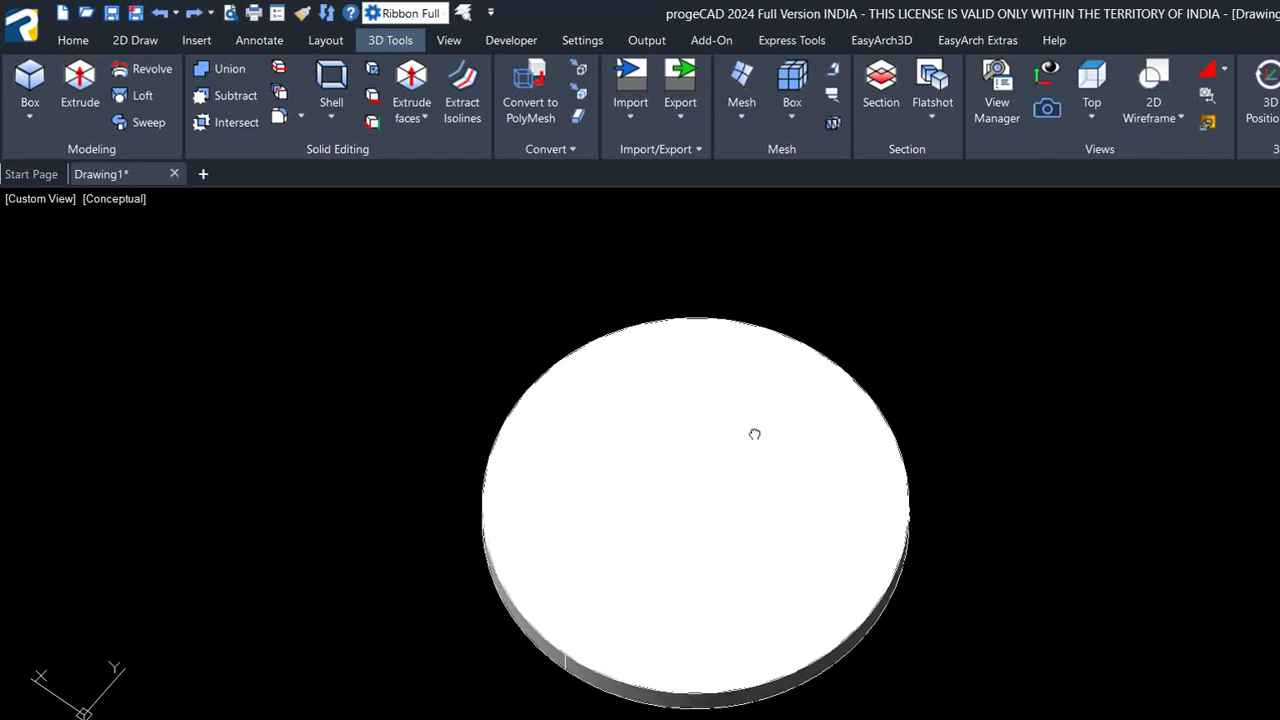
{"action": "scroll", "coordinate": [751, 434], "scroll_direction": "up", "scroll_amount": 1}
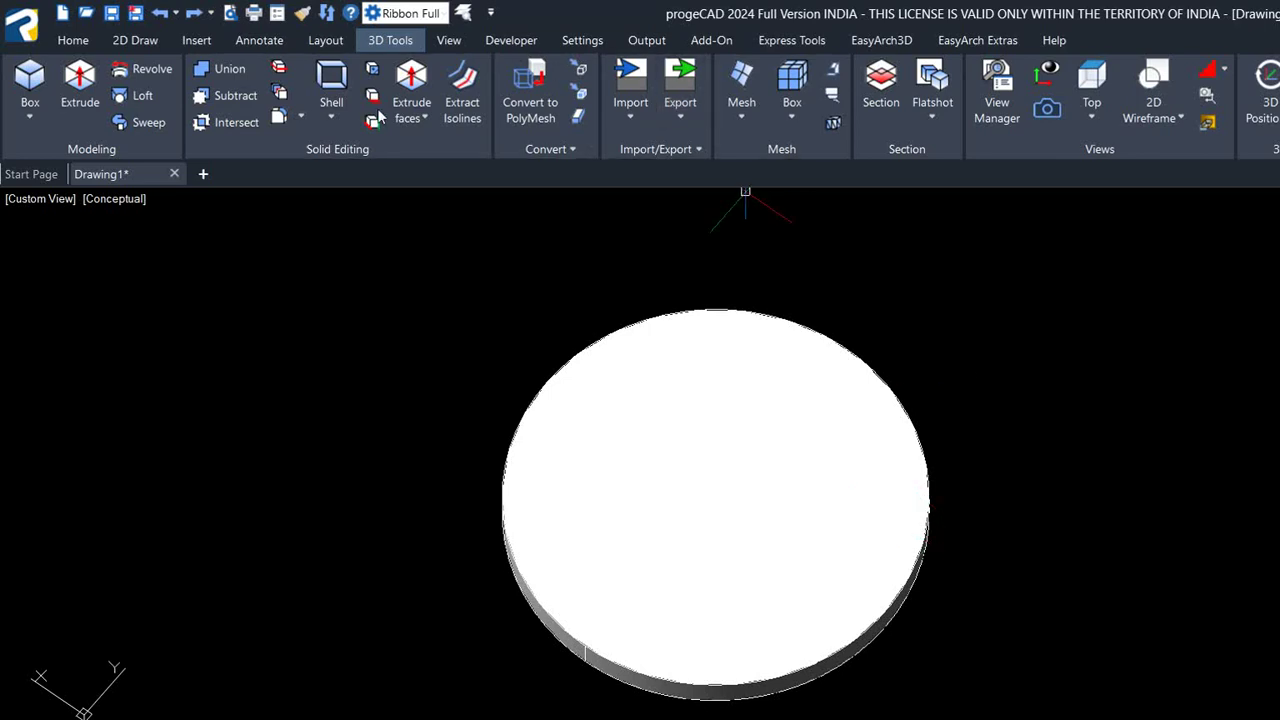
Extrude the disc's top face upward by 10 with 0 taper, then exit face editing.
{"action": "left_click", "coordinate": [411, 88]}
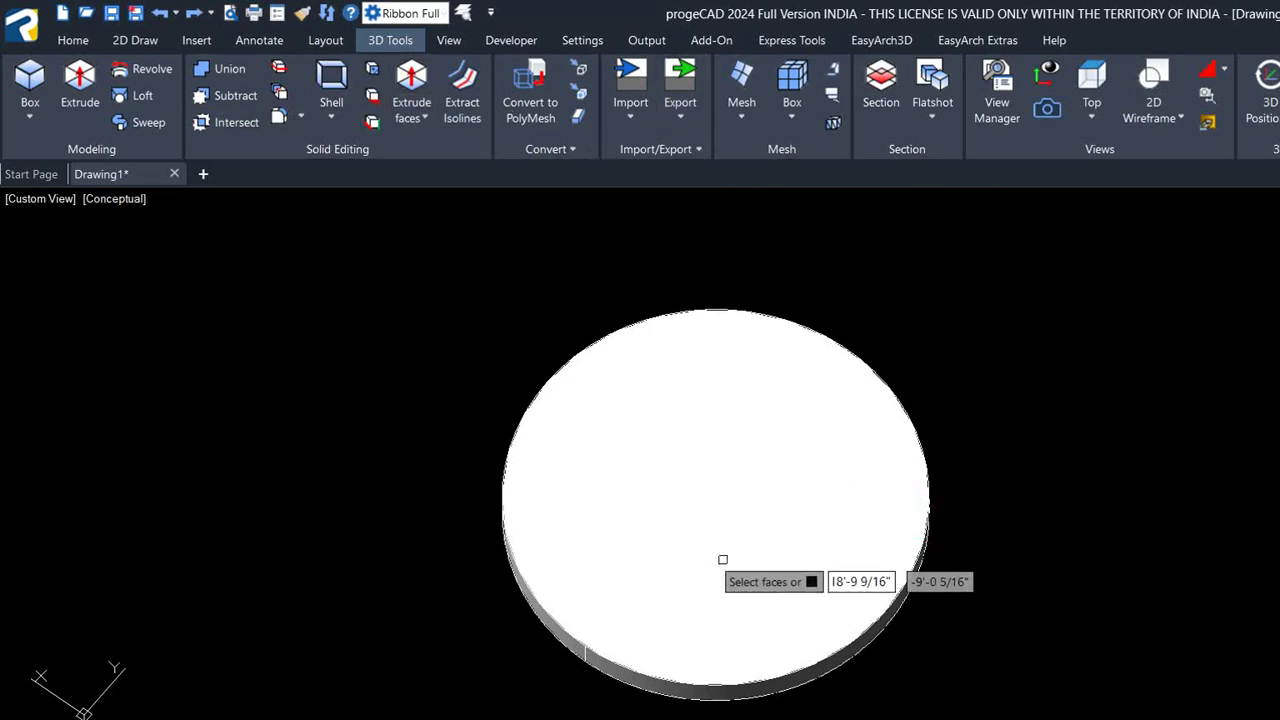
{"action": "left_click", "coordinate": [697, 541]}
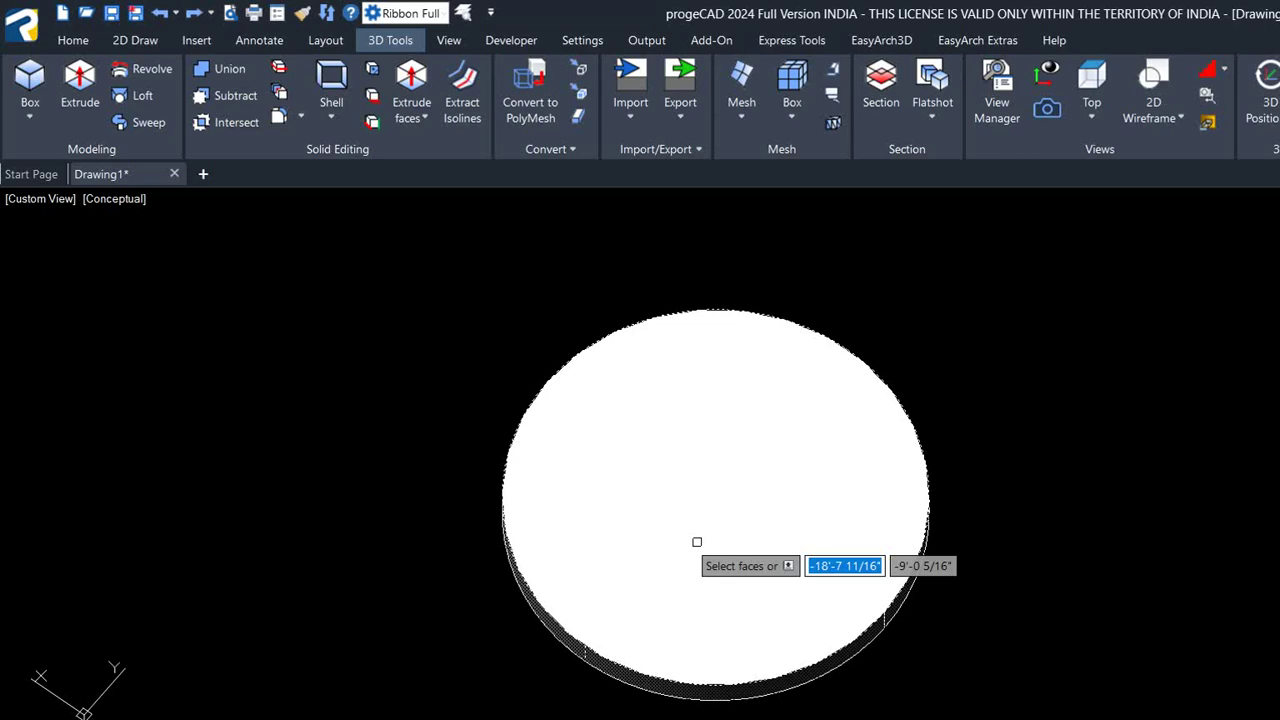
{"action": "middle_click_drag", "start_coordinate": [557, 431], "coordinate": [571, 340], "text": "shift"}
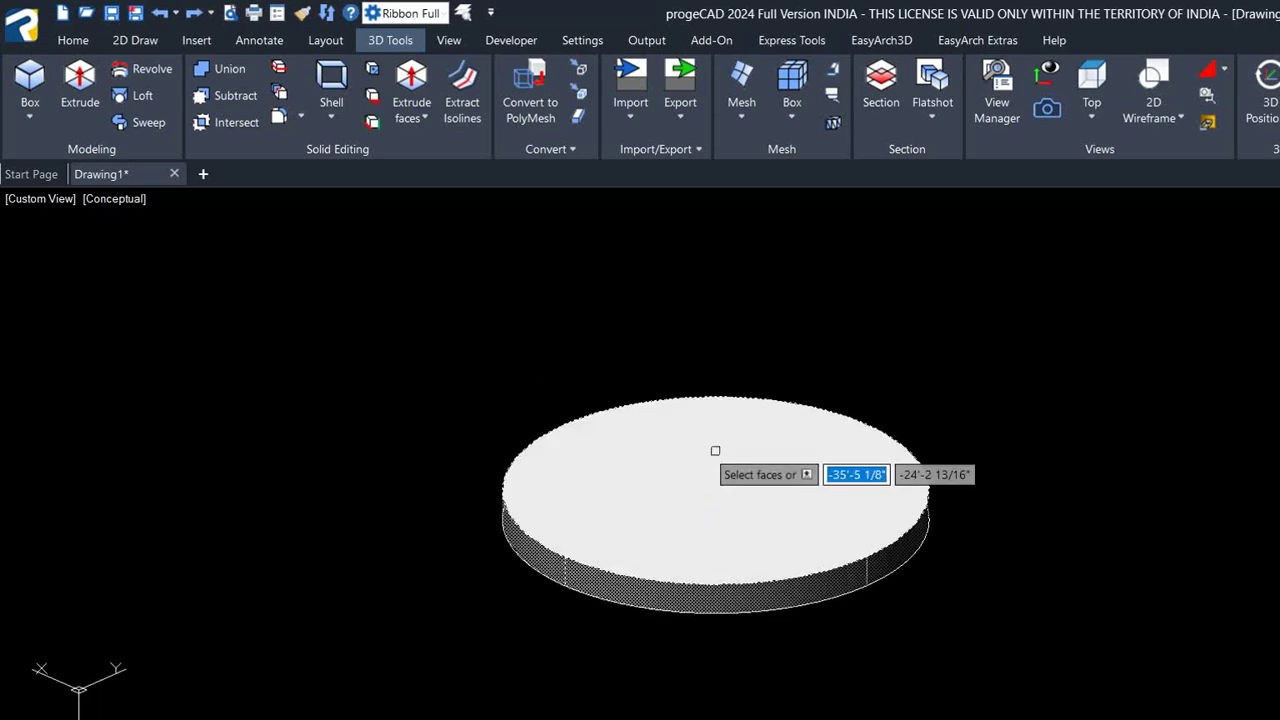
{"action": "scroll", "coordinate": [715, 451], "scroll_direction": "up", "scroll_amount": 3}
{"action": "key", "text": "Return"}
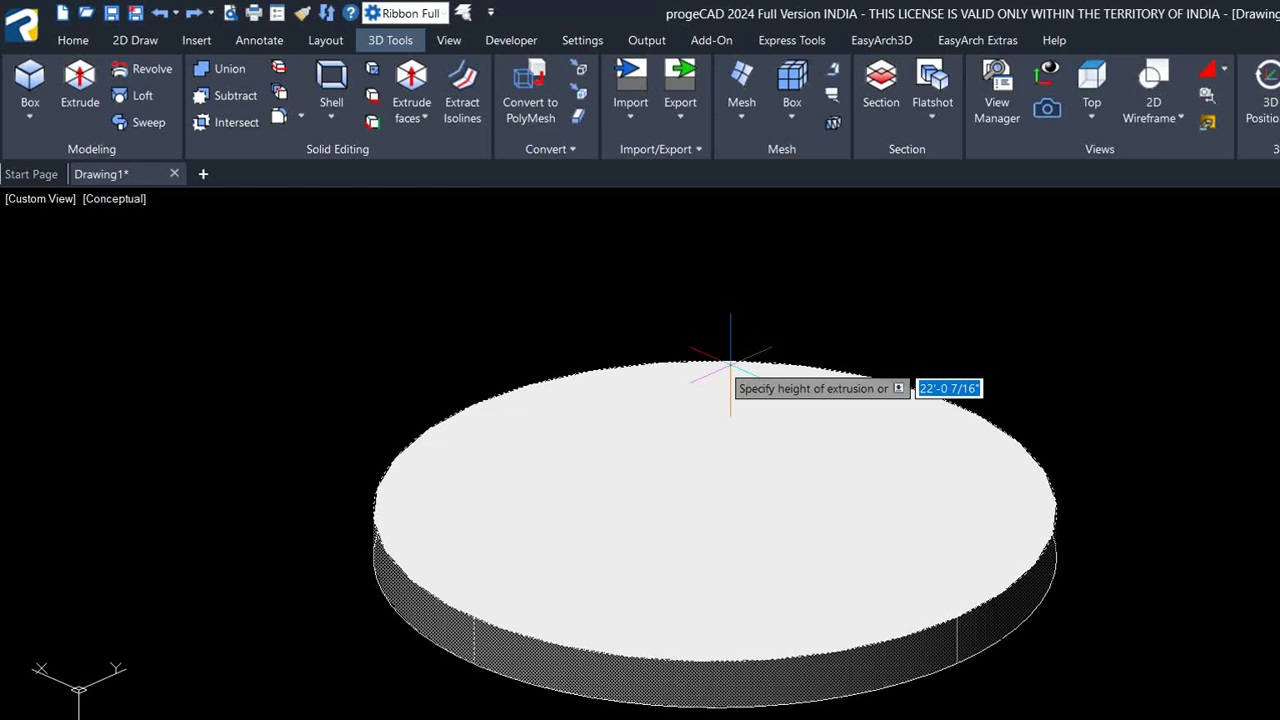
{"action": "type", "text": "10"}
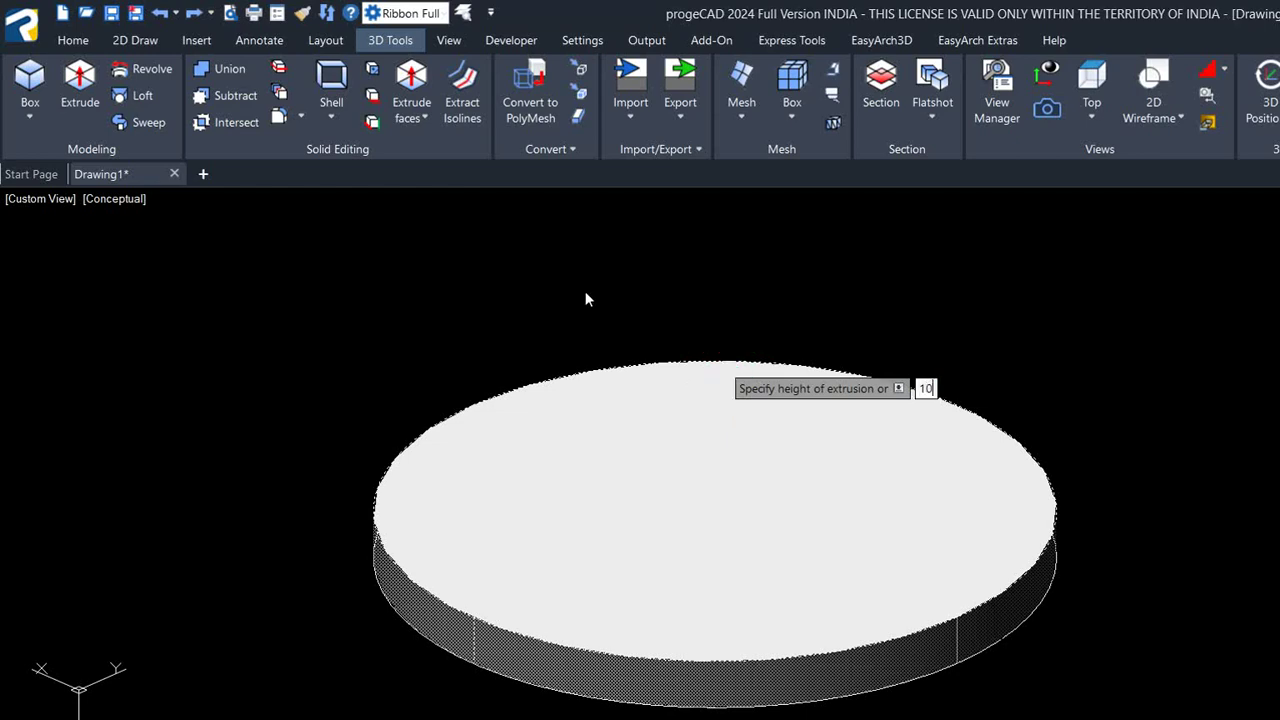
{"action": "key", "text": "Return"}
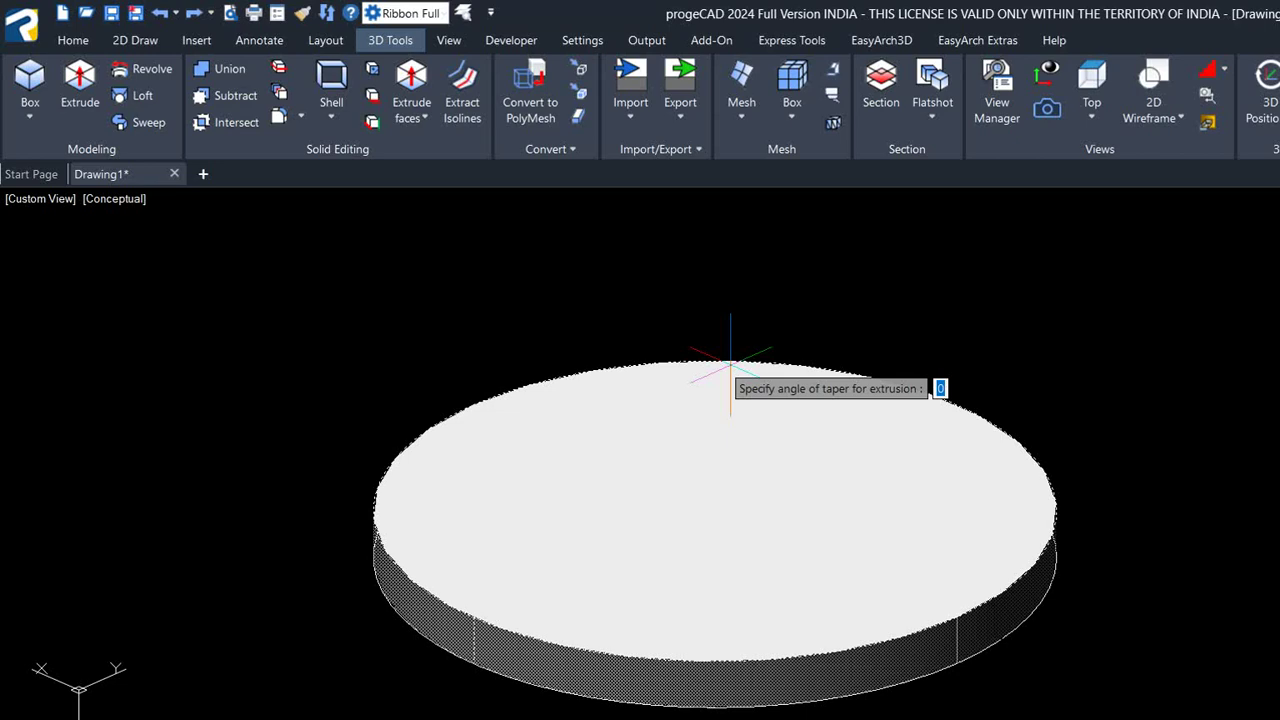
{"action": "key", "text": "Return"}
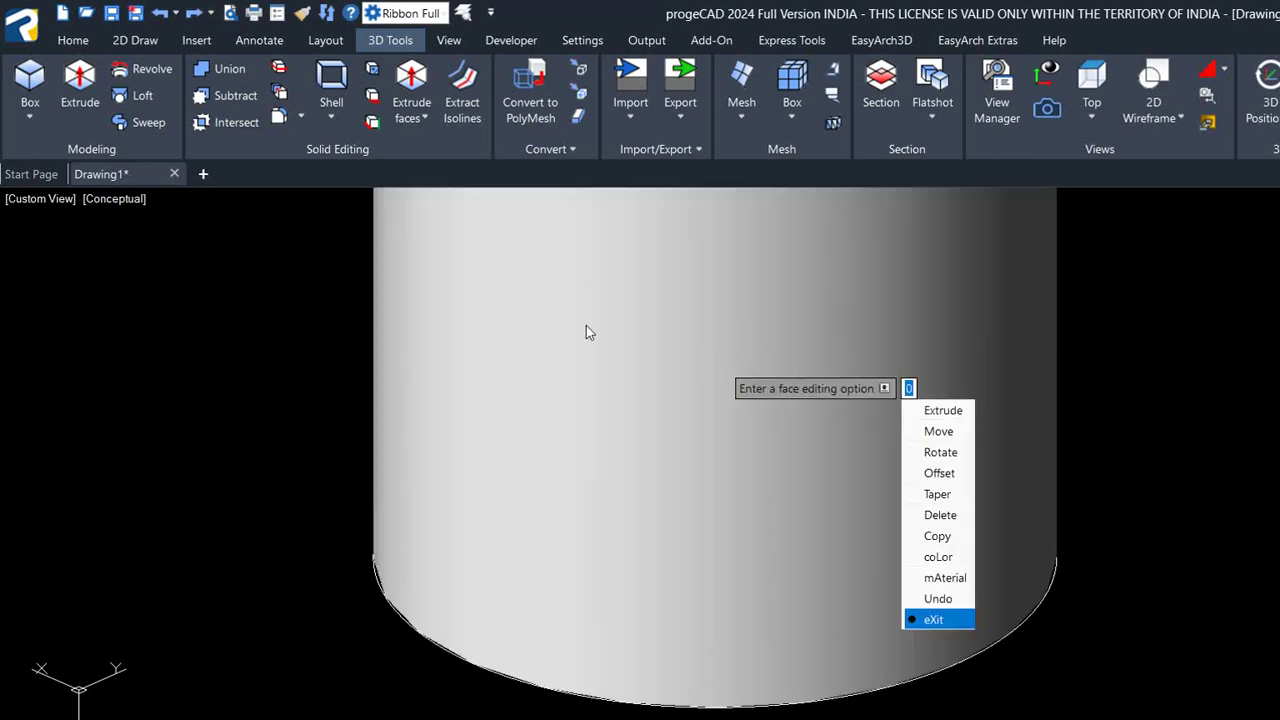
{"action": "scroll", "coordinate": [586, 340], "scroll_direction": "down", "scroll_amount": 3}
{"action": "scroll", "coordinate": [586, 364], "scroll_direction": "down", "scroll_amount": 2}
{"action": "scroll", "coordinate": [795, 375], "scroll_direction": "up", "scroll_amount": 3}
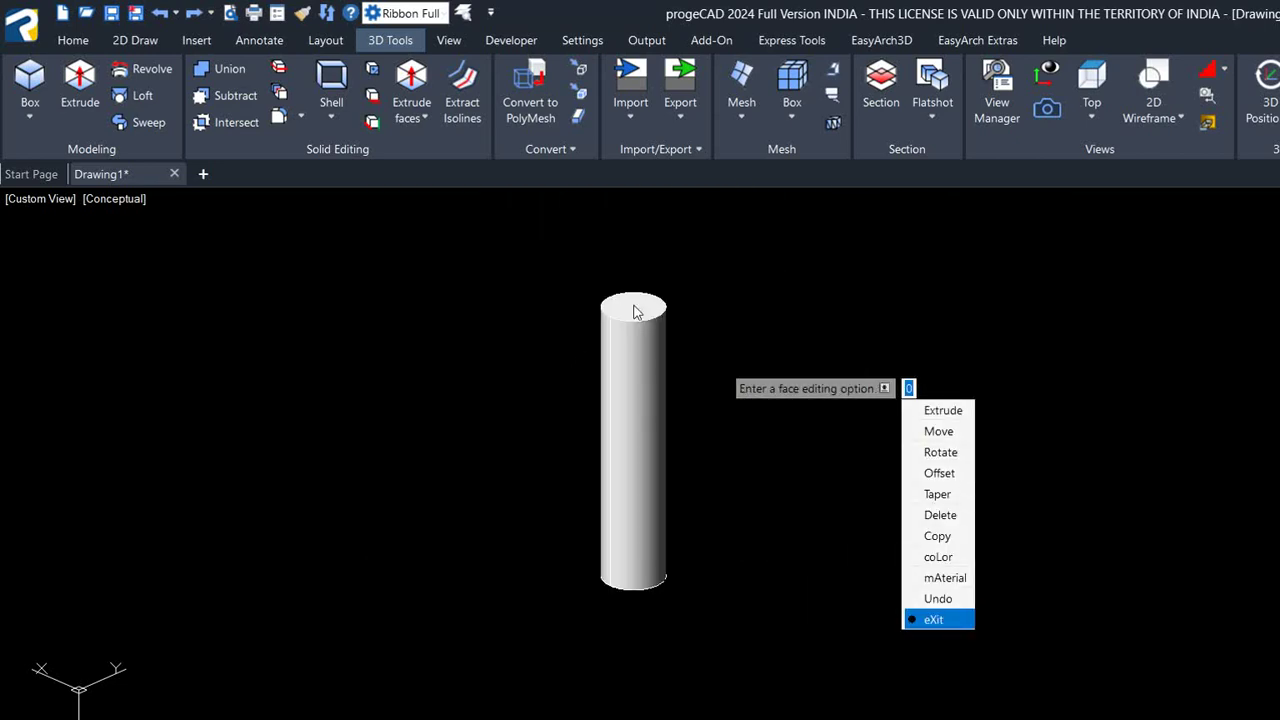
{"action": "key", "text": "Escape"}
{"action": "scroll", "coordinate": [486, 254], "scroll_direction": "up", "scroll_amount": 3}
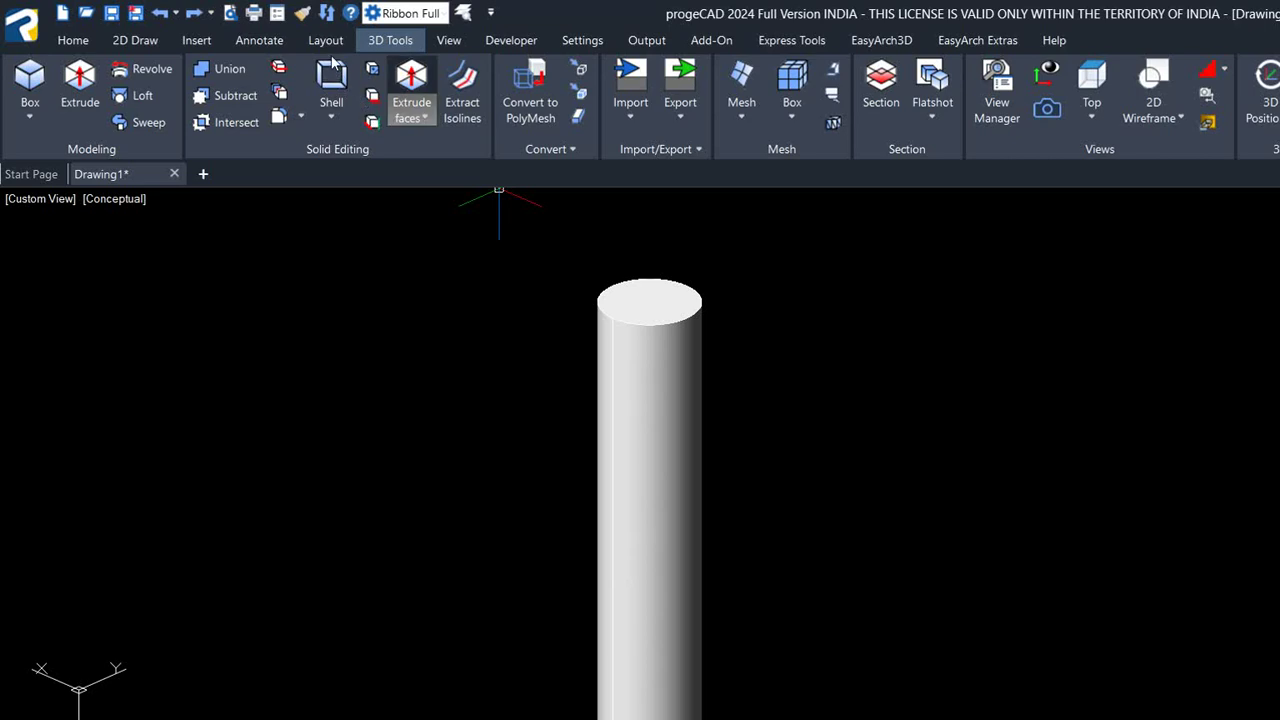
{"action": "mouse_move", "coordinate": [589, 320]}
{"action": "middle_mouse_down"}
{"action": "mouse_move", "coordinate": [623, 394]}
{"action": "mouse_move", "coordinate": [598, 310]}
{"action": "mouse_move", "coordinate": [697, 314]}
{"action": "mouse_move", "coordinate": [614, 429]}
{"action": "mouse_move", "coordinate": [665, 421]}
{"action": "mouse_move", "coordinate": [614, 346]}
{"action": "mouse_move", "coordinate": [680, 343]}
{"action": "middle_mouse_up"}
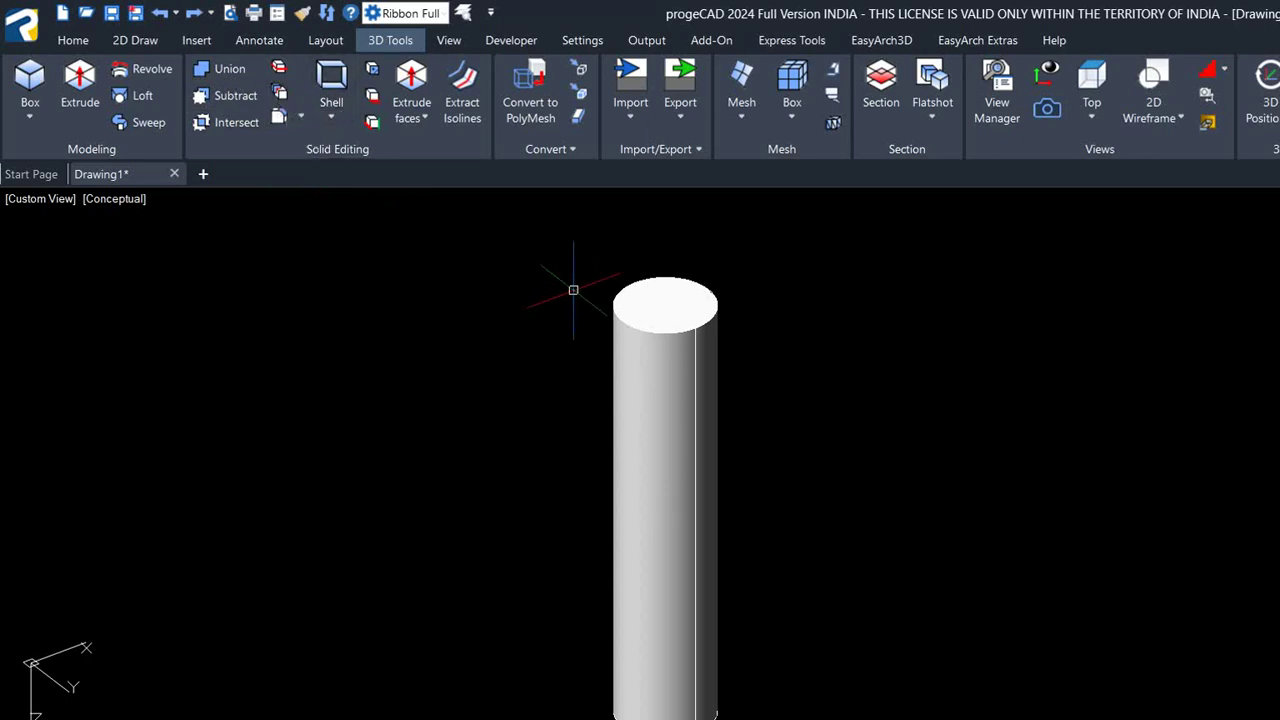
{"action": "scroll", "coordinate": [560, 275], "scroll_direction": "up", "scroll_amount": 1}
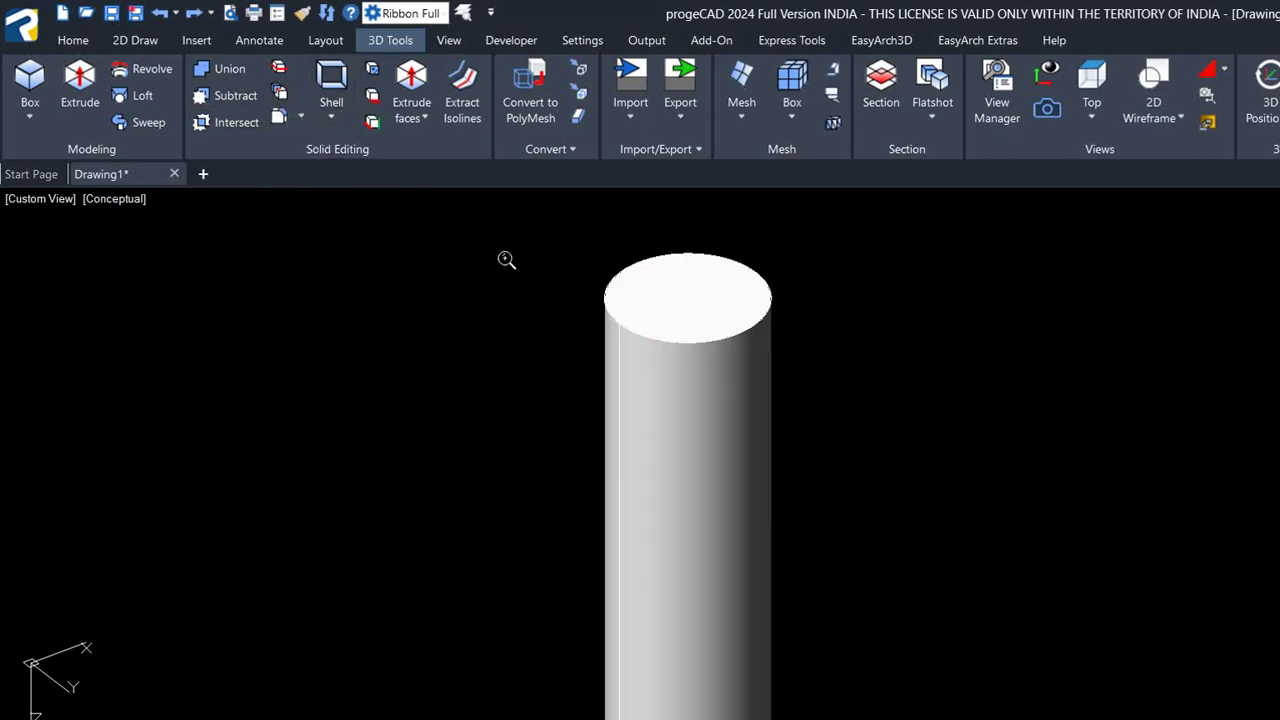
{"action": "scroll", "coordinate": [520, 270], "scroll_direction": "down", "scroll_amount": 3}
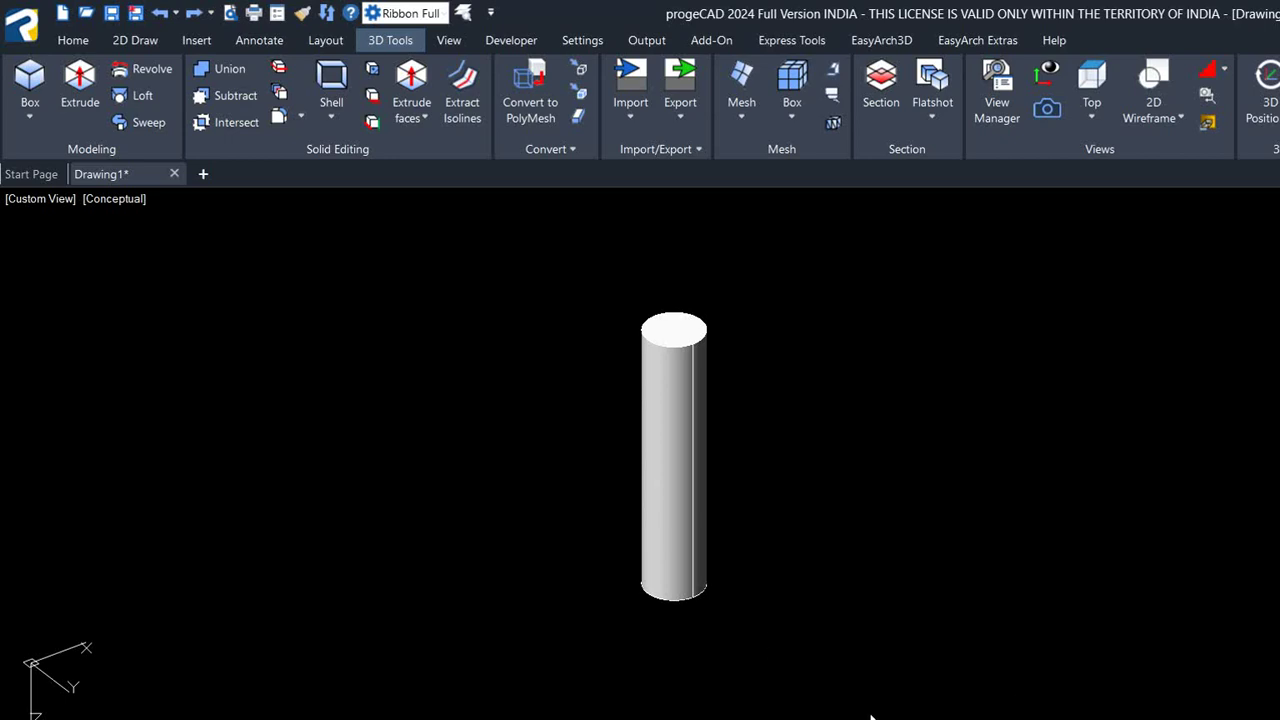
Leave the Google Meet call, close its tab, and restore Cute Screen Recorder.
{"action": "left_click", "coordinate": [829, 712]}
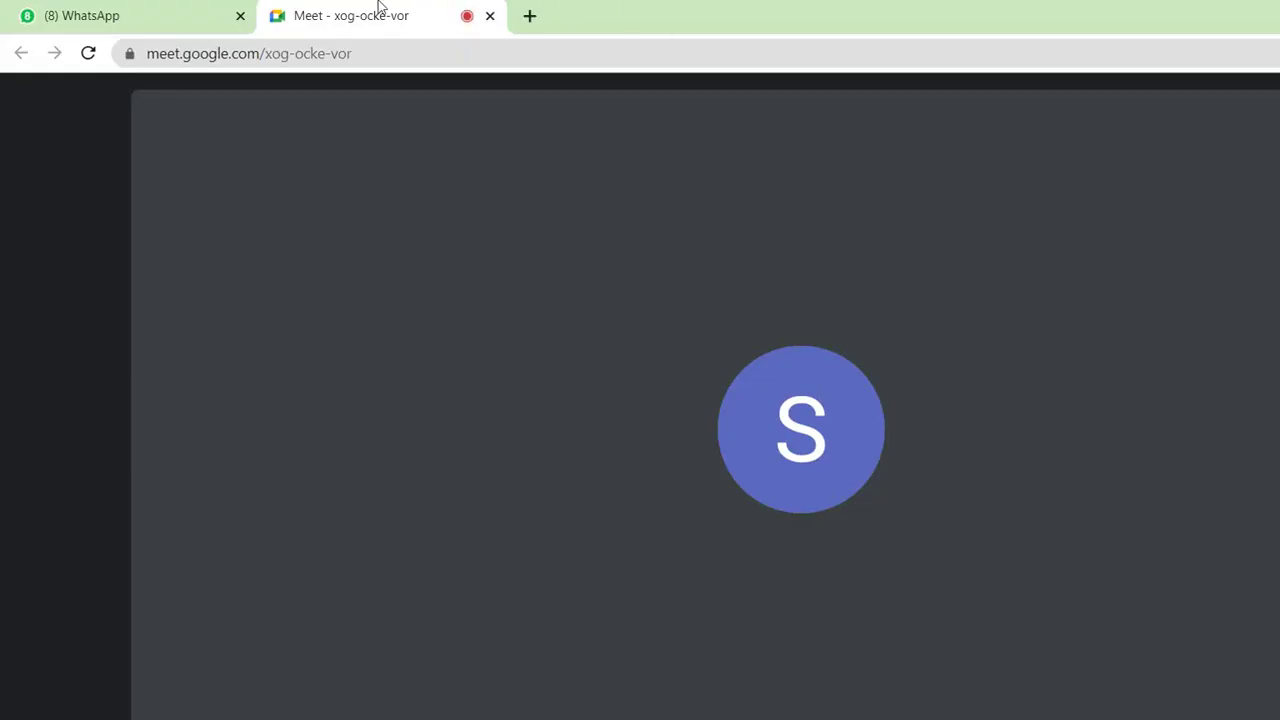
{"action": "key", "text": "ctrl+w"}
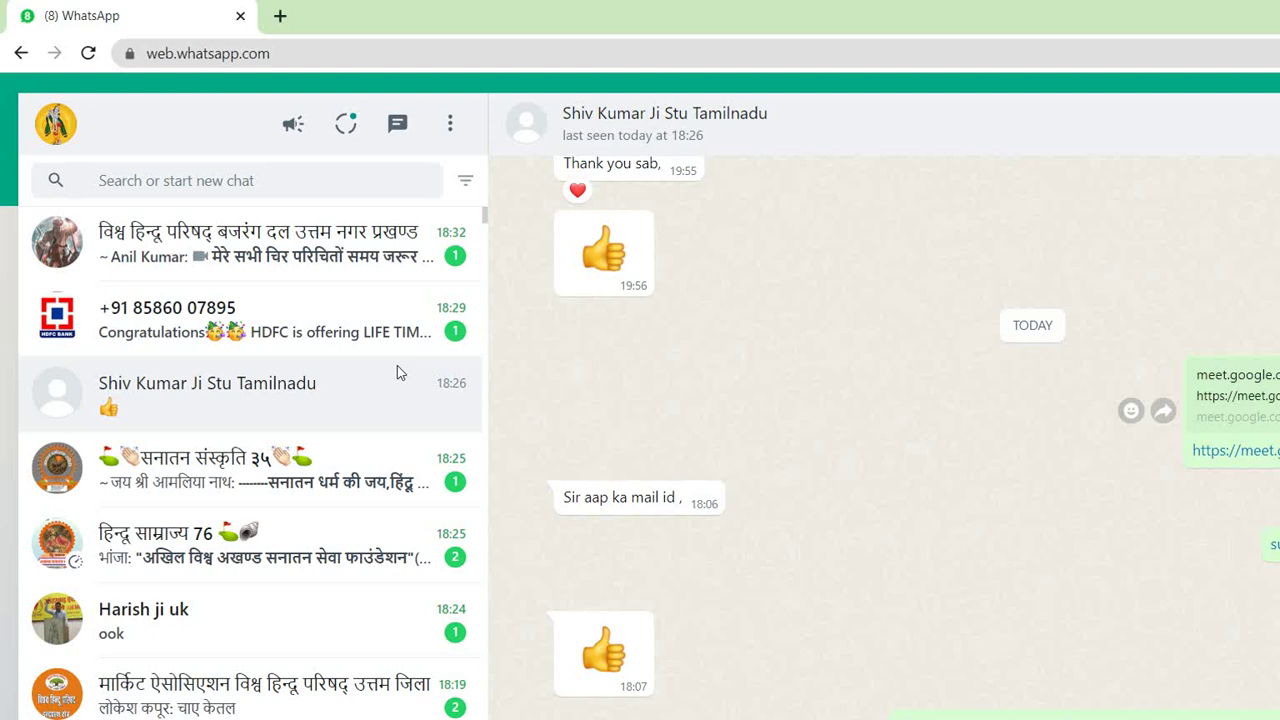
{"action": "left_click", "coordinate": [864, 712]}
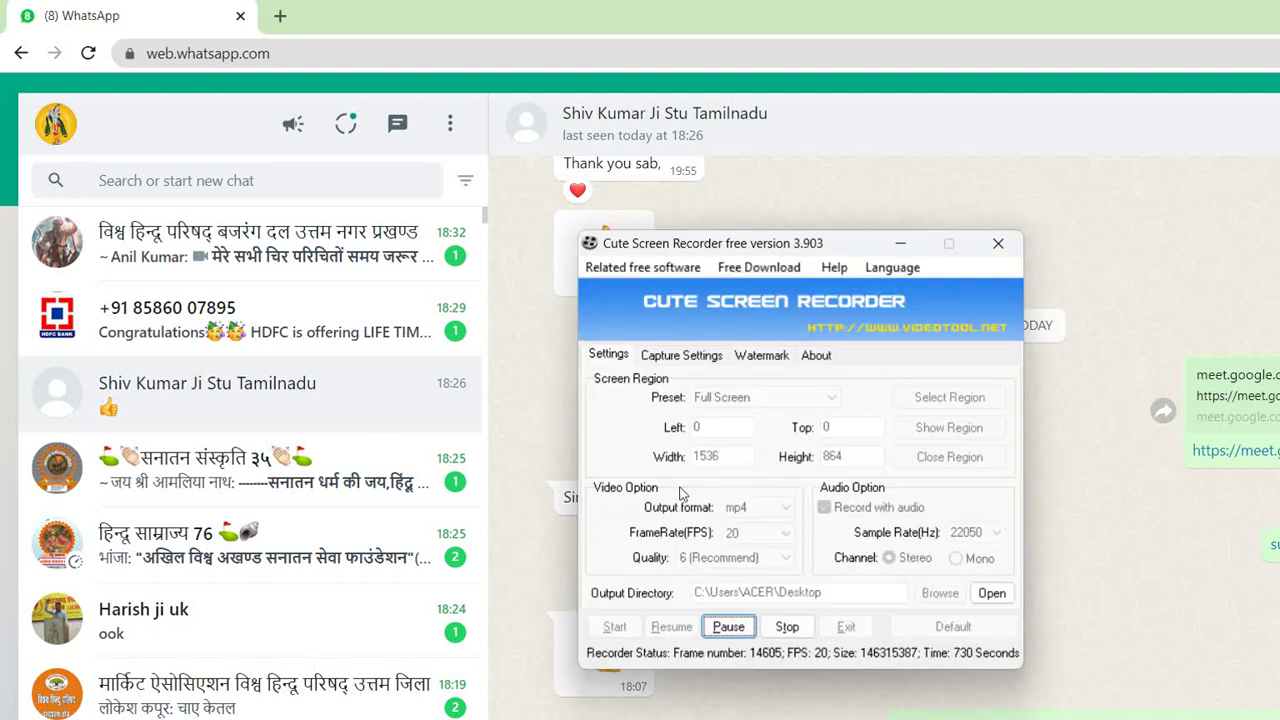